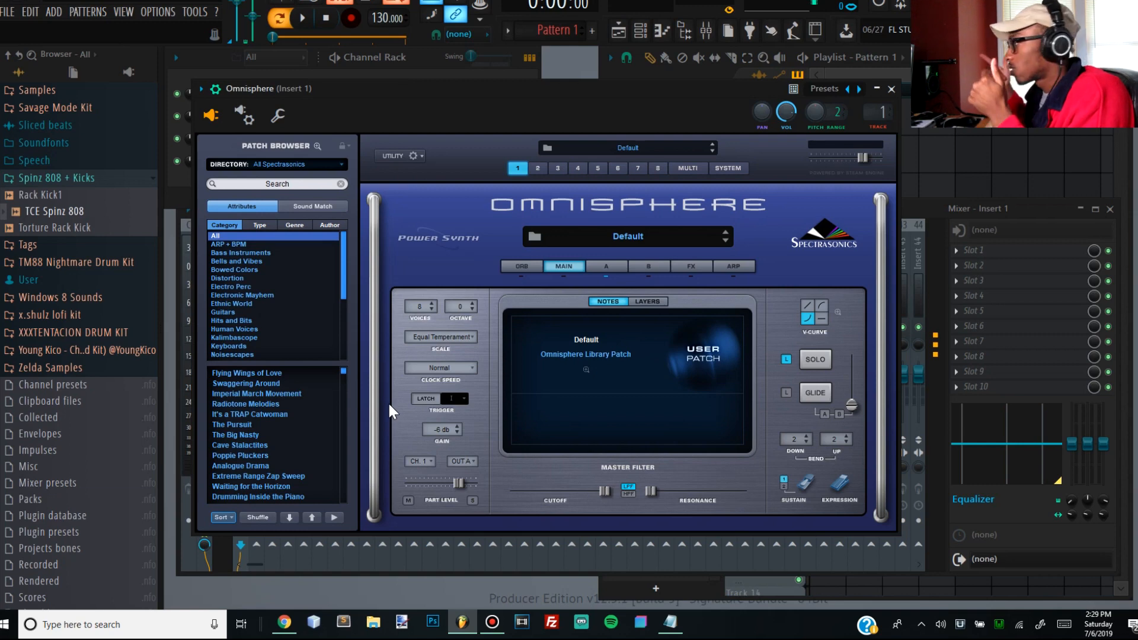
Filter the Omnisphere patch browser to the Bells and Vibes category and browse its sounds
click(236, 261)
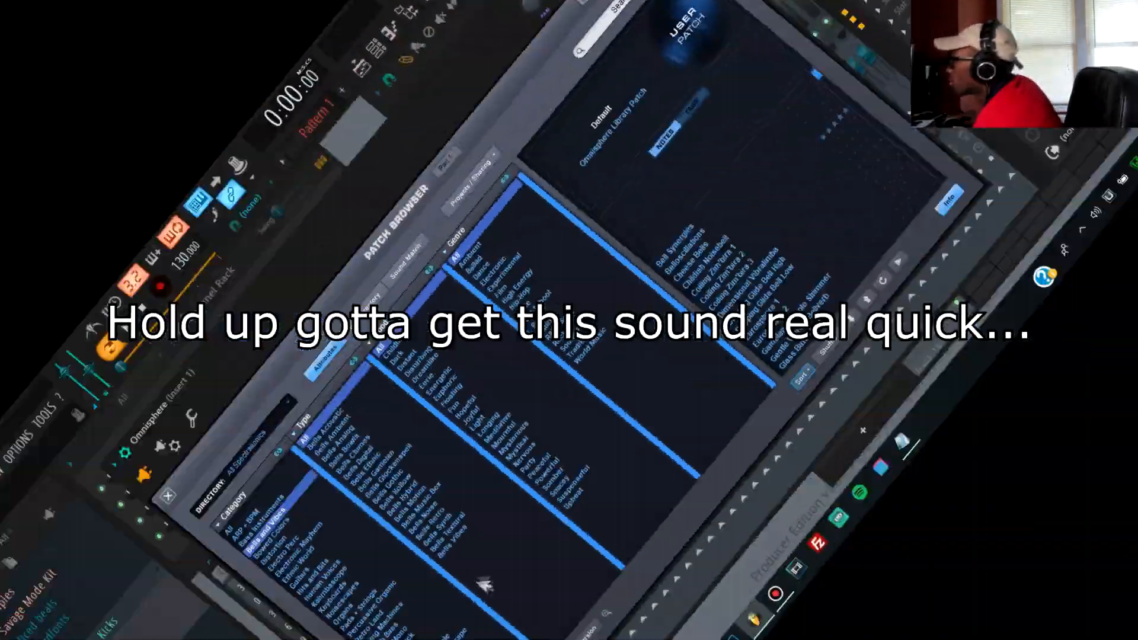
click(238, 274)
click(435, 317)
click(703, 600)
Check the audio settings and load the Hang Drum patch in Omnisphere
key(F10)
click(196, 250)
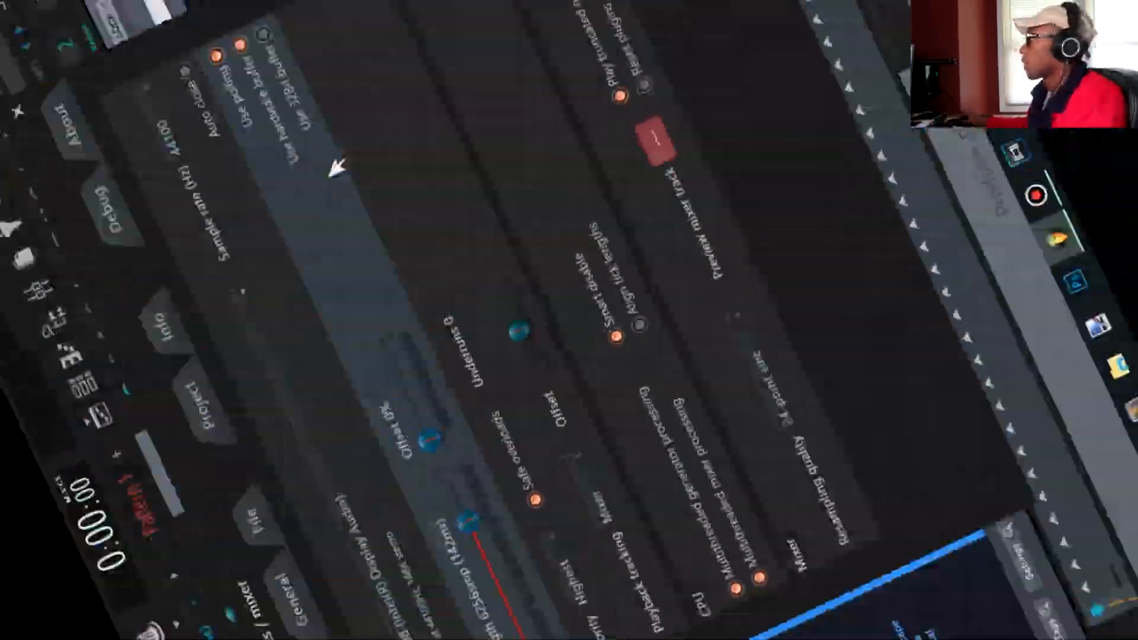
click(1023, 65)
key(F10)
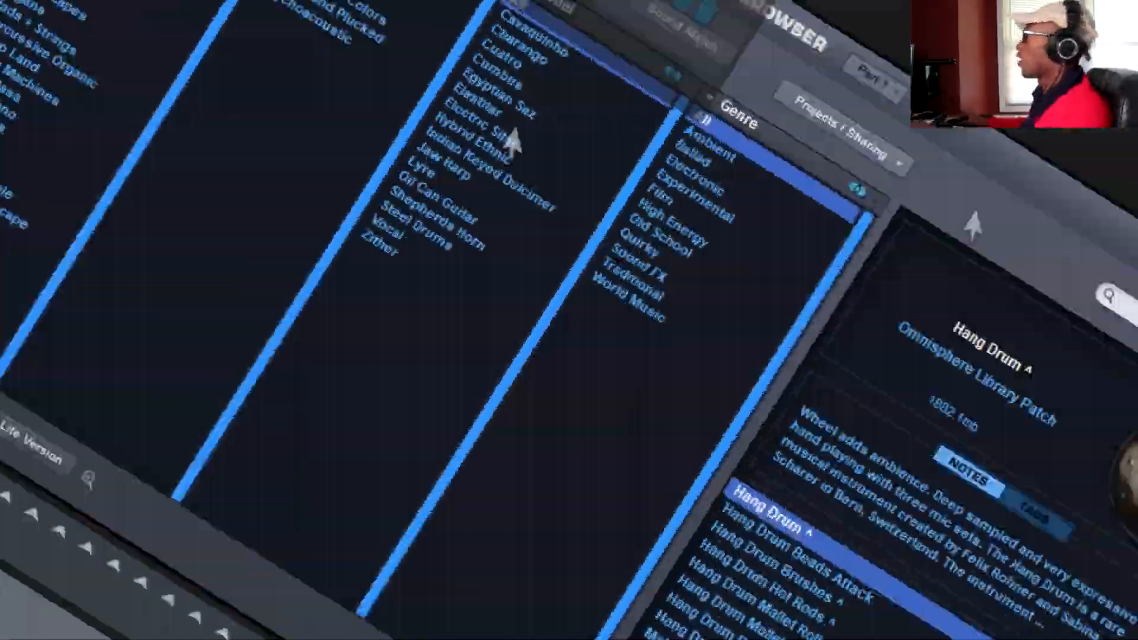
click(1110, 297)
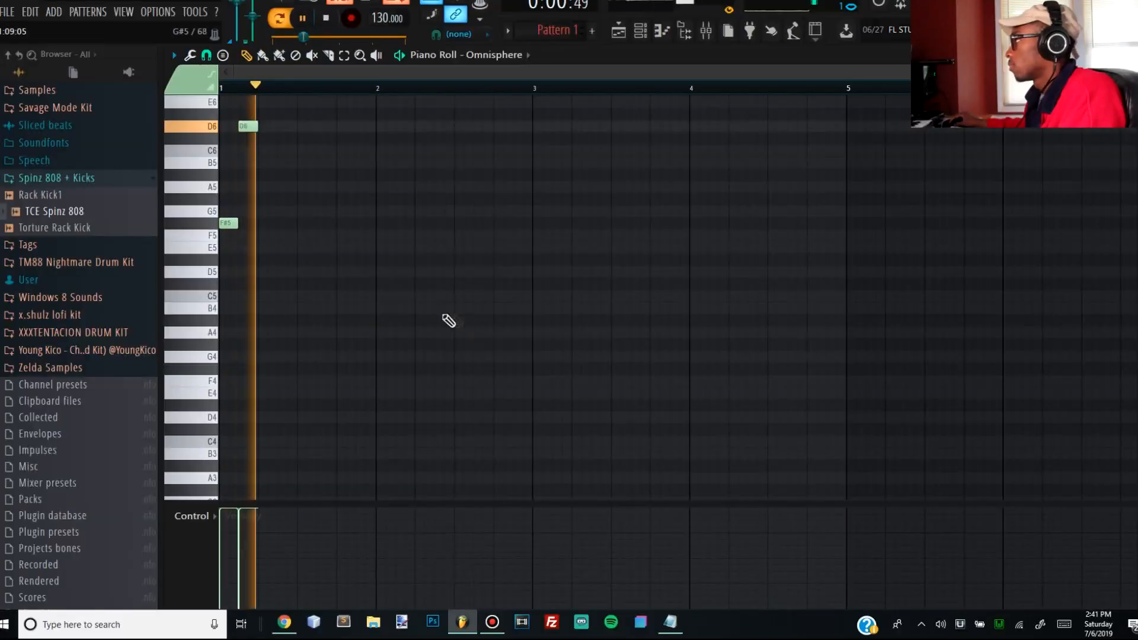
Add a B5 note at step 7 of bar 1, after the D6 note, and play the melody
key(space)
drag(397, 253, 437, 263)
key(space)
key(space)
key(space)
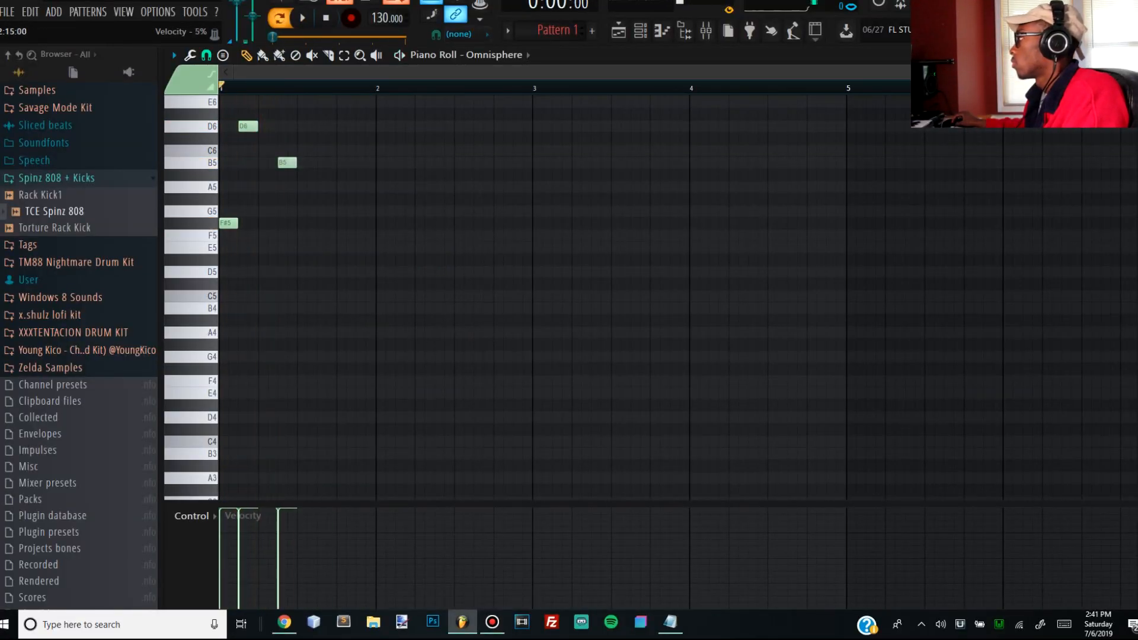
Add a G#5 note at step 9, directly after the B5 note, while auditioning the melody
click(493, 623)
key(space)
click(507, 117)
key(space)
key(space)
key(space)
click(312, 199)
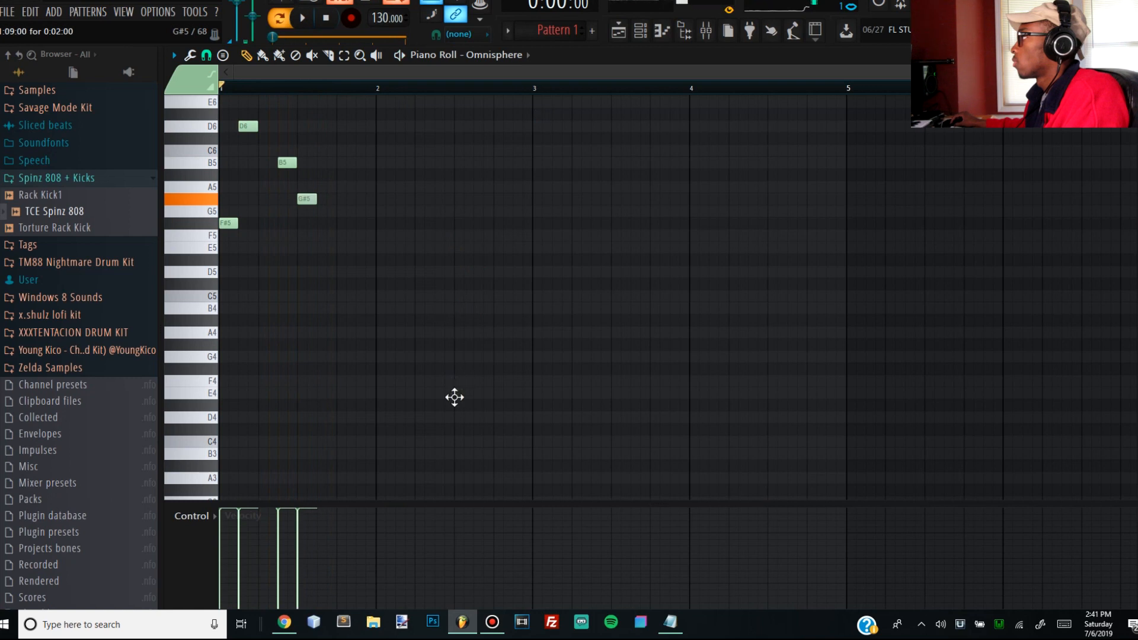
Move the B5 note to step 5 and the note following it to G5 at step 7
drag(307, 199, 307, 260)
drag(286, 162, 267, 162)
key(space)
key(space)
drag(300, 259, 289, 235)
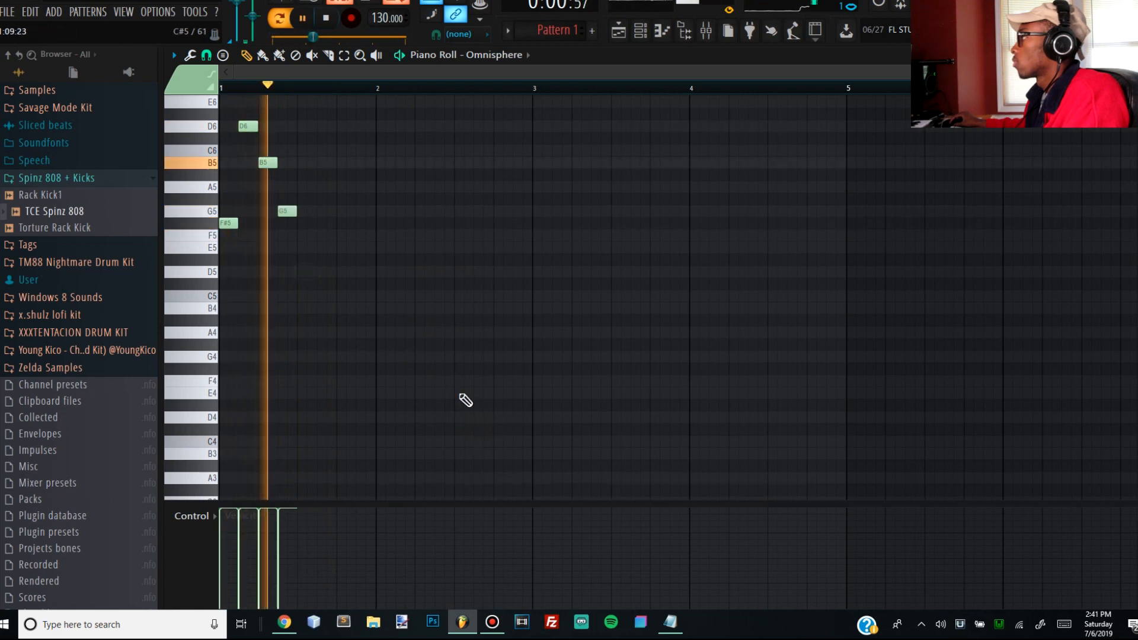
Try an E5 as the fifth note, and replace the fourth note with C6
key(space)
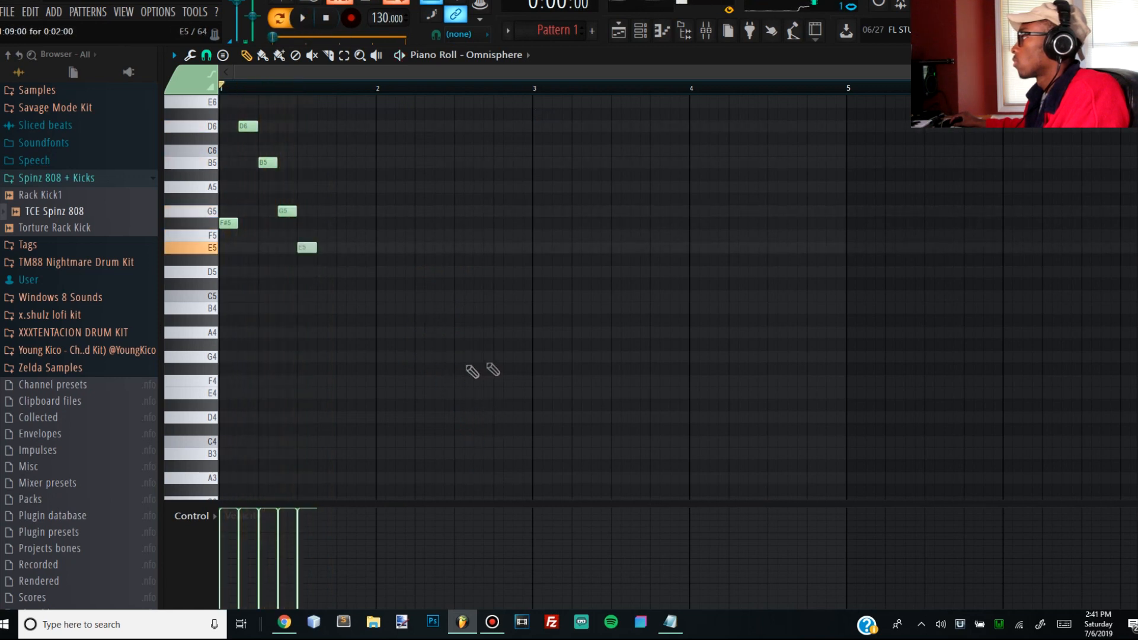
key(space)
key(space)
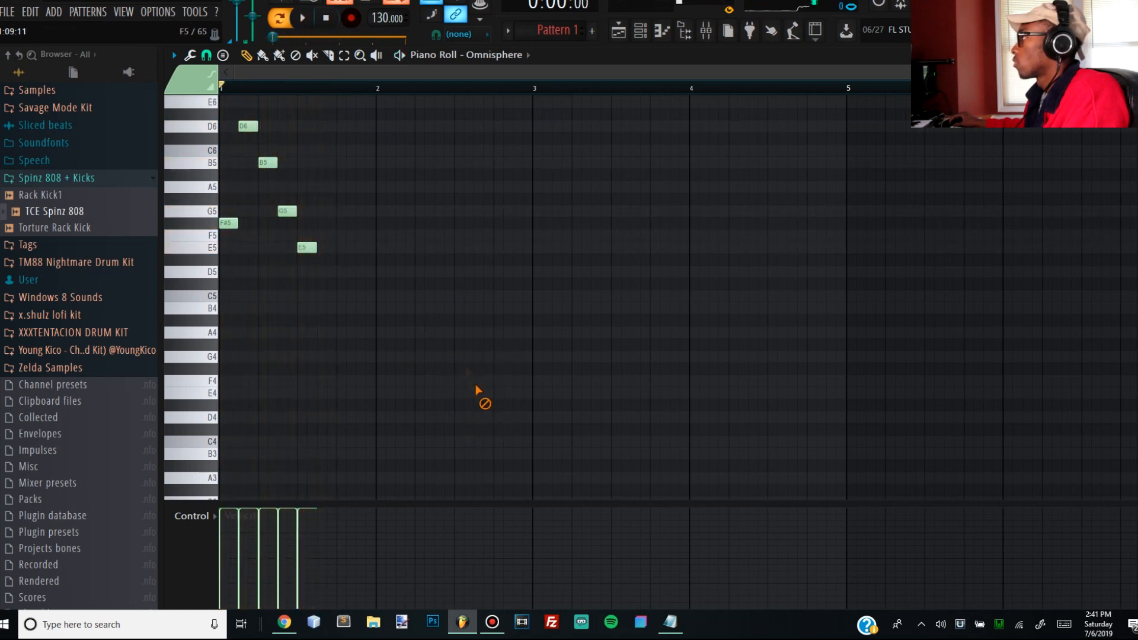
key(space)
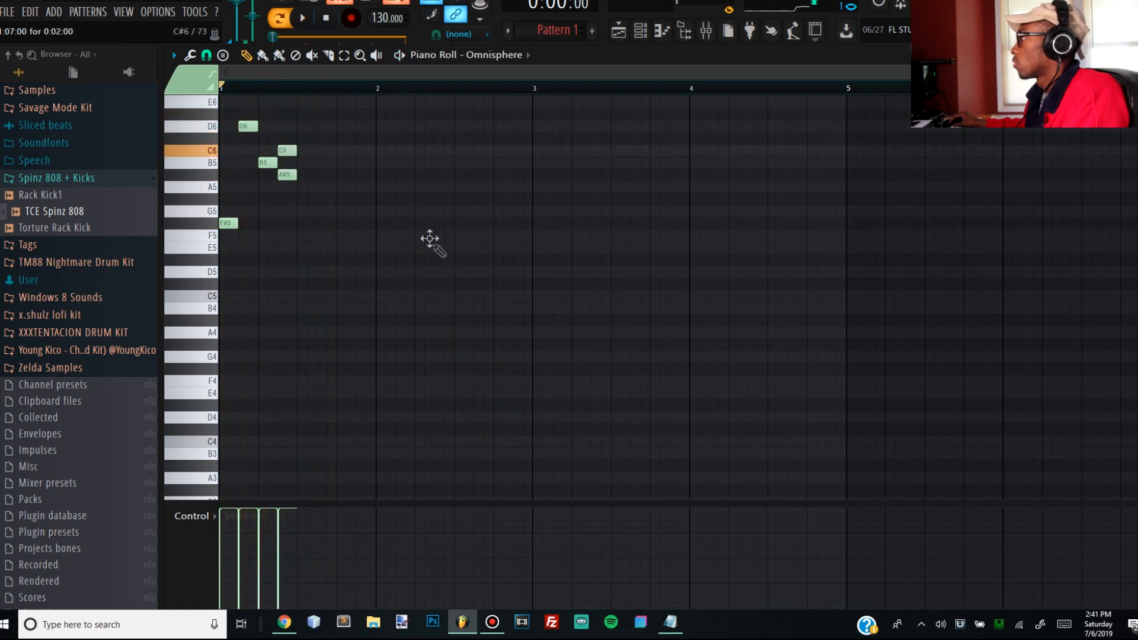
key(space)
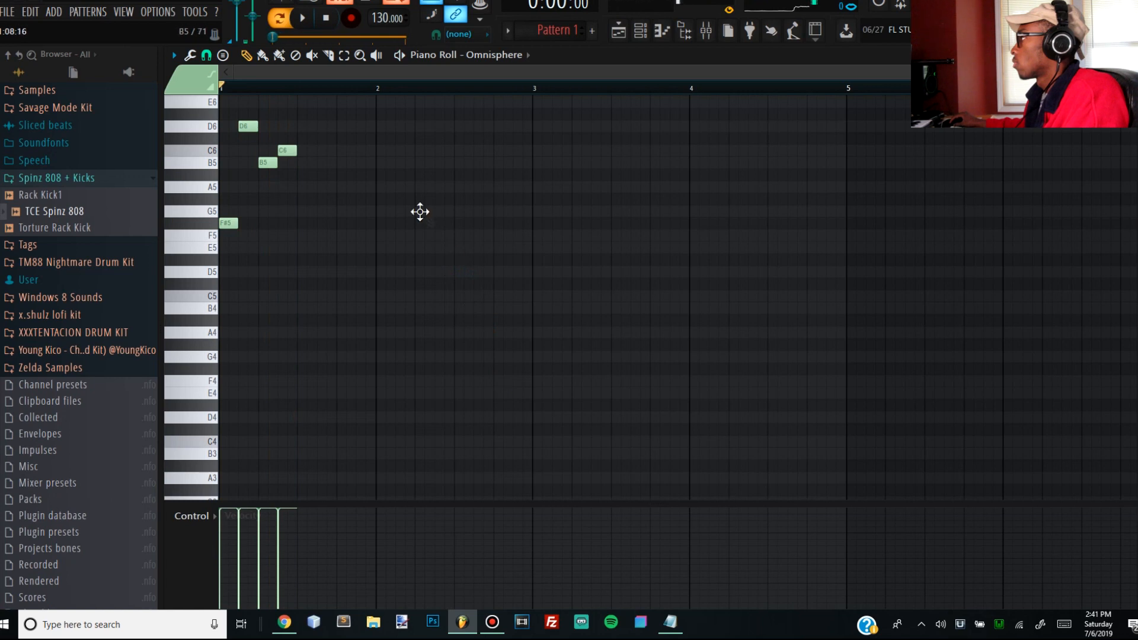
Raise the fourth note to C#6 and transpose all four notes down two semitones
drag(394, 261, 222, 96)
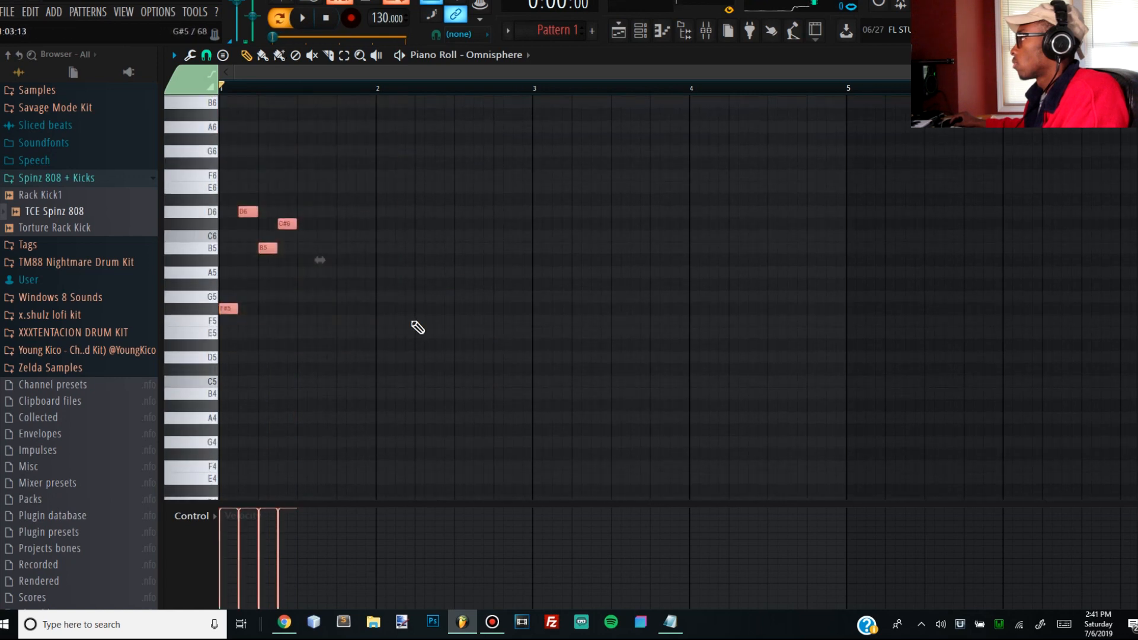
key(Down)
key(Down)
key(space)
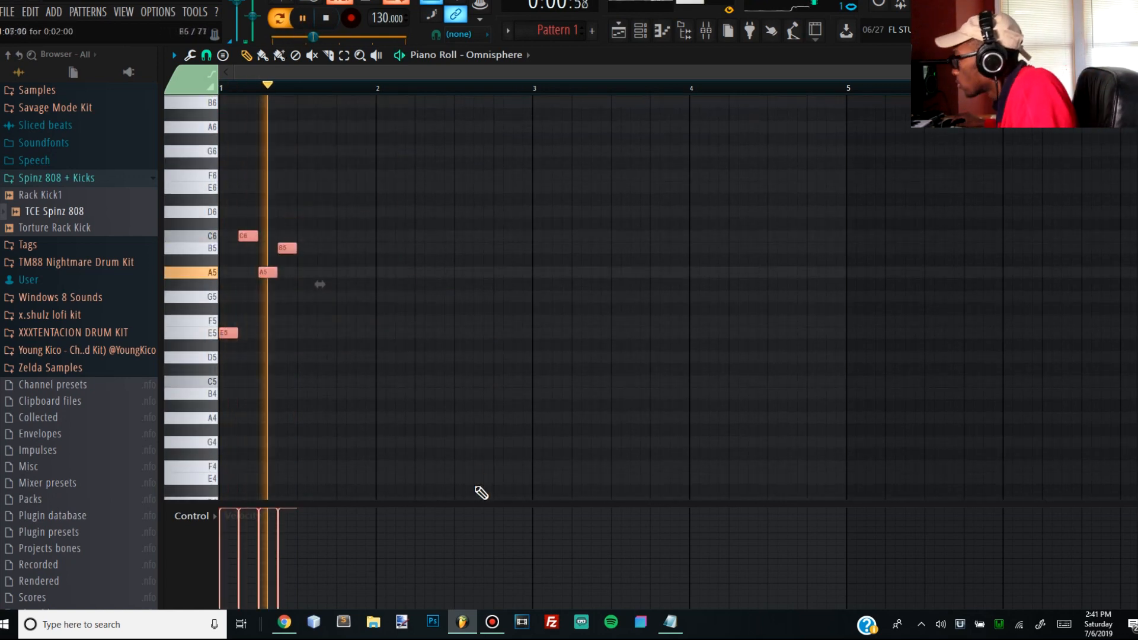
Add a fifth note, E5, at step 10 of bar 1
click(317, 333)
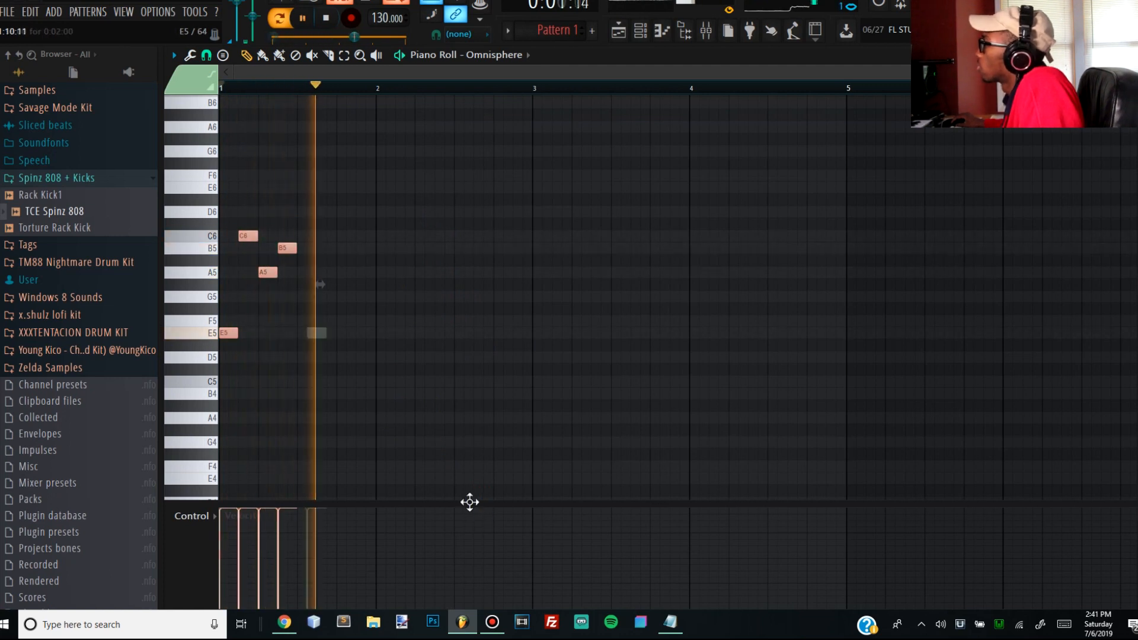
key(space)
Try the melody one octave lower and bring it back up to its original octave
key(ctrl+Down)
key(space)
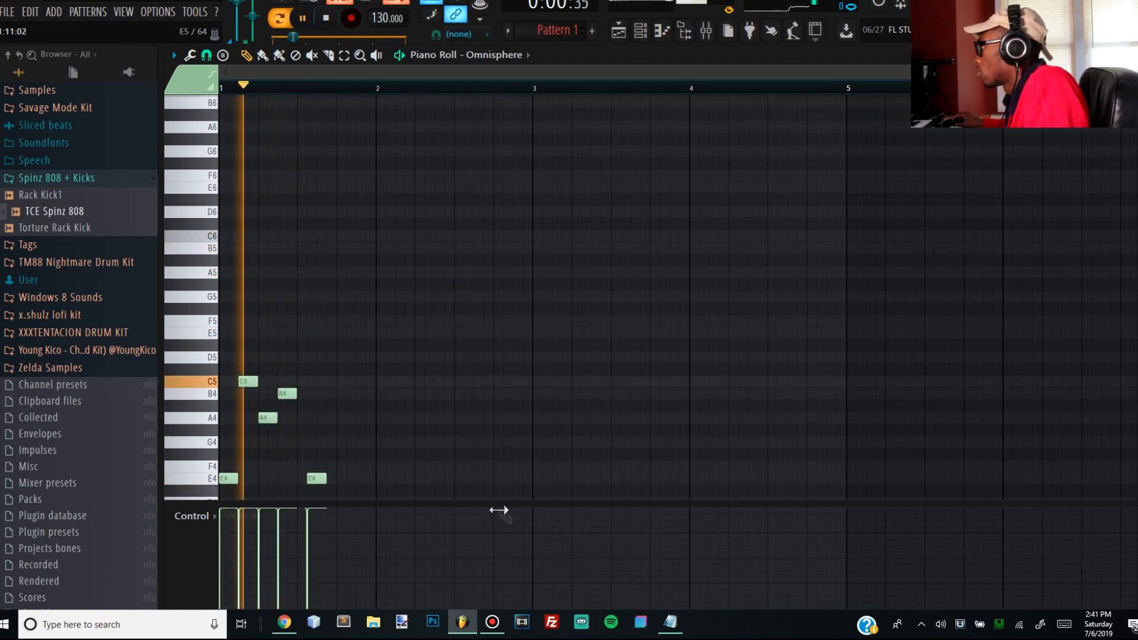
scroll(545, 439, down, 4)
key(space)
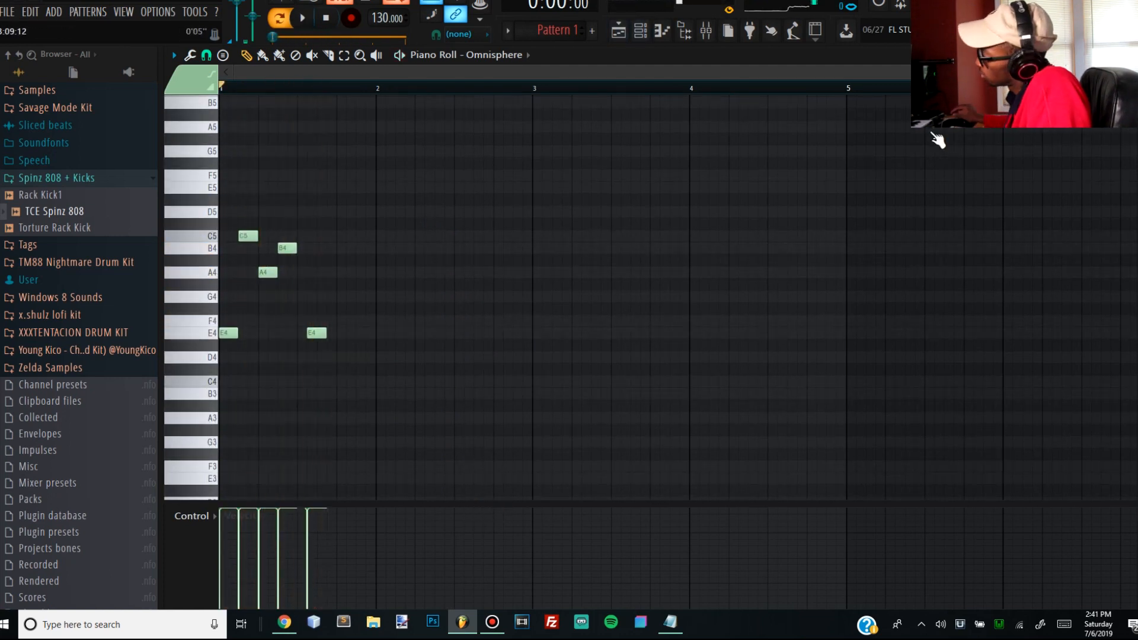
key(ctrl+Up)
key(space)
key(space)
Shift the fifth note, E5, to step 9 and extend the melody with A5 at step 11 and E5 at step 13
scroll(543, 356, up, 4)
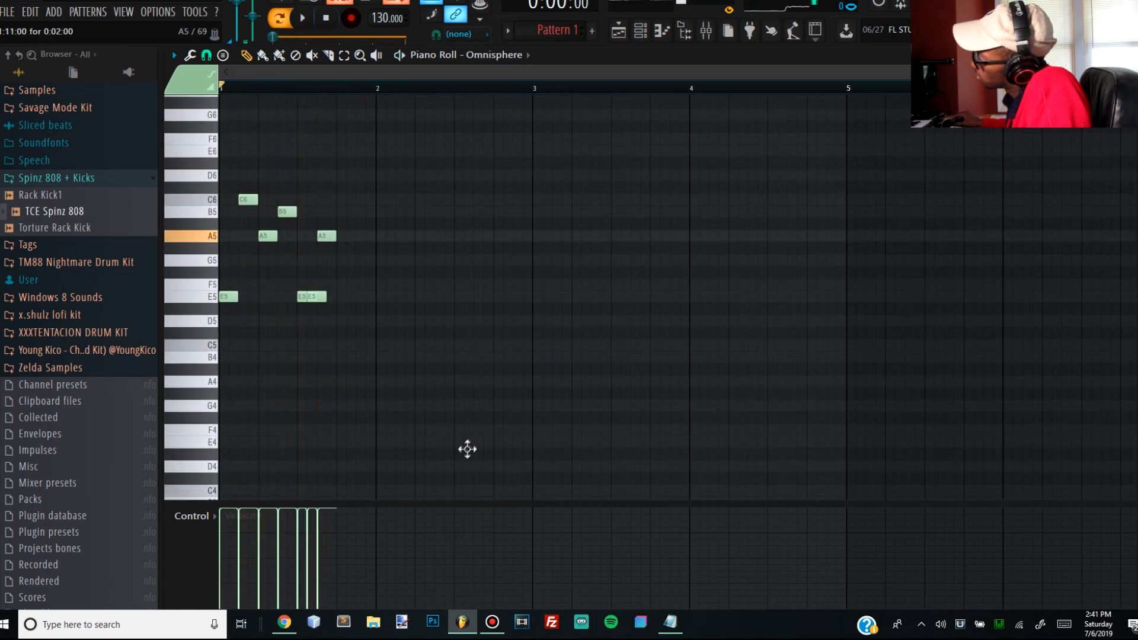
key(space)
key(space)
click(339, 251)
drag(341, 253, 346, 310)
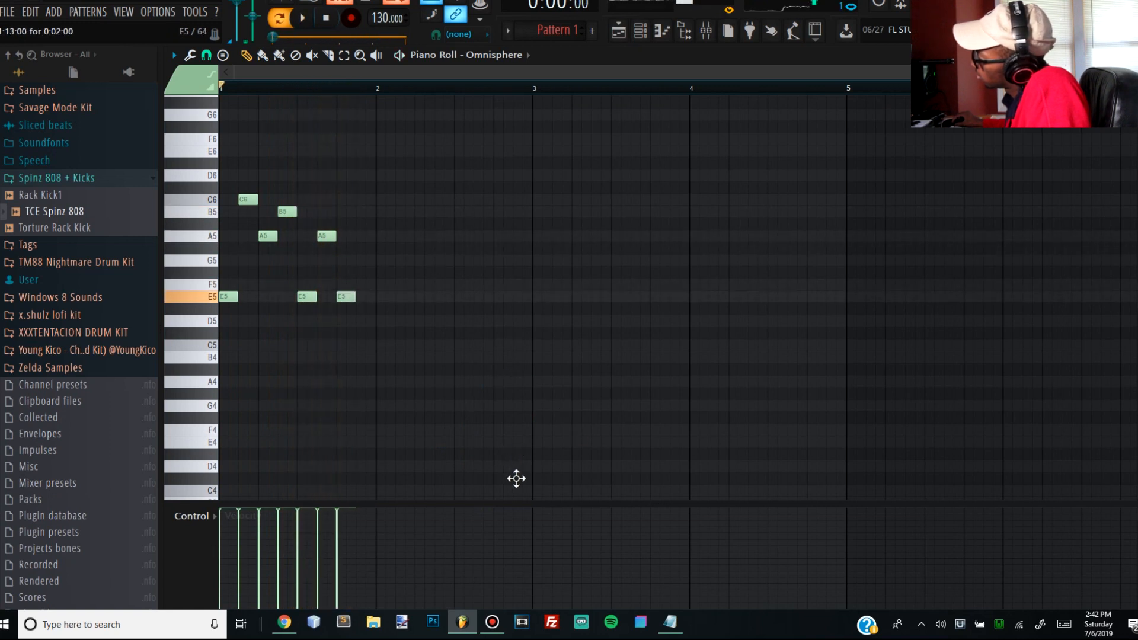
key(space)
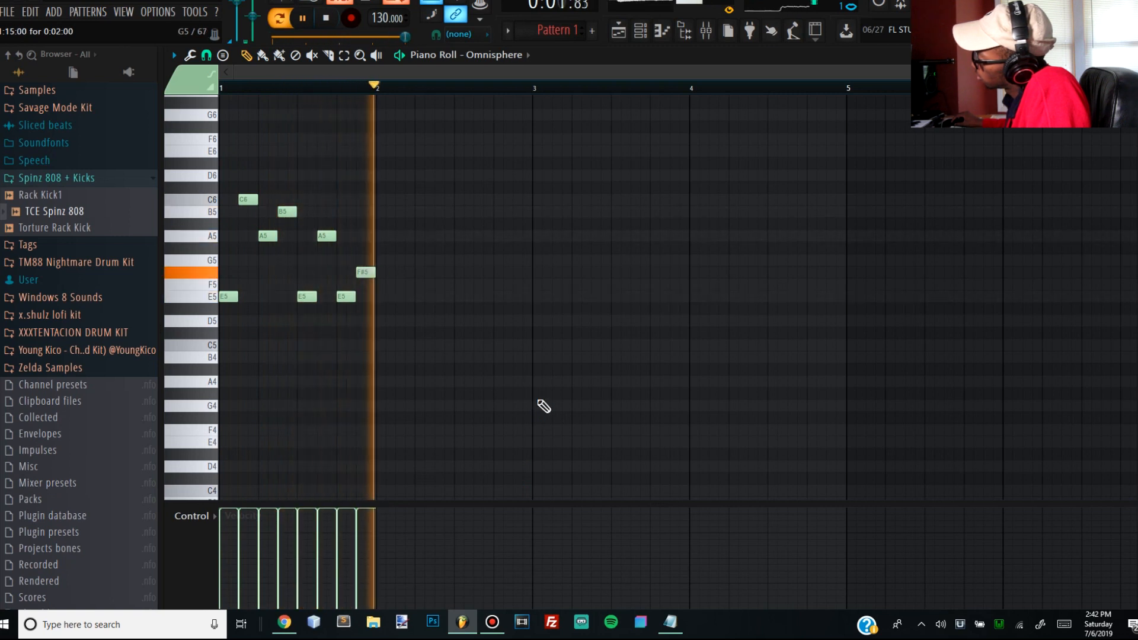
Change the eighth note at step 15 to B5 to complete bar 1
click(360, 259)
right_click(365, 273)
key(space)
drag(365, 261, 362, 233)
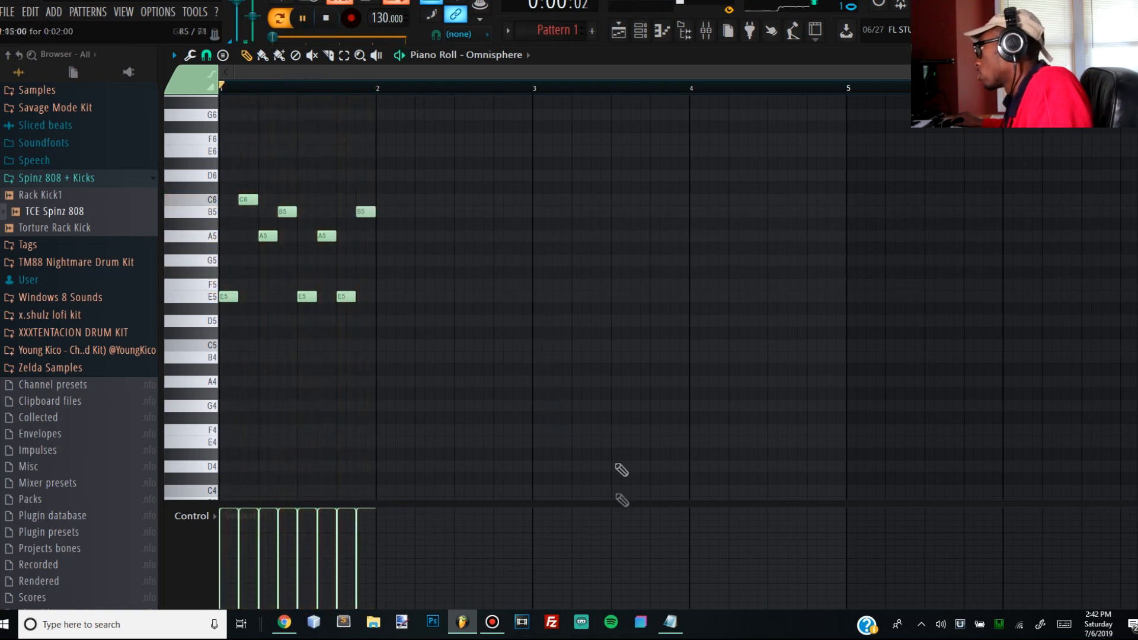
Duplicate the bar 1 melody into bar 2
drag(409, 326, 220, 122)
mouse_move(230, 296)
mouse_down()
mouse_move(424, 297)
mouse_move(385, 298)
mouse_up()
drag(514, 358, 220, 152)
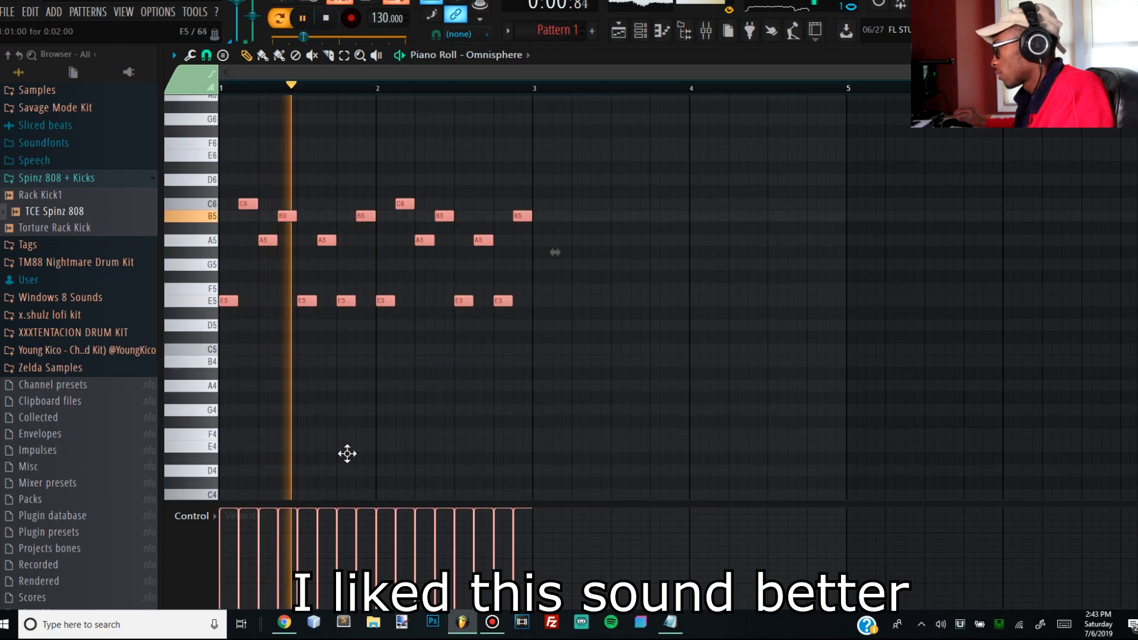
Add a short F5 note at step 2 of bar 1 and audition it
click(233, 288)
drag(305, 288, 239, 289)
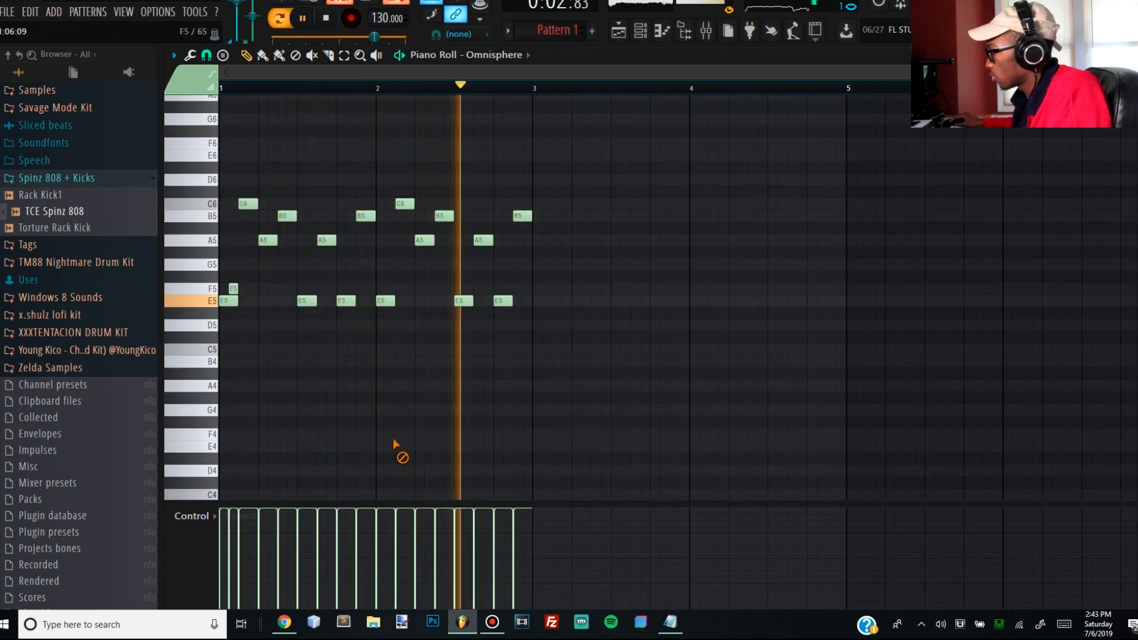
key(space)
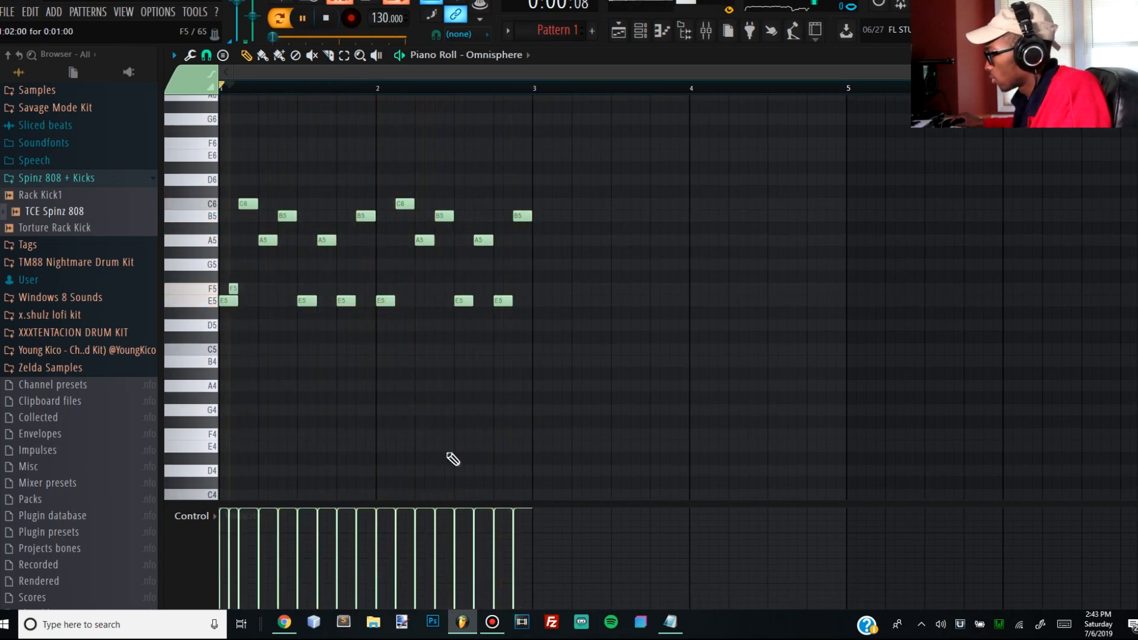
Raise the short note to A5 and add a matching short A5 at the same spot in bar 2
key(space)
key(Up)
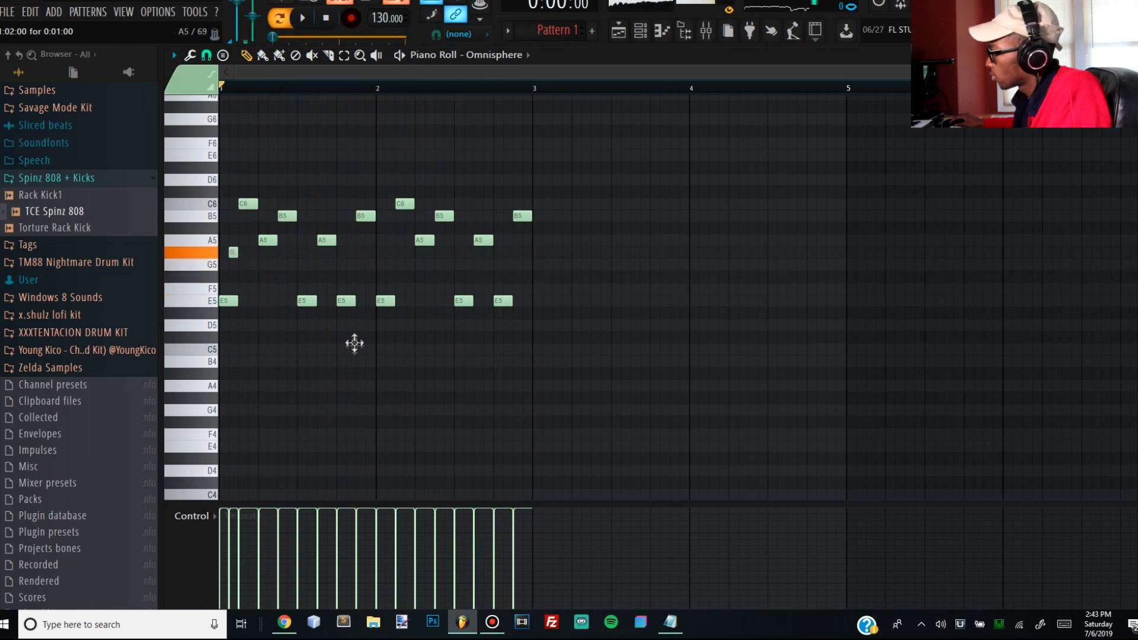
key(space)
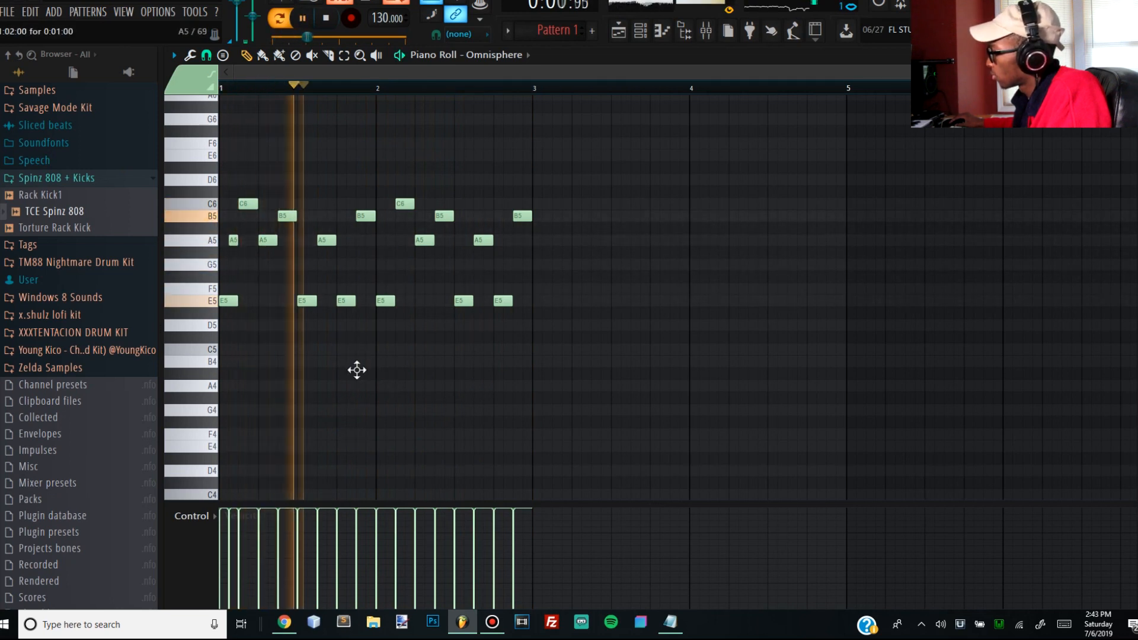
key(space)
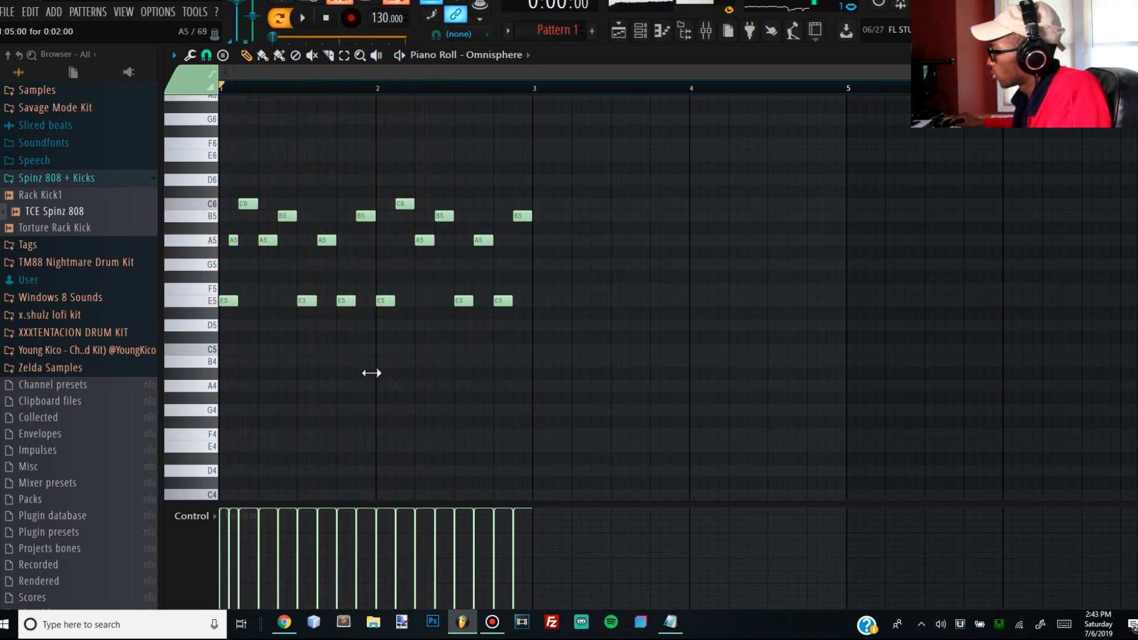
key(space)
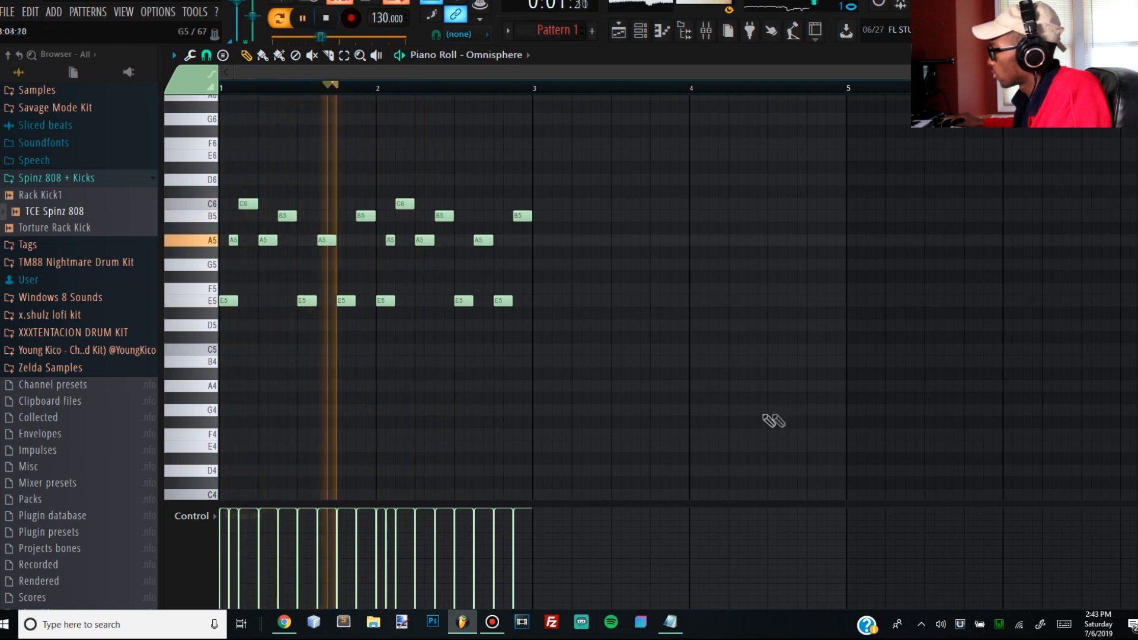
Layer a copy of the whole two-bar melody one octave lower and play it
key(ctrl+a)
drag(303, 479, 317, 488)
key(ctrl+Down)
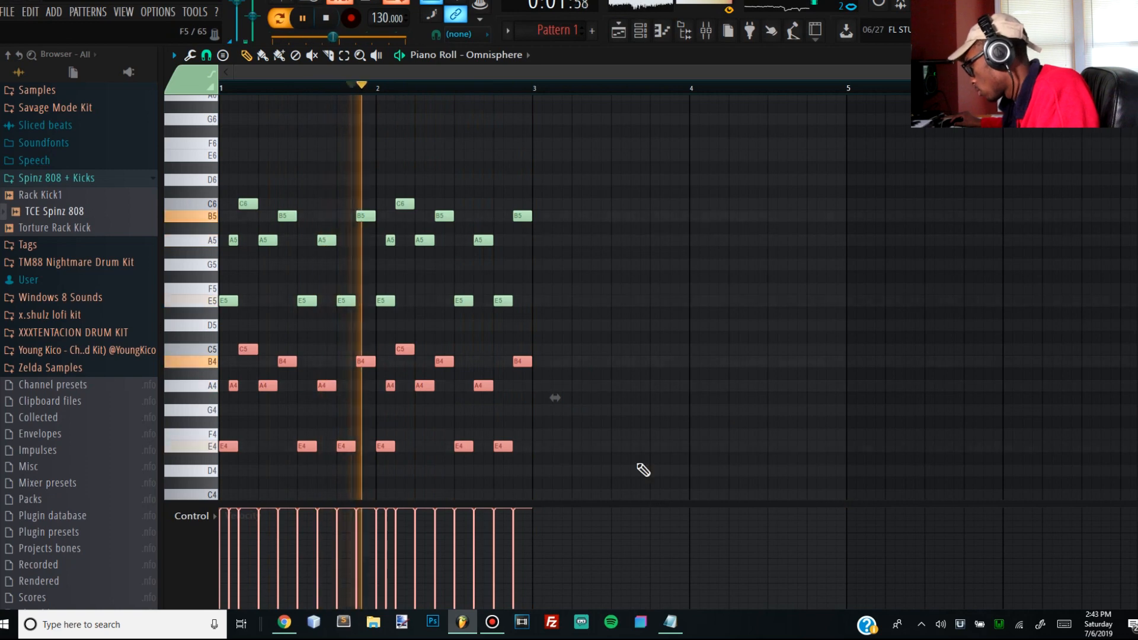
key(space)
key(ctrl+d)
Lower the dry level and raise the wet level in Fruity Reeverb 2 on mixer Insert 1
key(F9)
key(space)
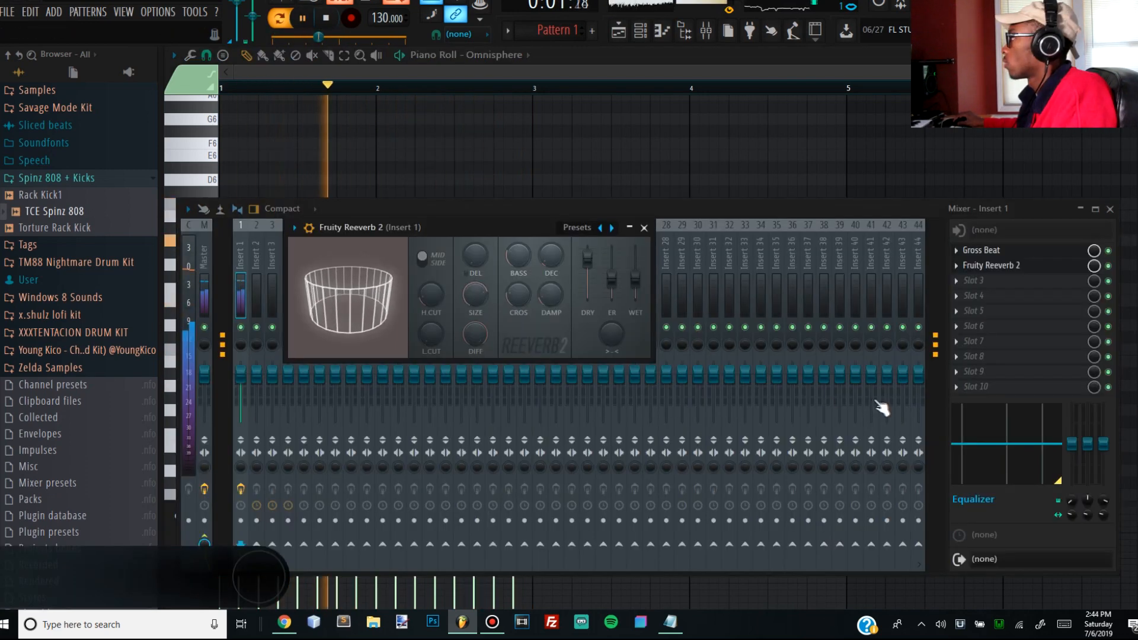
drag(587, 264, 636, 270)
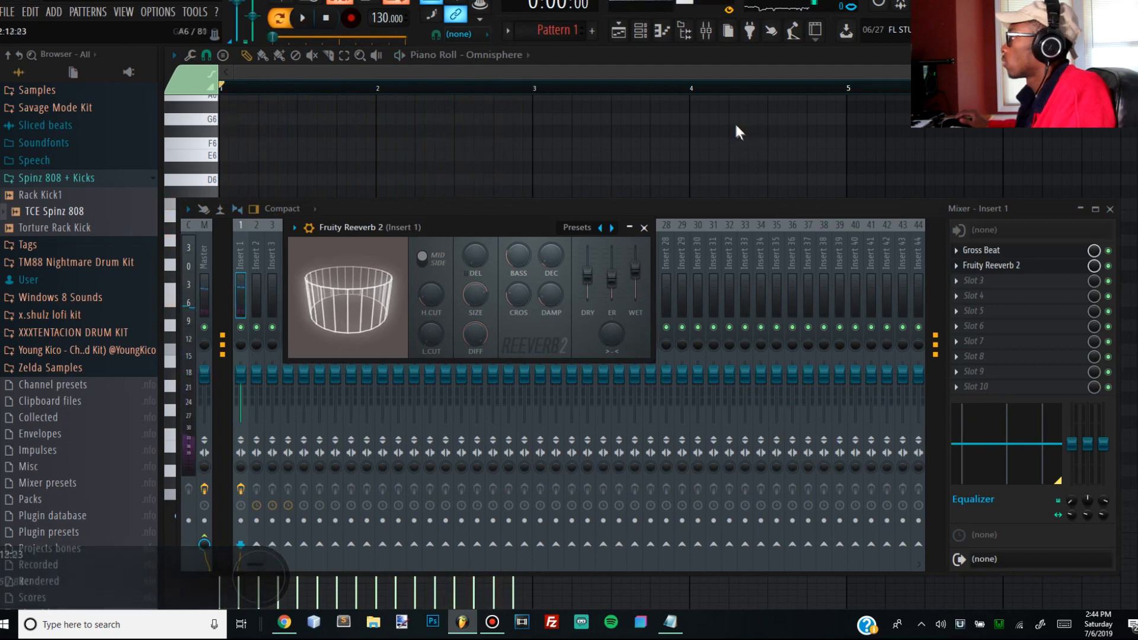
key(F9)
key(space)
Go back to Pattern 1 from the new empty pattern and transpose its melody down one octave
key(F4)
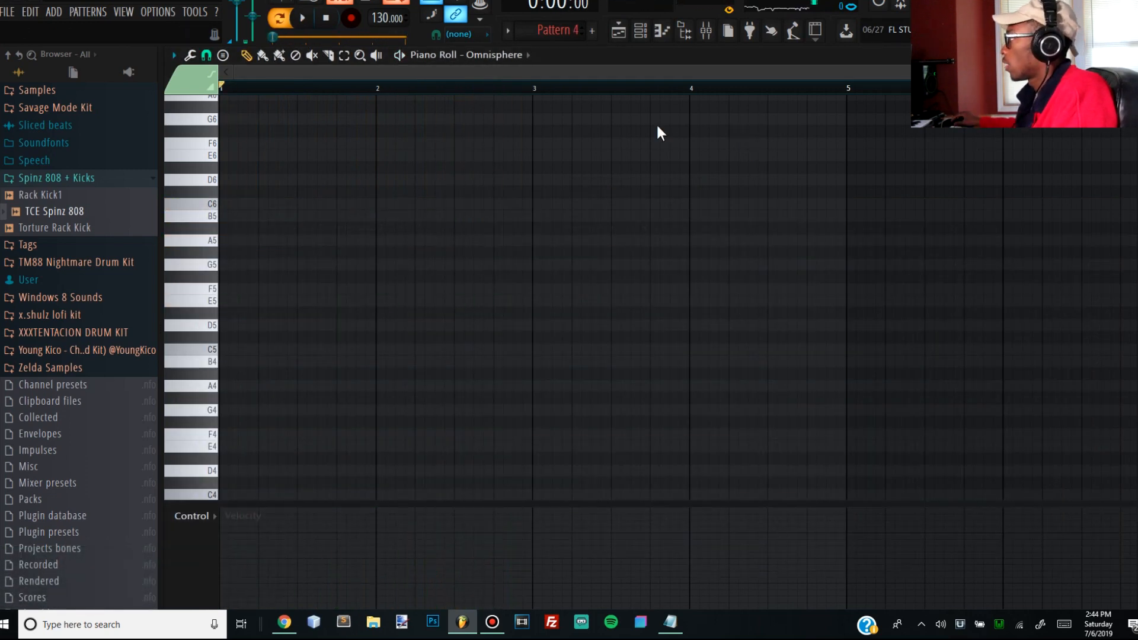
drag(557, 29, 557, 37)
key(space)
key(space)
key(ctrl+Down)
key(space)
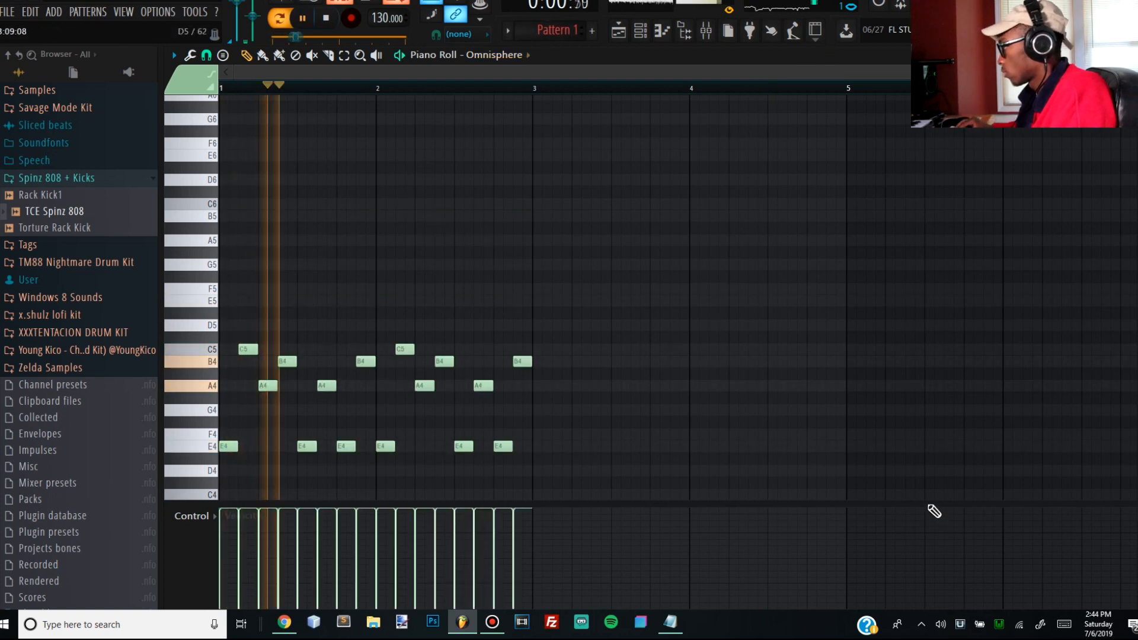
Transpose the Pattern 1 melody up two octaves and play it
key(ctrl+Up)
key(ctrl+Up)
key(space)
key(space)
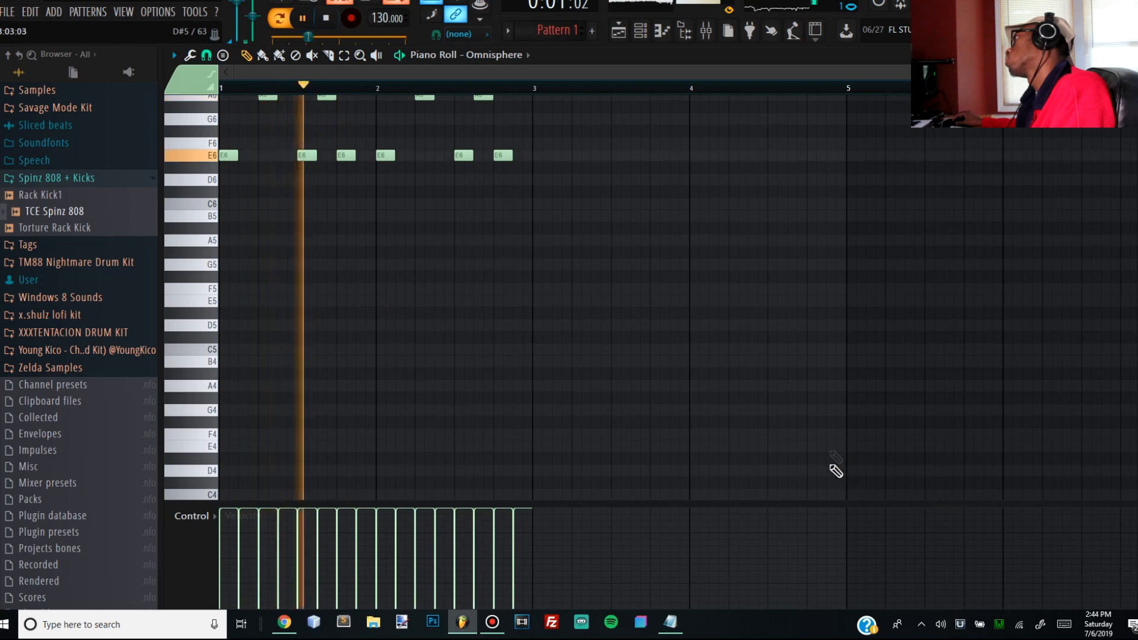
key(space)
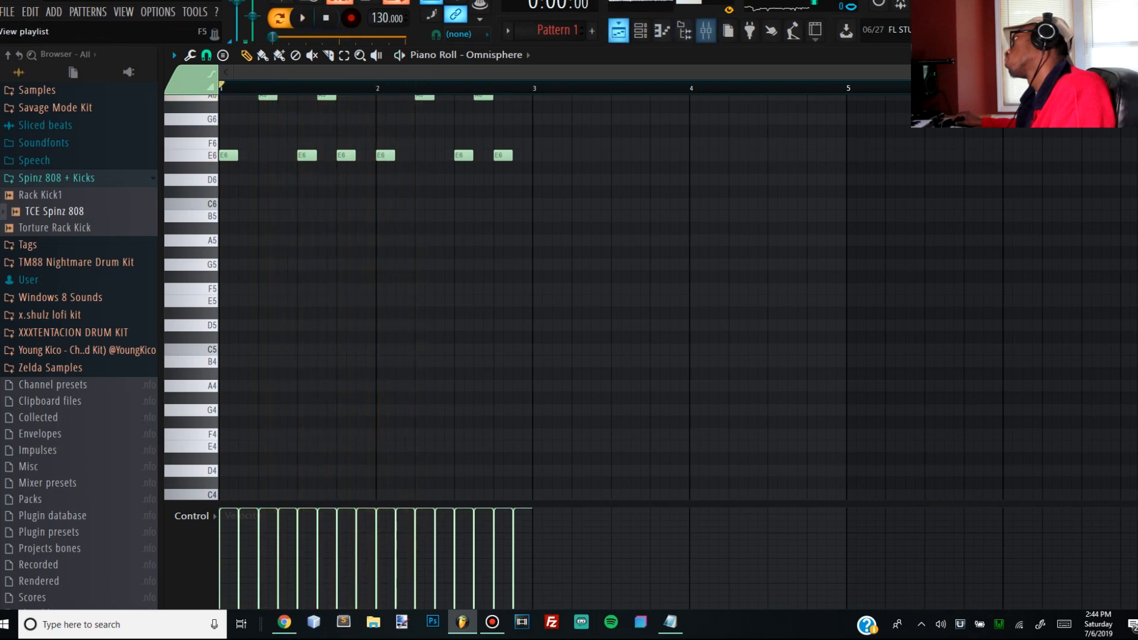
Show the Channel Rack and play Pattern 1
click(640, 30)
key(space)
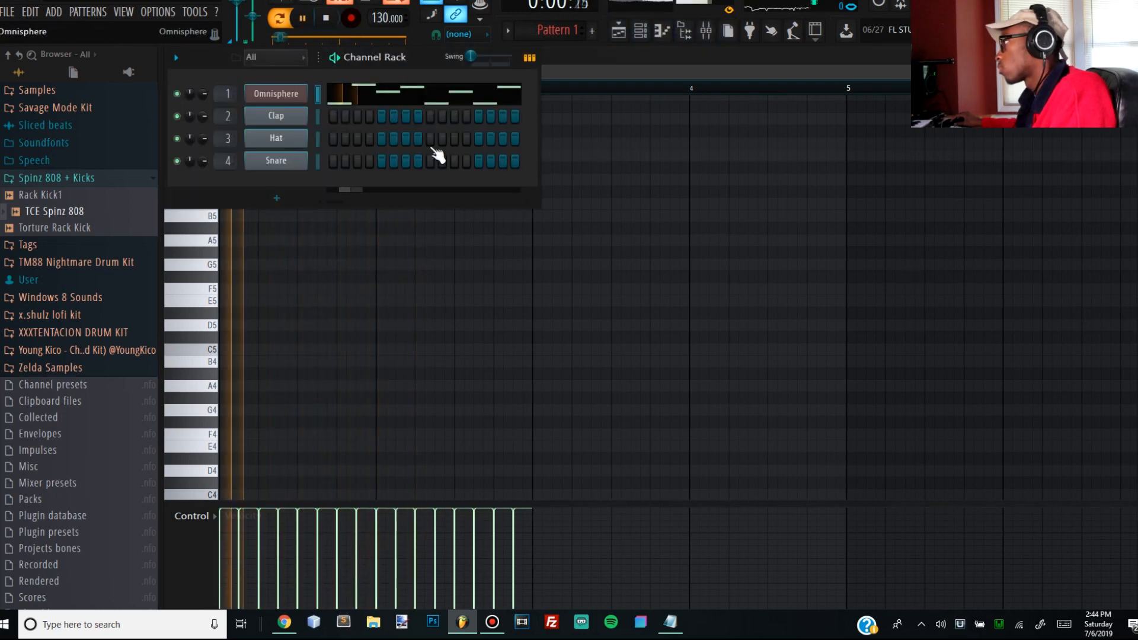
Try the Egyptian Saz Taps and Egyptian Saz Tremolo patches in Omnisphere, switching off arpeggiator steps 2 to 4 on the latter
click(272, 93)
click(243, 487)
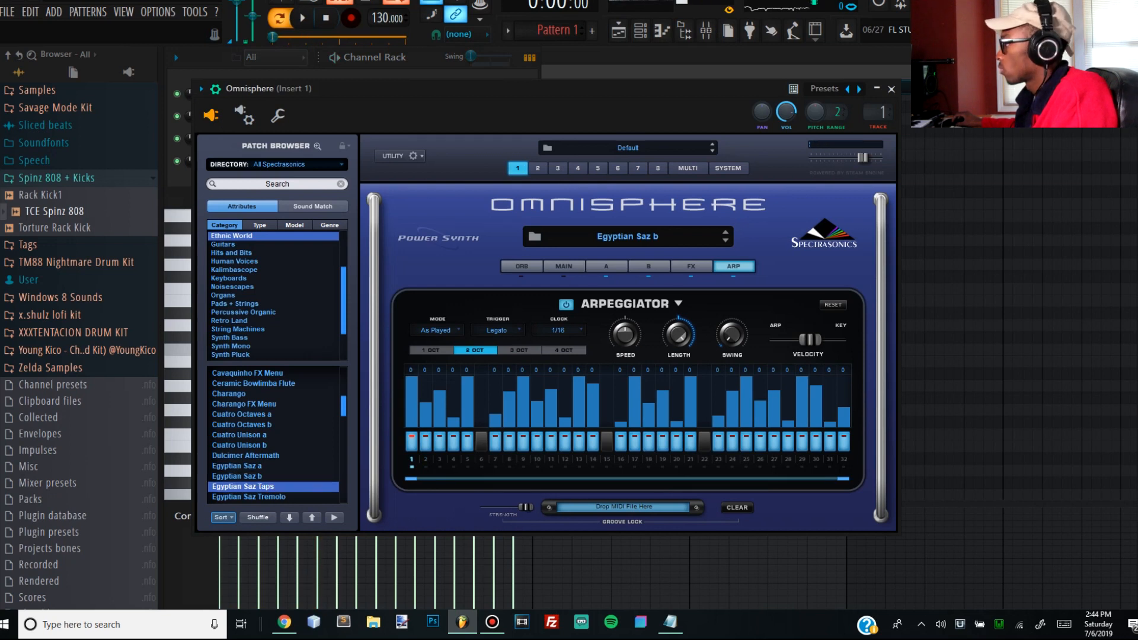
key(space)
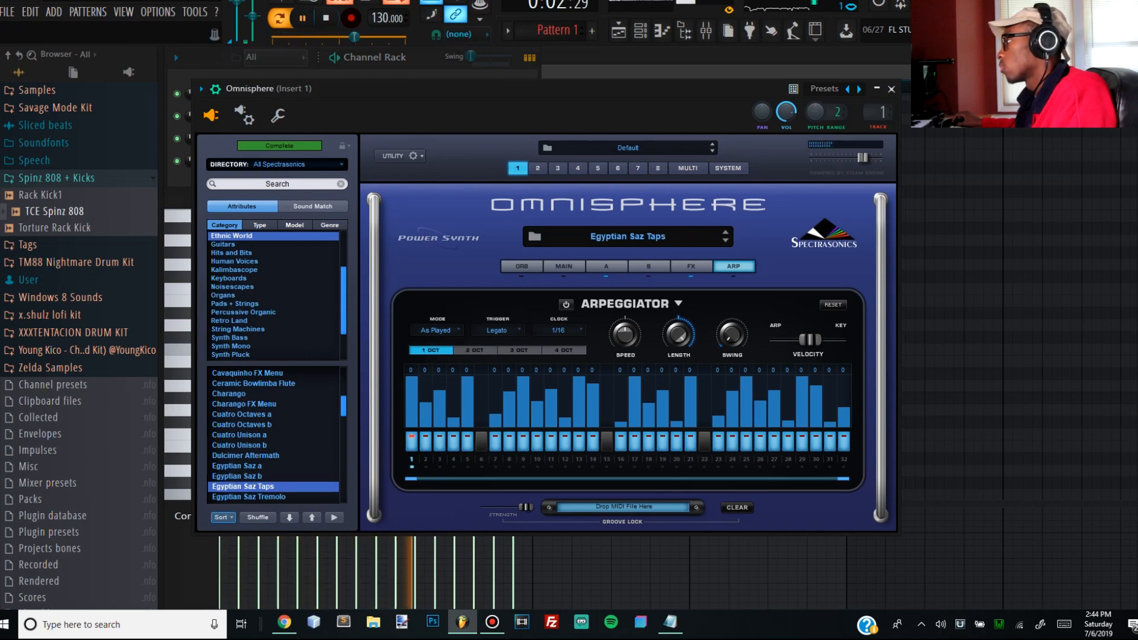
click(249, 497)
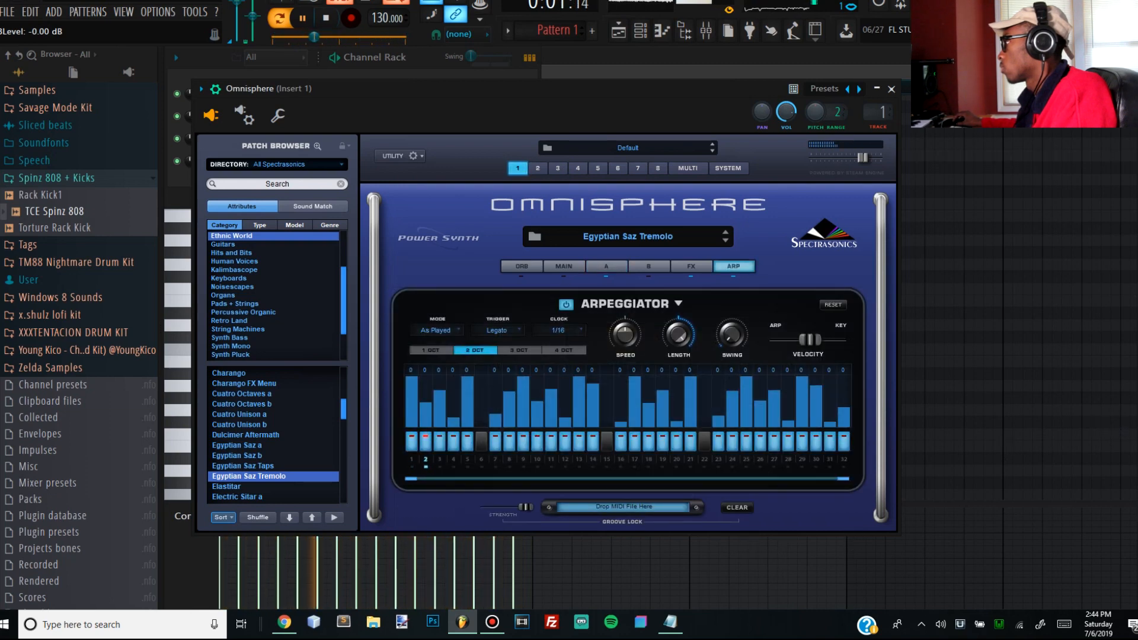
click(440, 441)
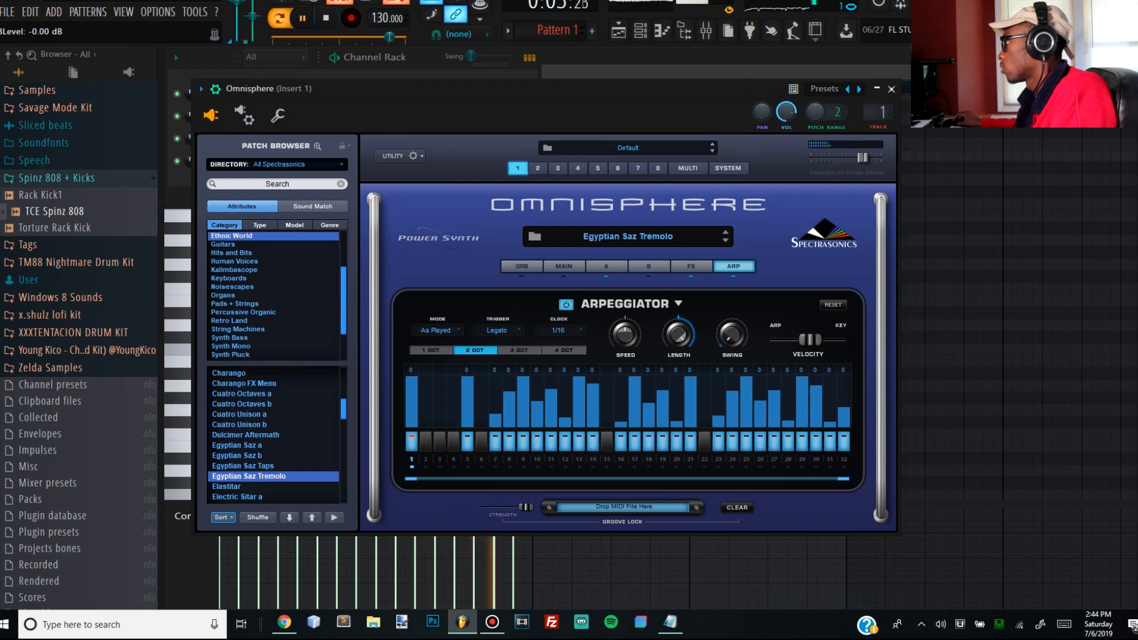
Load the Egyptian Saz b patch, set its arpeggiator to 4 OCT and switch off steps 2 and 3
click(243, 456)
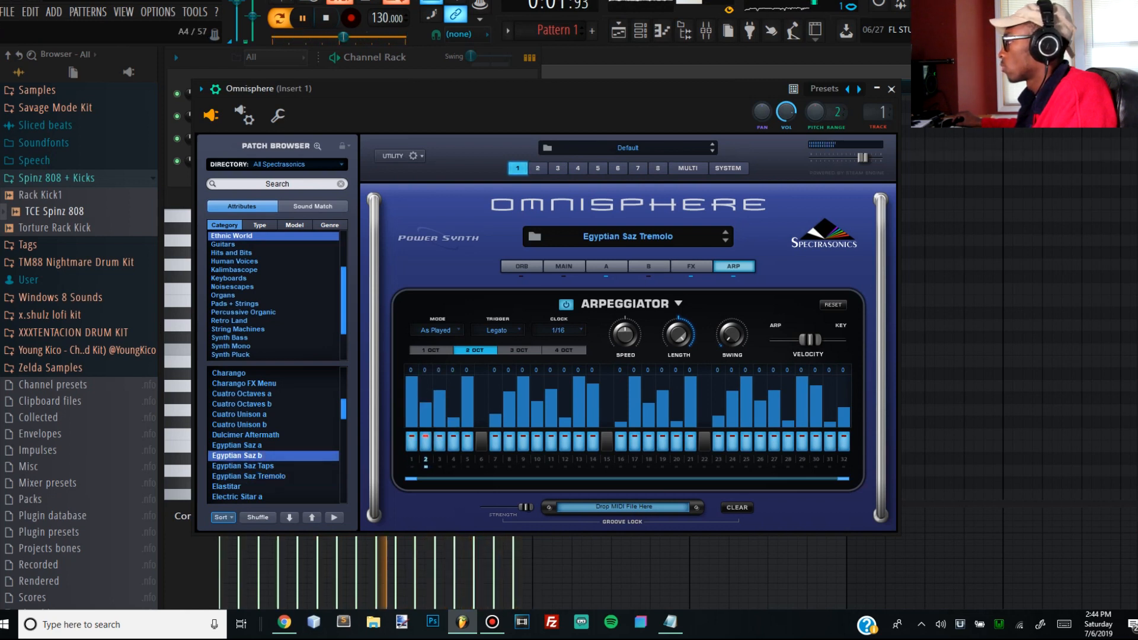
click(425, 442)
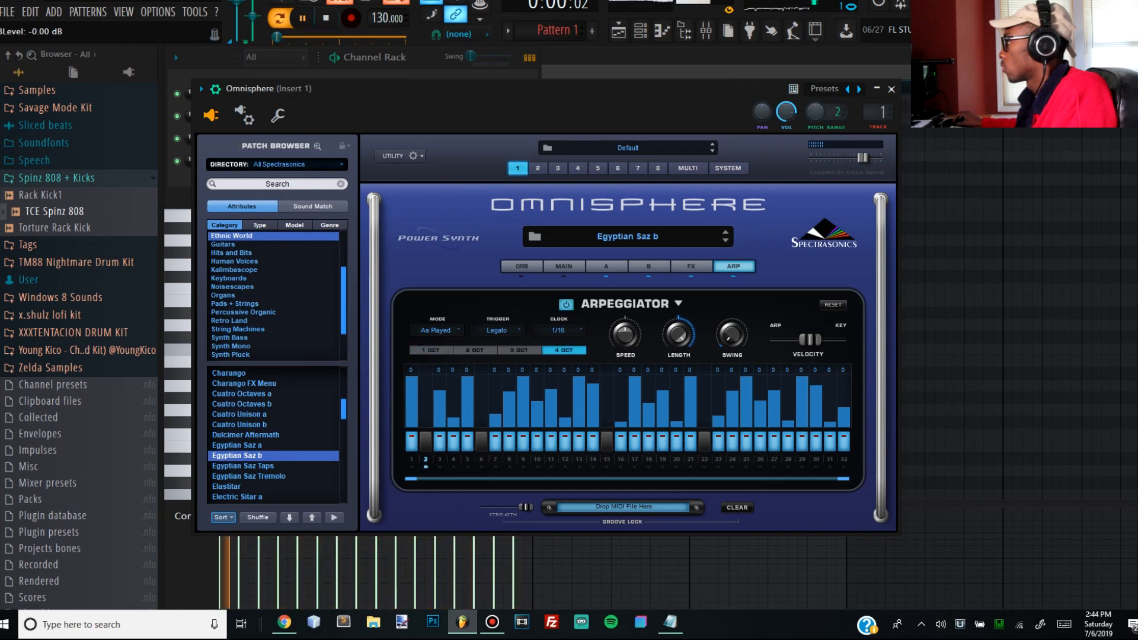
click(439, 441)
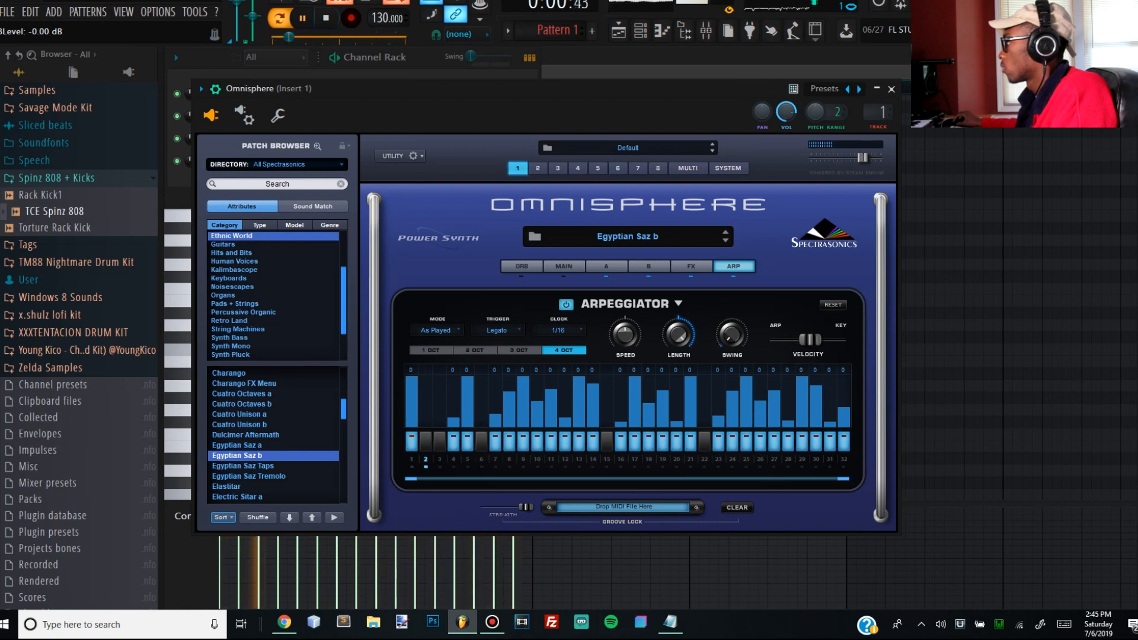
click(440, 442)
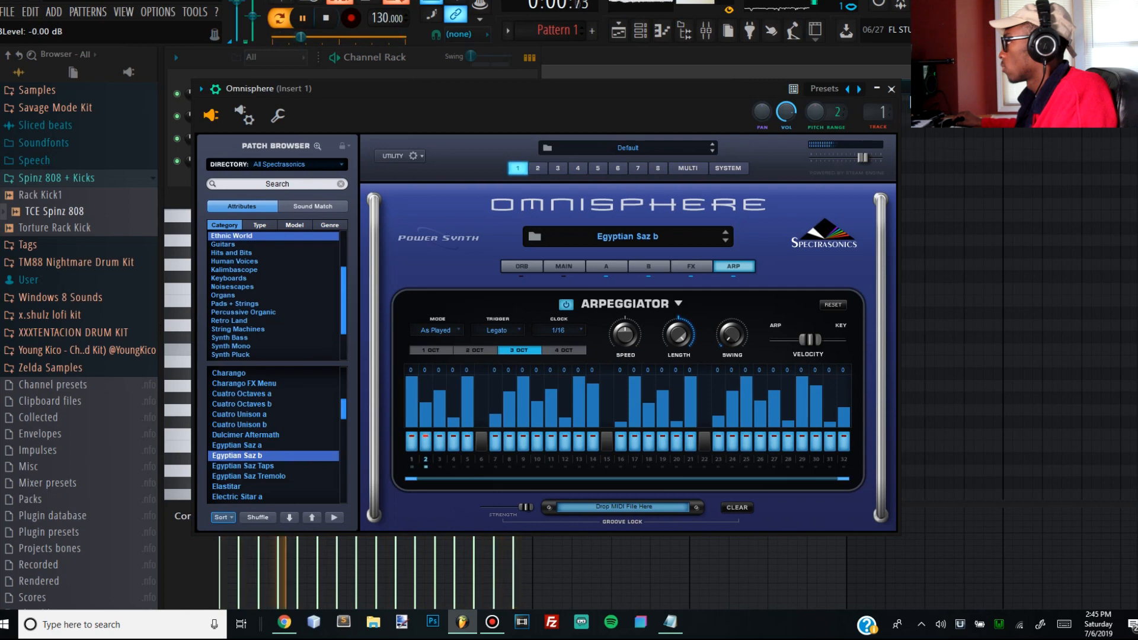
Stretch all the Omnisphere notes in the piano roll to fill four bars and play the slower melody
key(F7)
key(space)
key(ctrl+a)
scroll(781, 323, up, 1)
drag(555, 242, 869, 243)
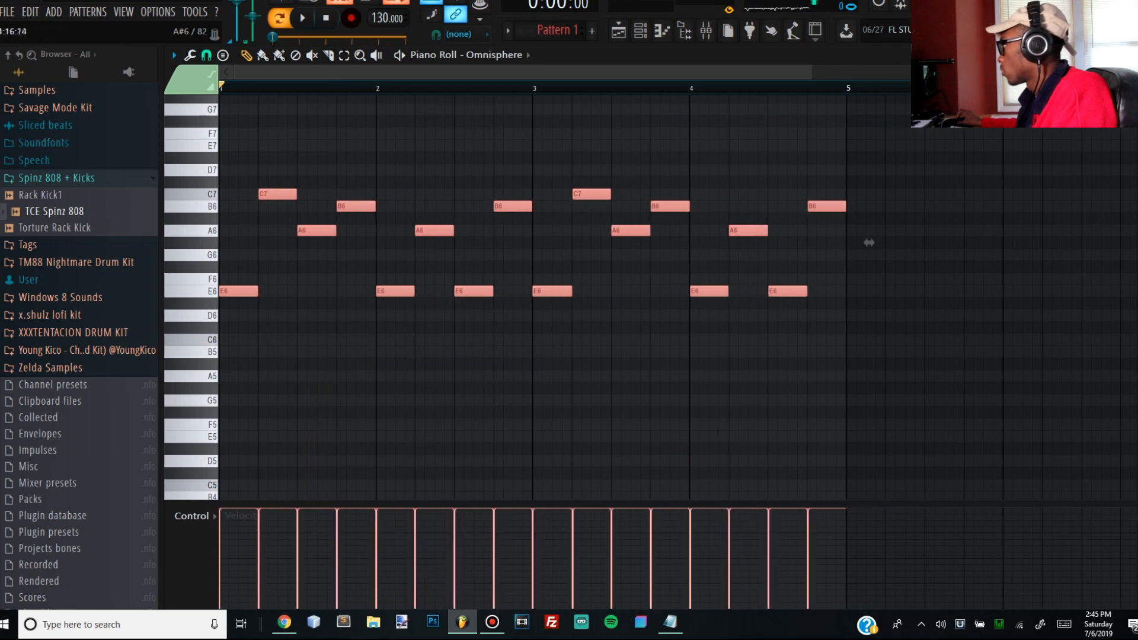
scroll(869, 243, up, 5)
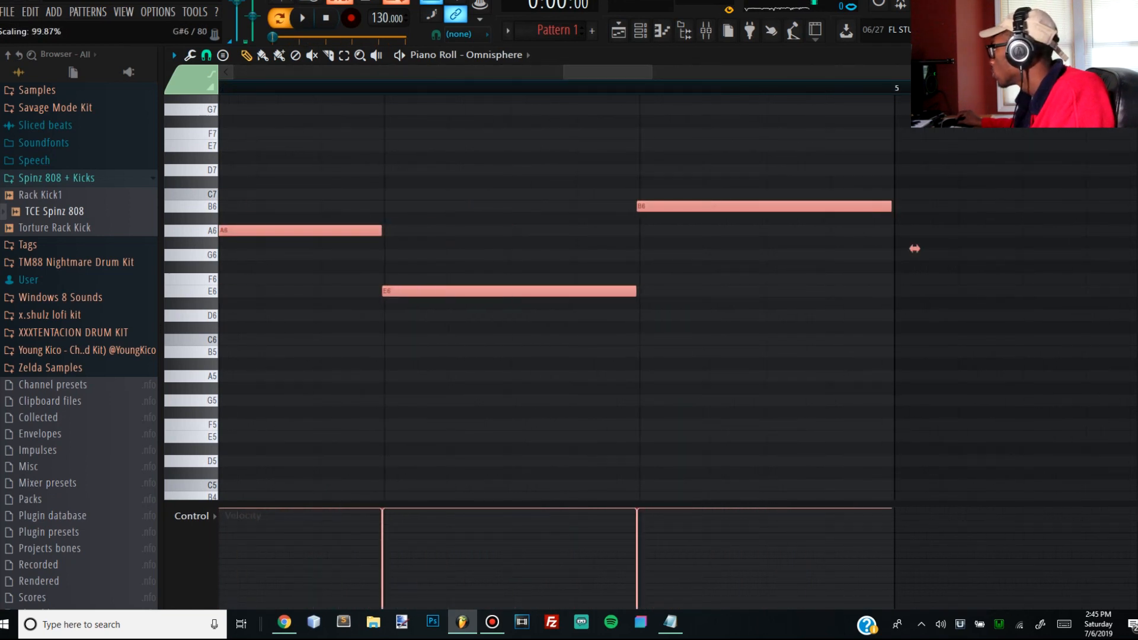
key(space)
scroll(711, 242, down, 5)
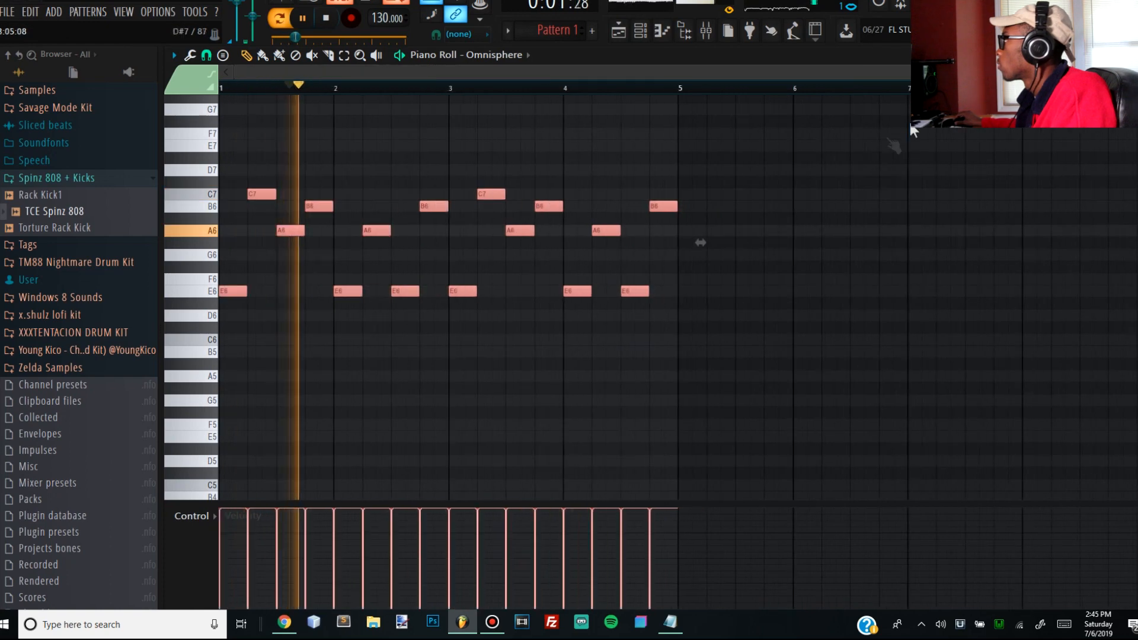
scroll(770, 267, down, 2)
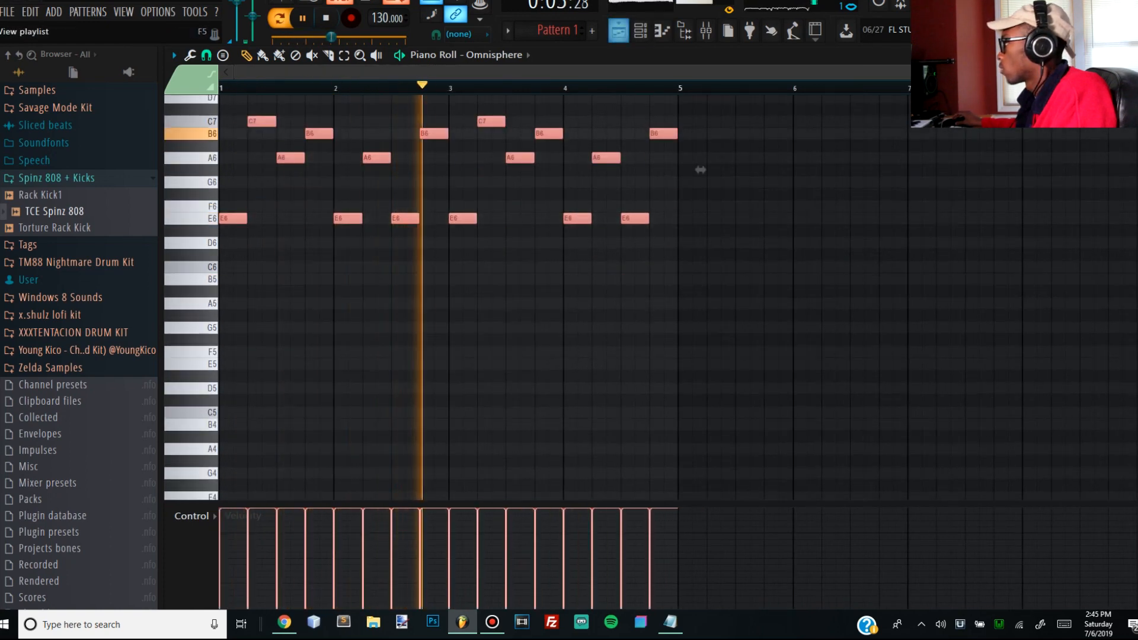
Reopen the Omnisphere plugin and look over its arpeggiator and the mixer while the melody plays
key(F6)
click(275, 93)
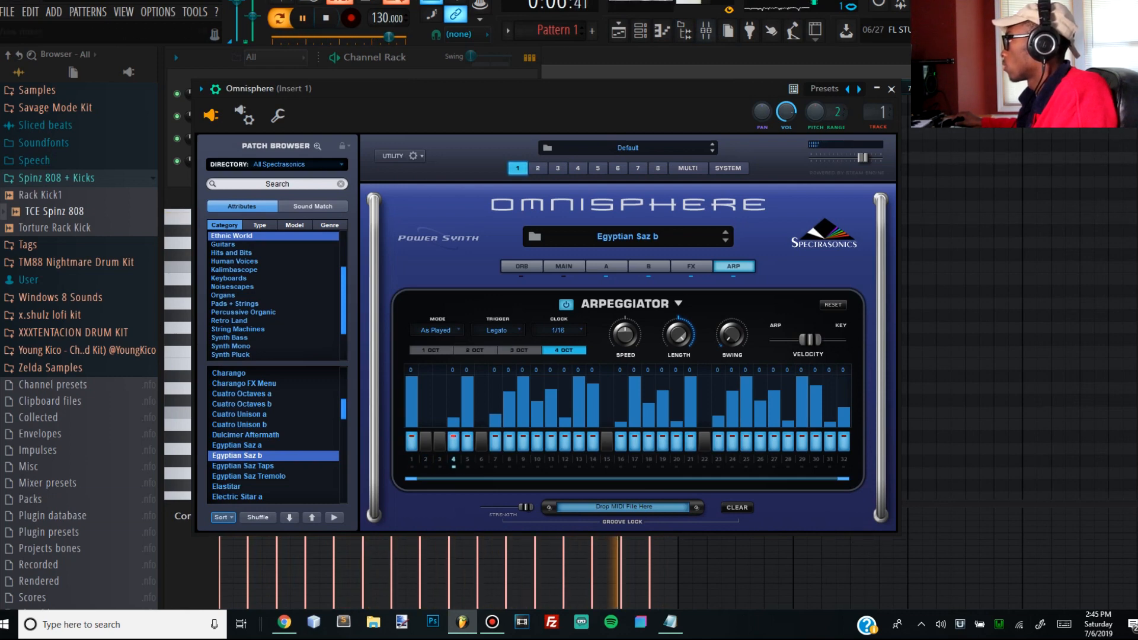
key(F9)
Add two half-bar notes, E5 and B5, below the Omnisphere melody in bar 1 and play them
key(F7)
key(space)
drag(398, 452, 408, 550)
key(space)
key(space)
click(469, 482)
drag(434, 451, 422, 415)
key(space)
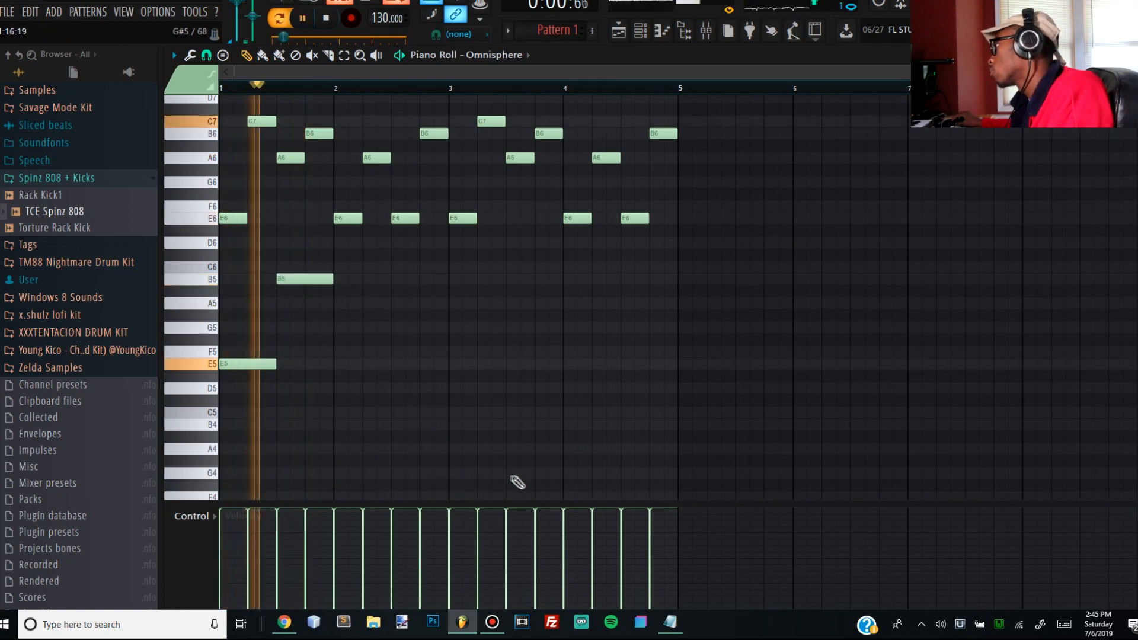
key(space)
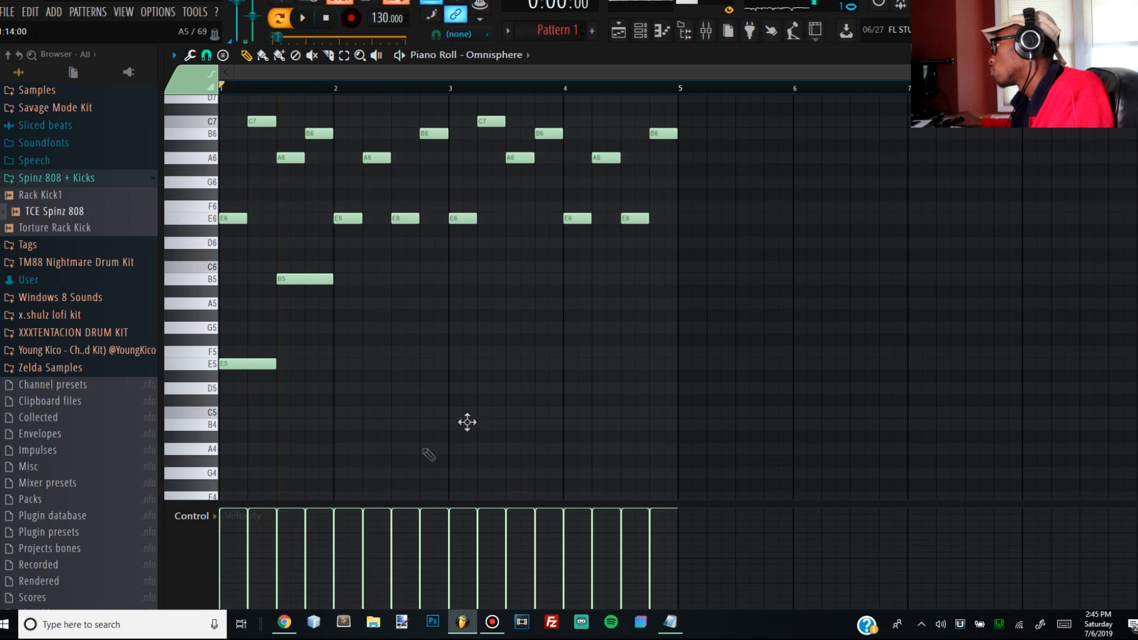
Duplicate the low E5 and B5 notes into bar 3, play the pattern and show the mixer
key(space)
drag(279, 274, 272, 366)
key(ctrl+b)
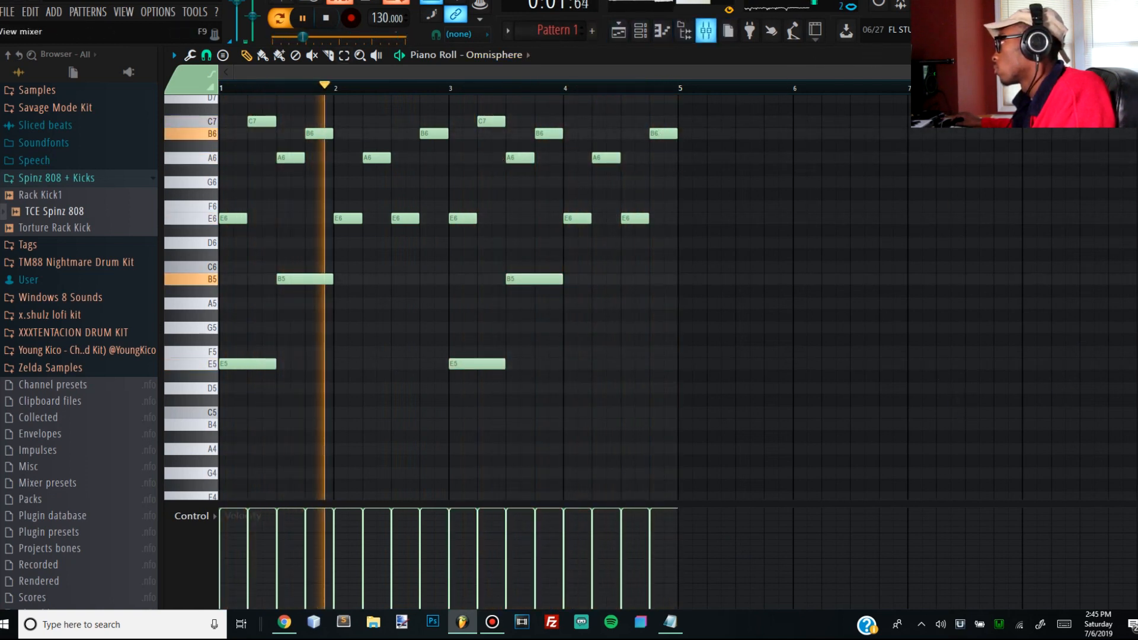
key(space)
key(space)
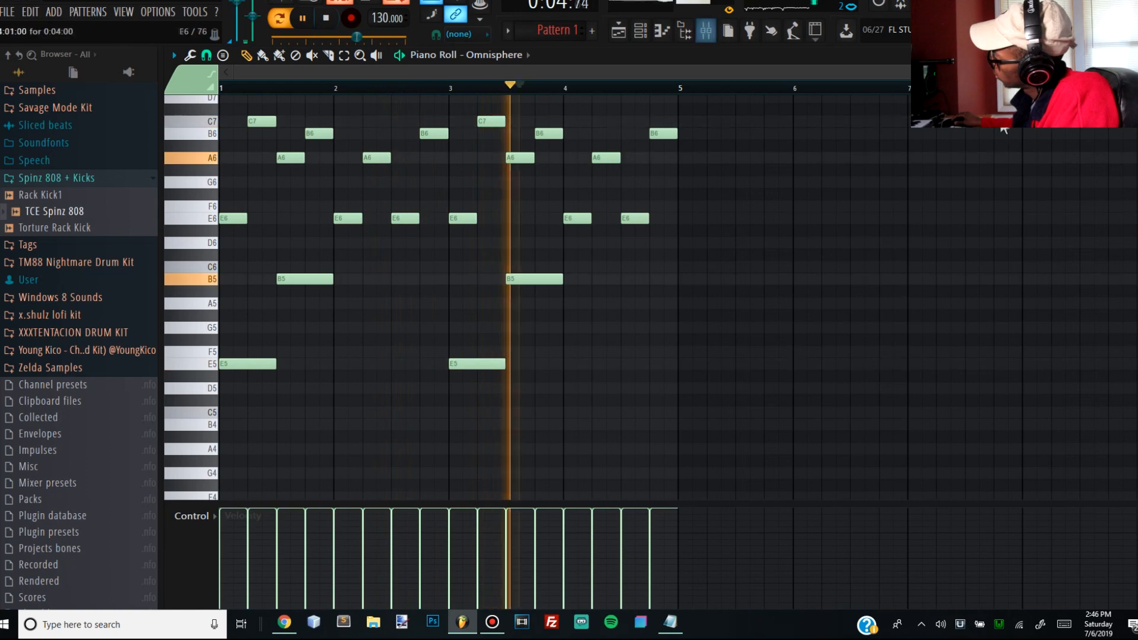
click(706, 31)
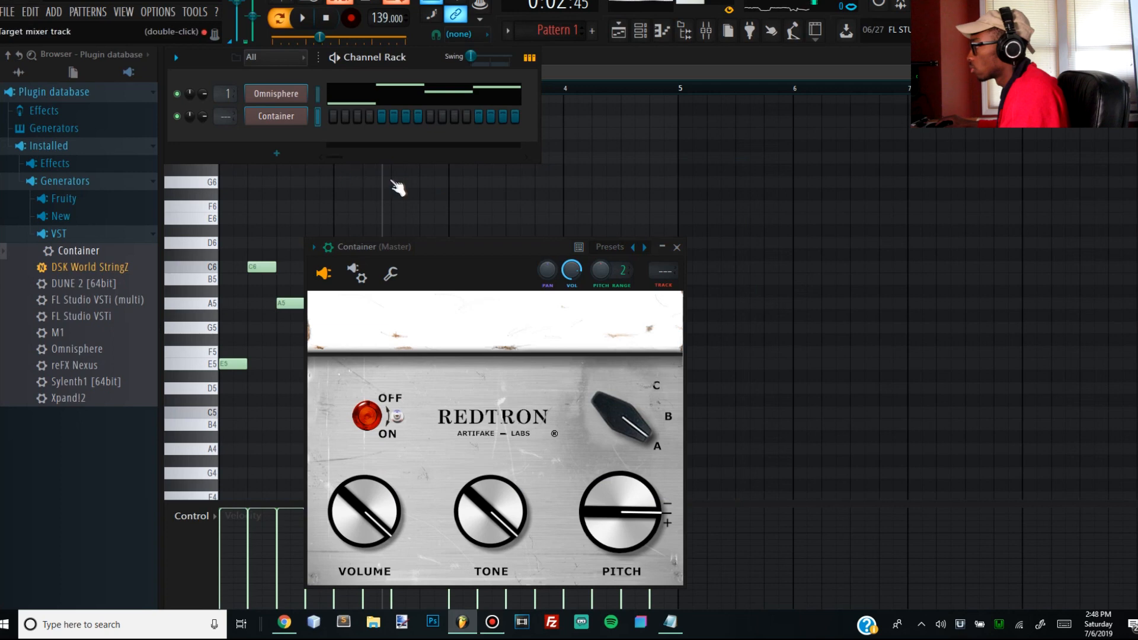
Open the Container channel's piano roll, add a long E4 note at the start and an overlapping B4 note, and play them
right_click(305, 113)
click(350, 115)
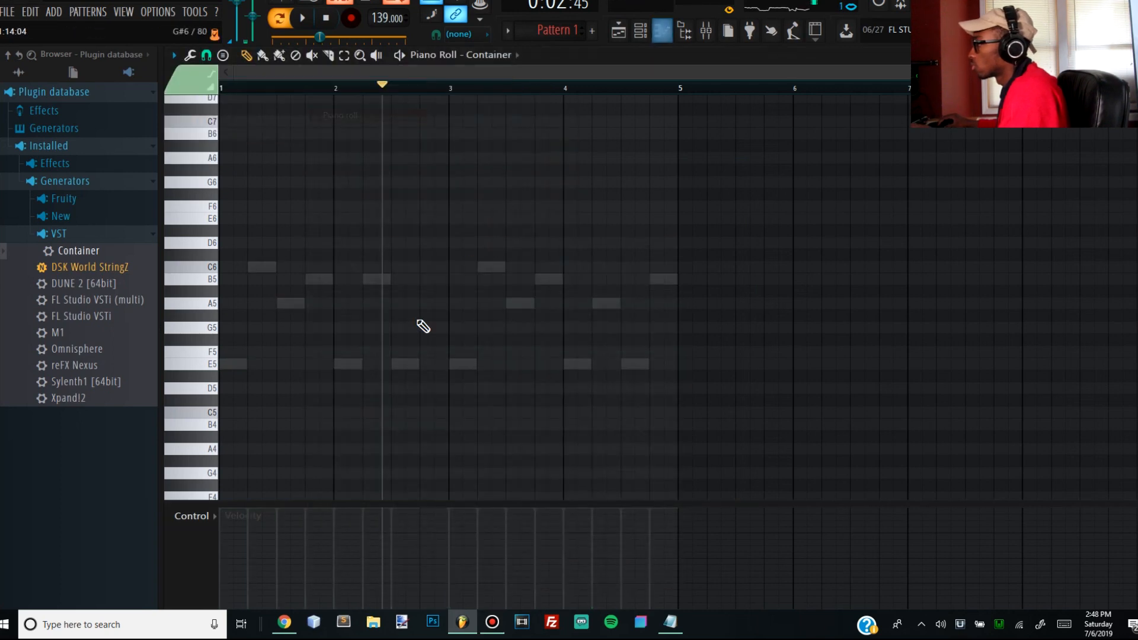
scroll(403, 442, down, 5)
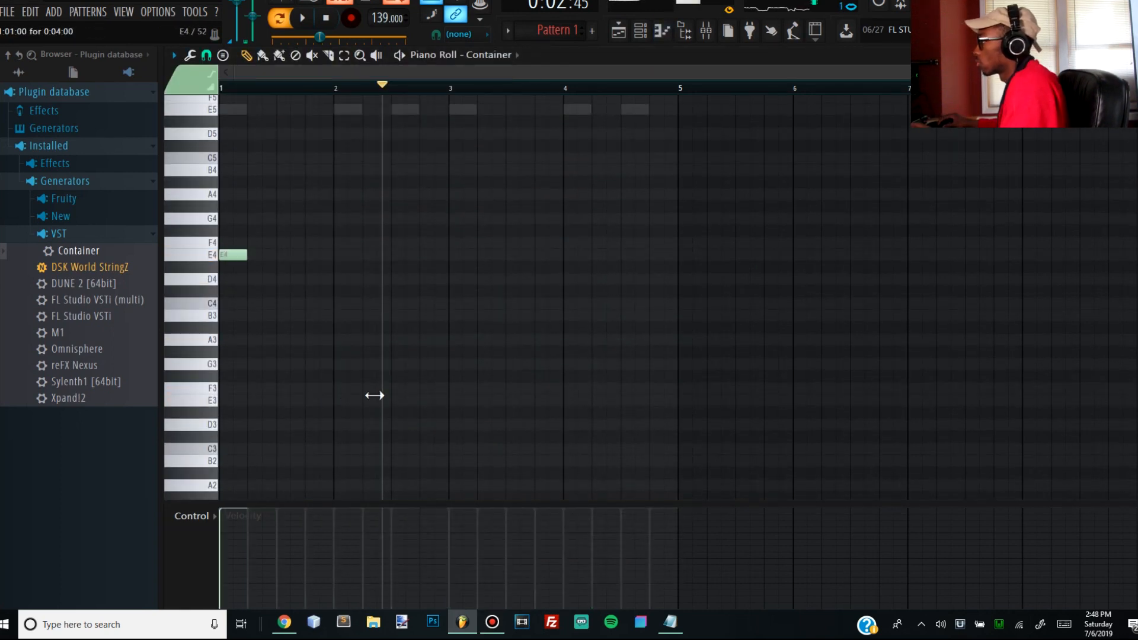
key(space)
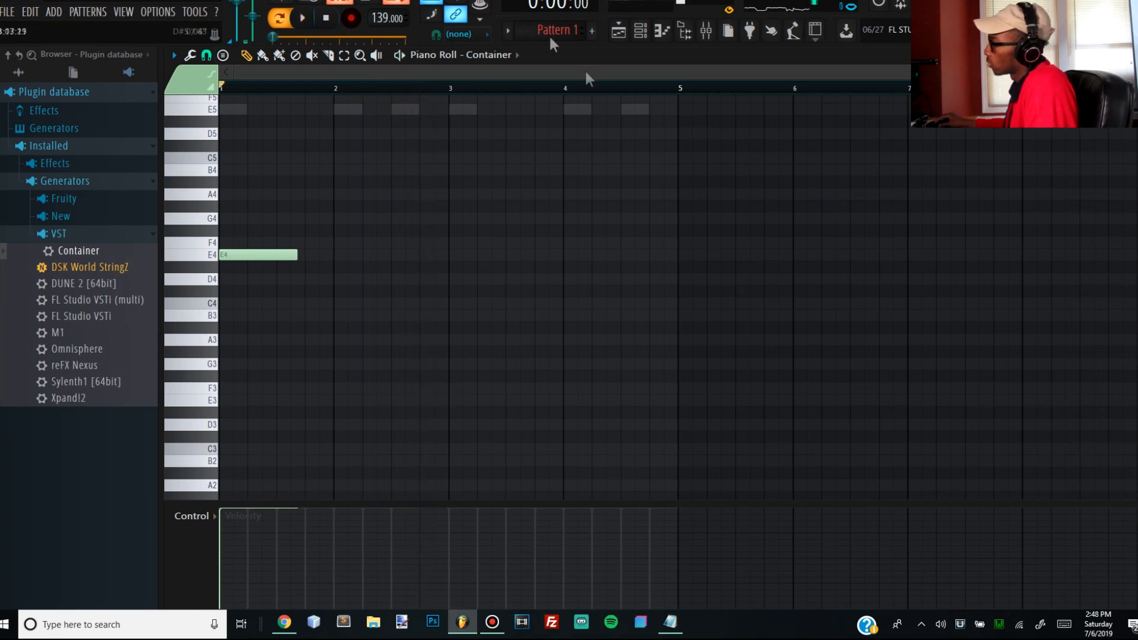
key(space)
drag(455, 328, 419, 264)
key(space)
key(space)
Route the Container channel to mixer Insert 2 and lower the Insert 1 volume while the pattern plays
key(F9)
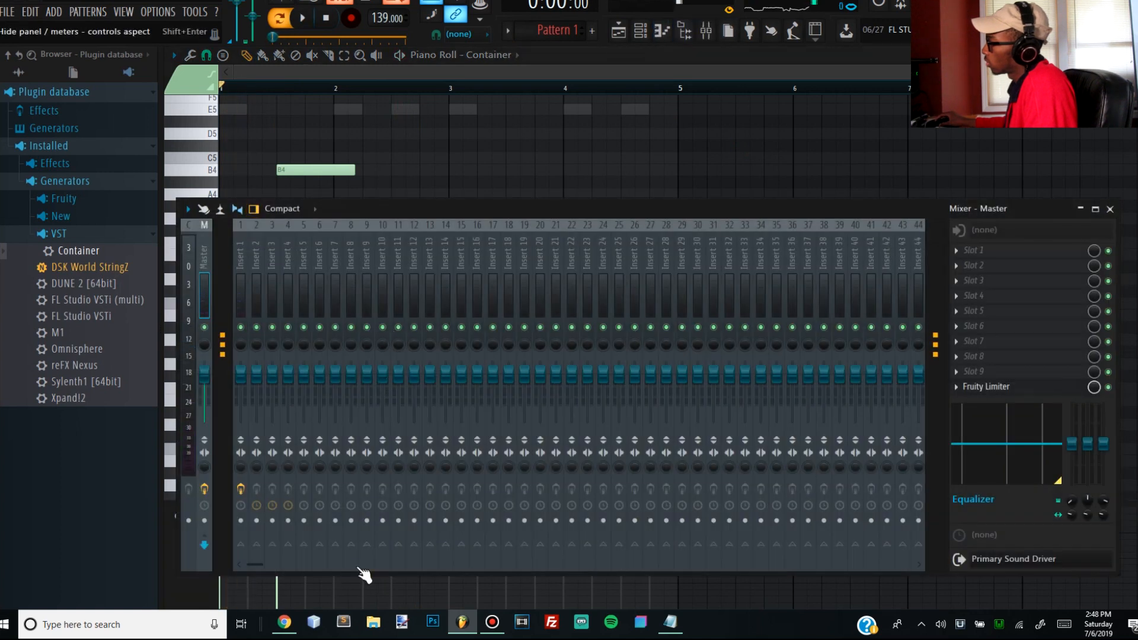
key(F6)
key(Right)
key(Right)
key(ctrl+l)
key(space)
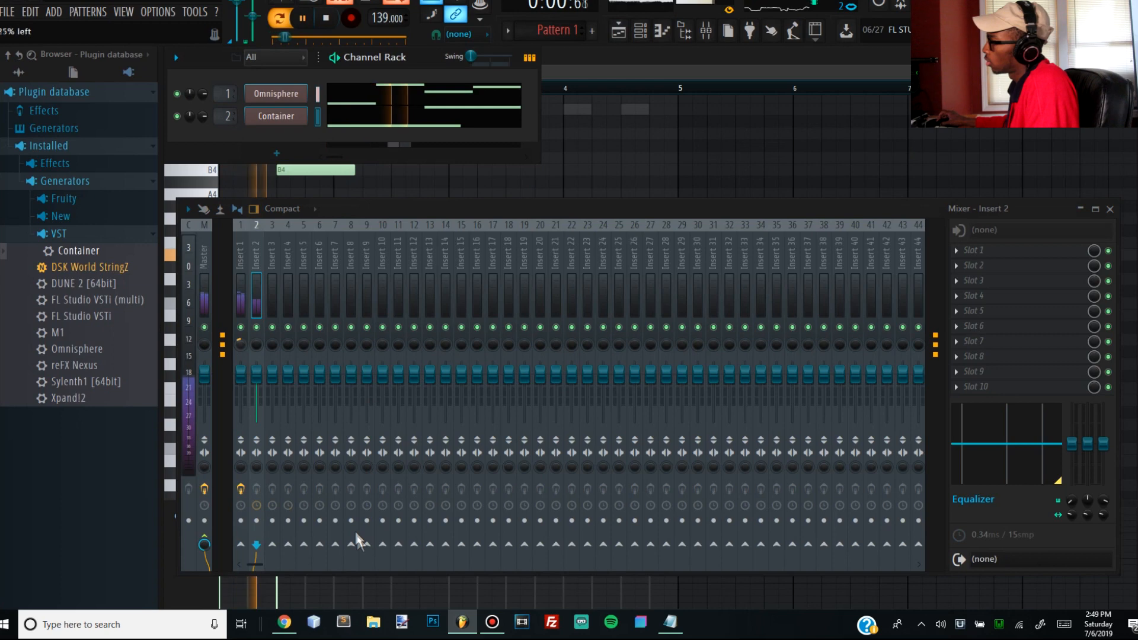
key(space)
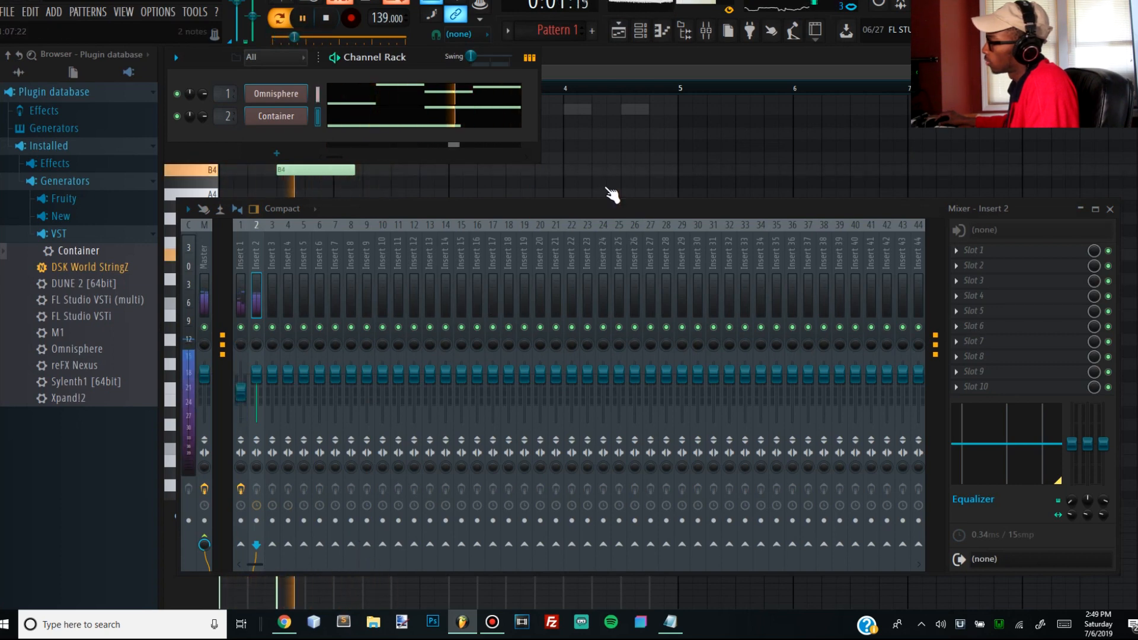
click(606, 184)
key(space)
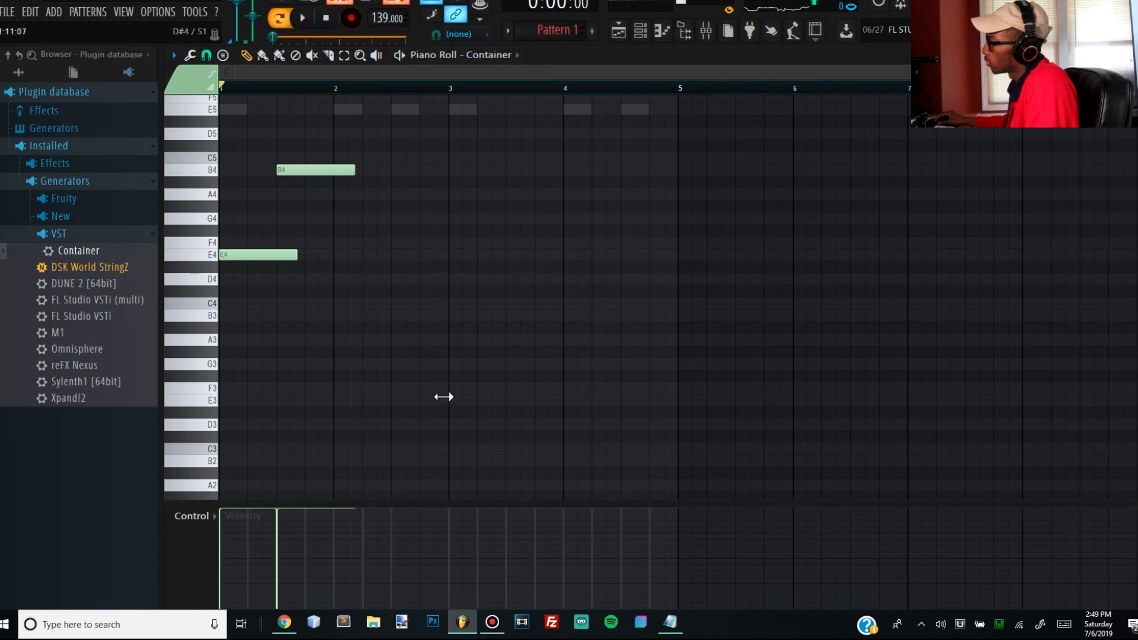
Shorten the Container E4 note to half a bar, adjust the B4 length and follow it with a half-bar C5 note
scroll(567, 336, up, 3)
drag(510, 361, 507, 384)
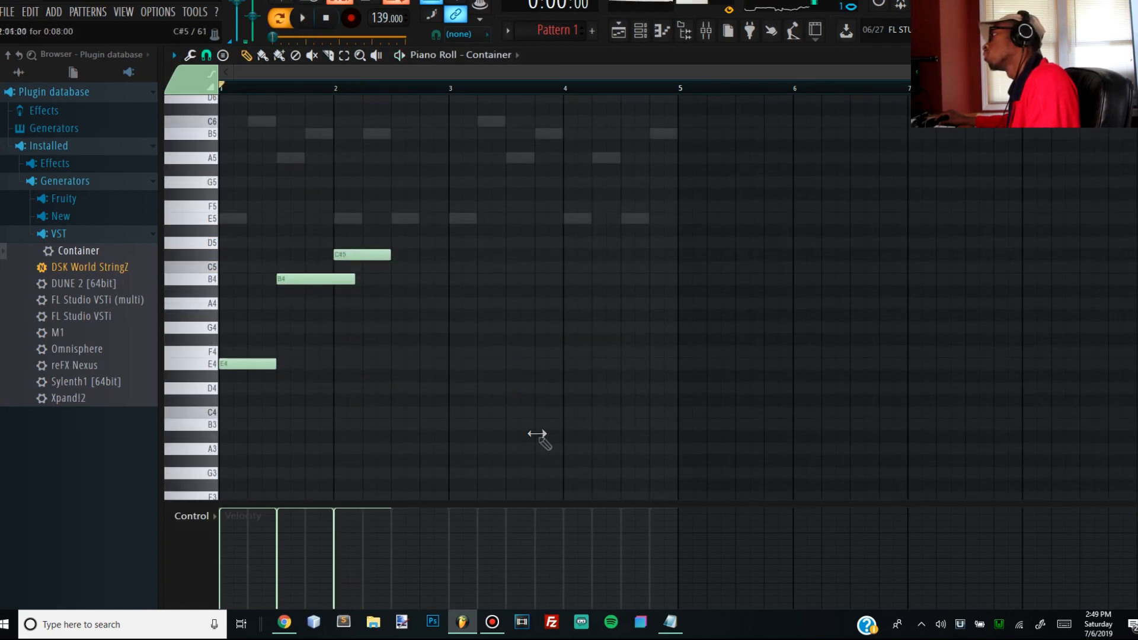
key(space)
drag(515, 429, 500, 430)
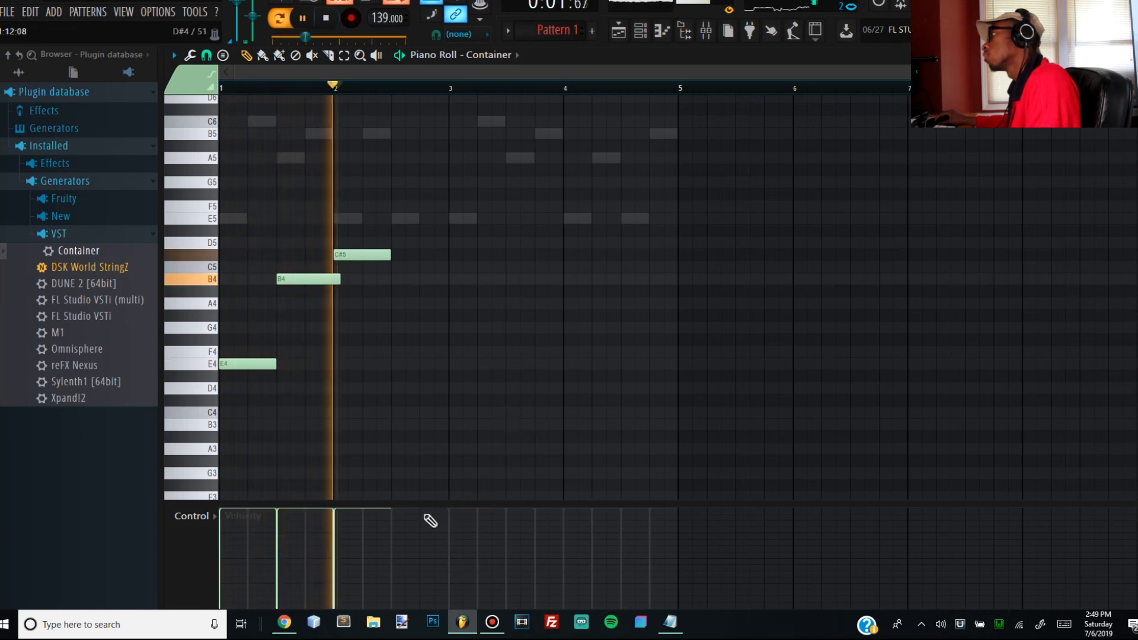
key(space)
drag(523, 389, 549, 428)
key(space)
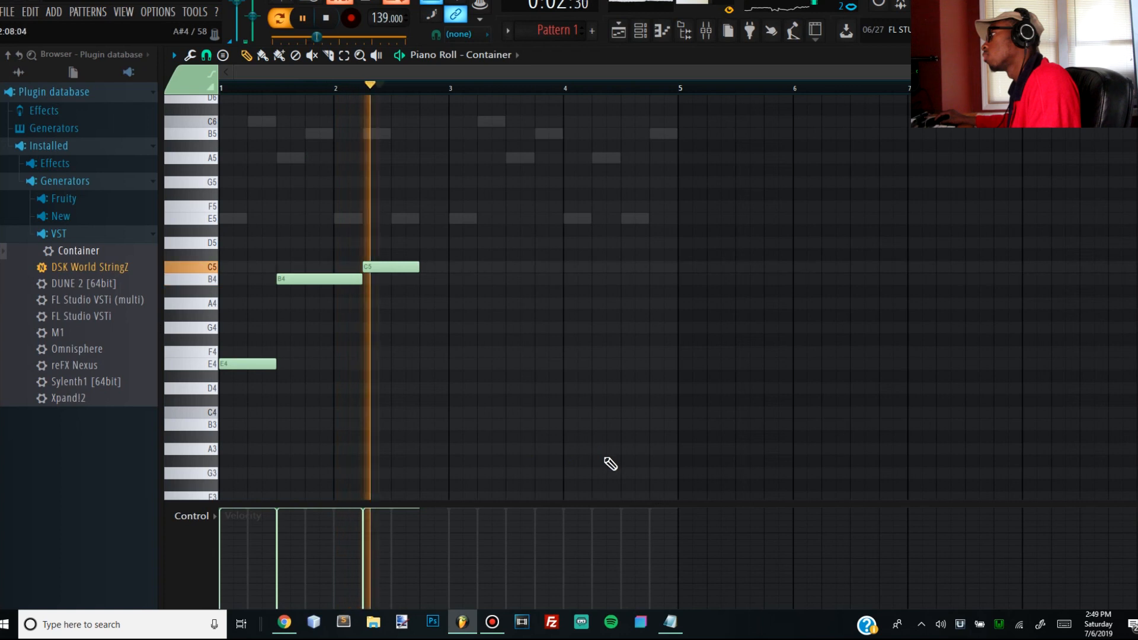
Add a short B4 note at the end of bar 2 after the C5 note and play the phrase
key(space)
drag(632, 483, 632, 422)
drag(762, 424, 673, 433)
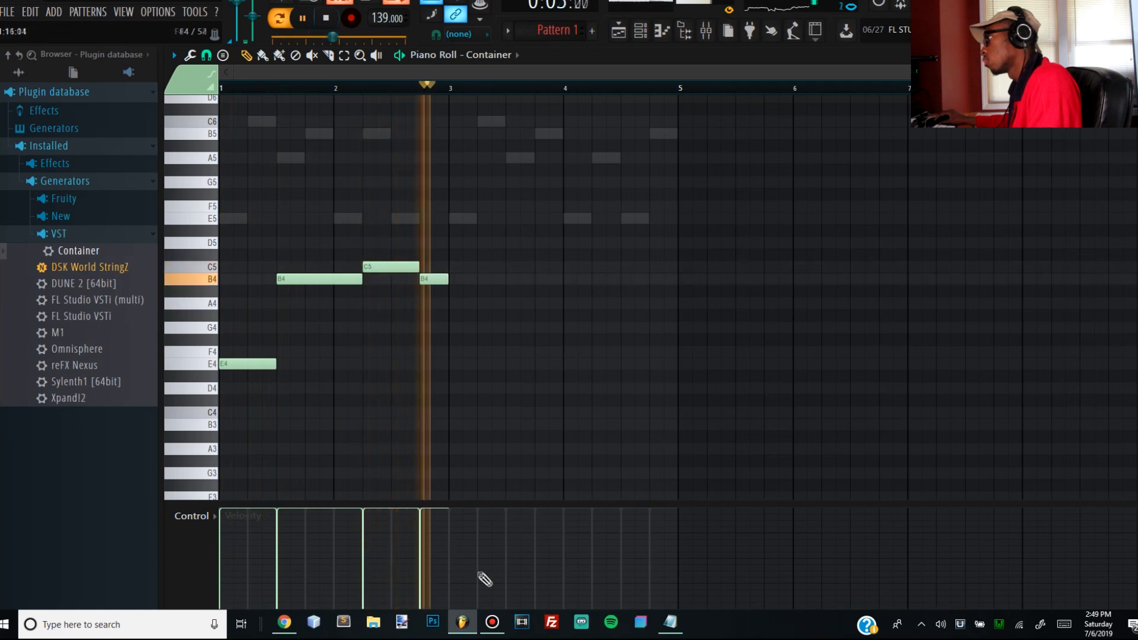
key(space)
Duplicate the two-bar Container phrase into bars 3 and 4 and transpose all its notes up one octave
drag(468, 417, 33, 232)
key(ctrl+b)
key(space)
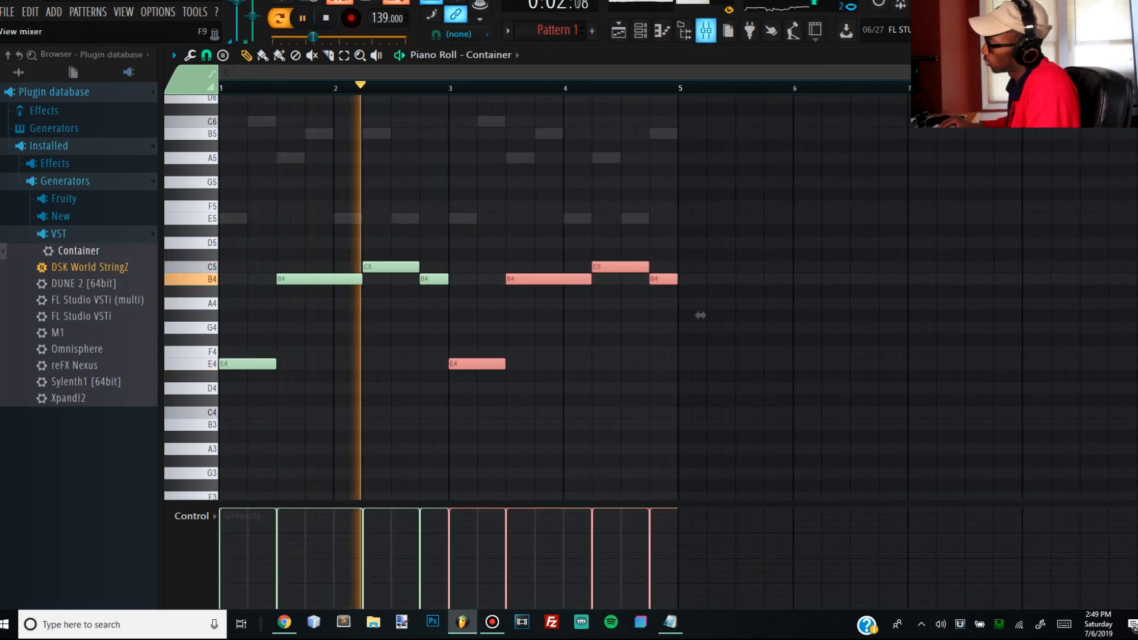
key(ctrl+a)
key(ctrl+Up)
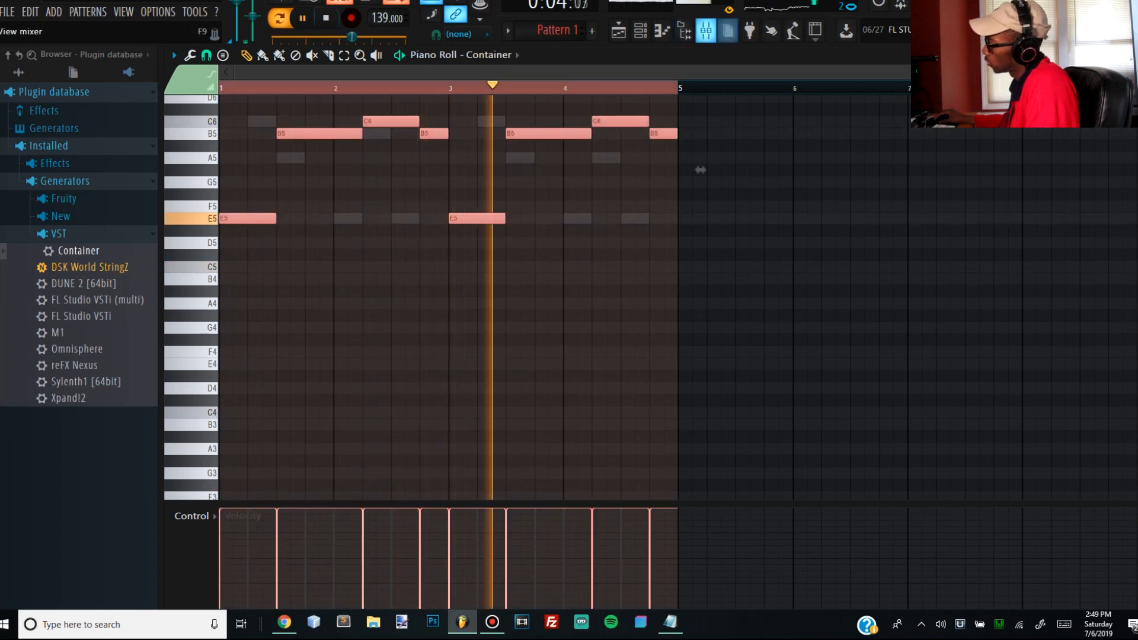
Load the Momentary preset in the third-slot Gross Beat on mixer Insert 1, play the pattern and return to the mixer
key(space)
key(F9)
key(Left)
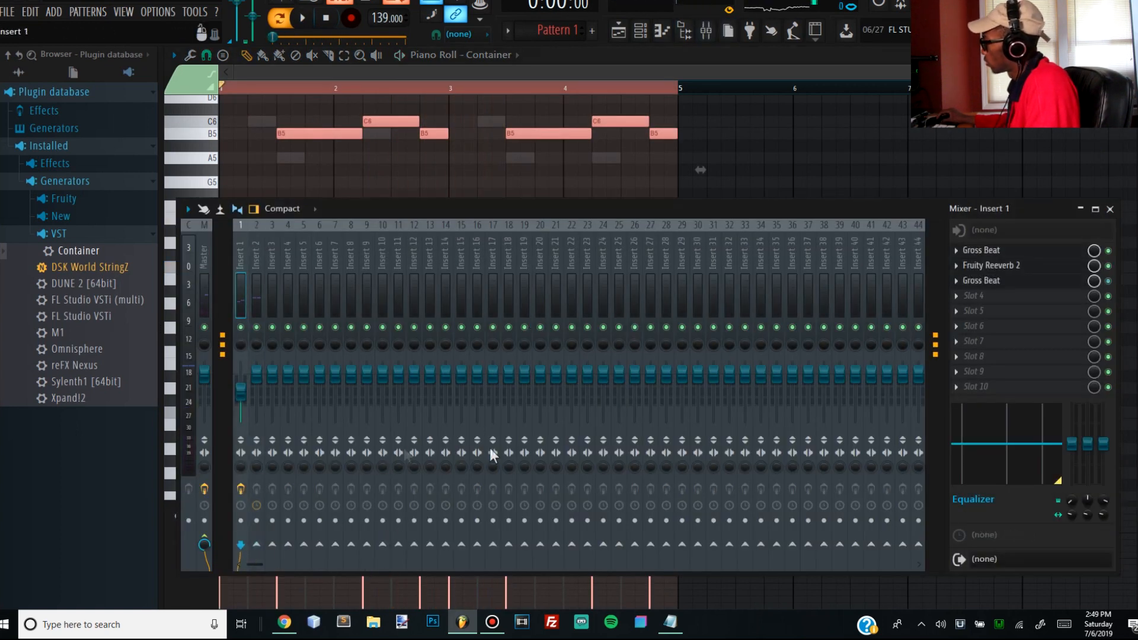
key(Return)
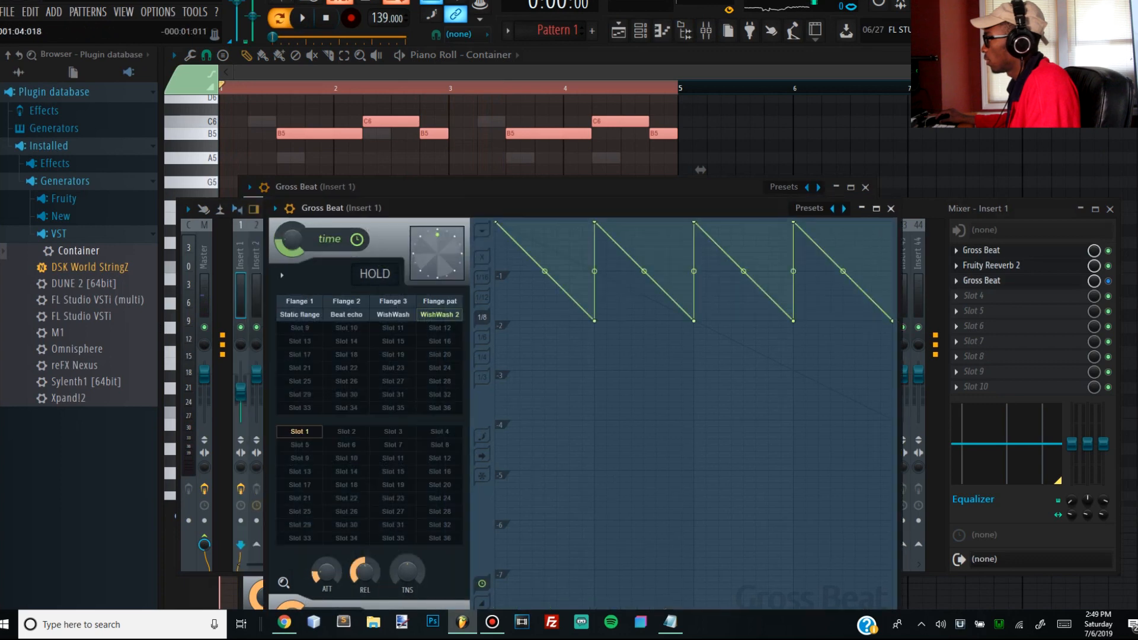
click(809, 208)
click(840, 240)
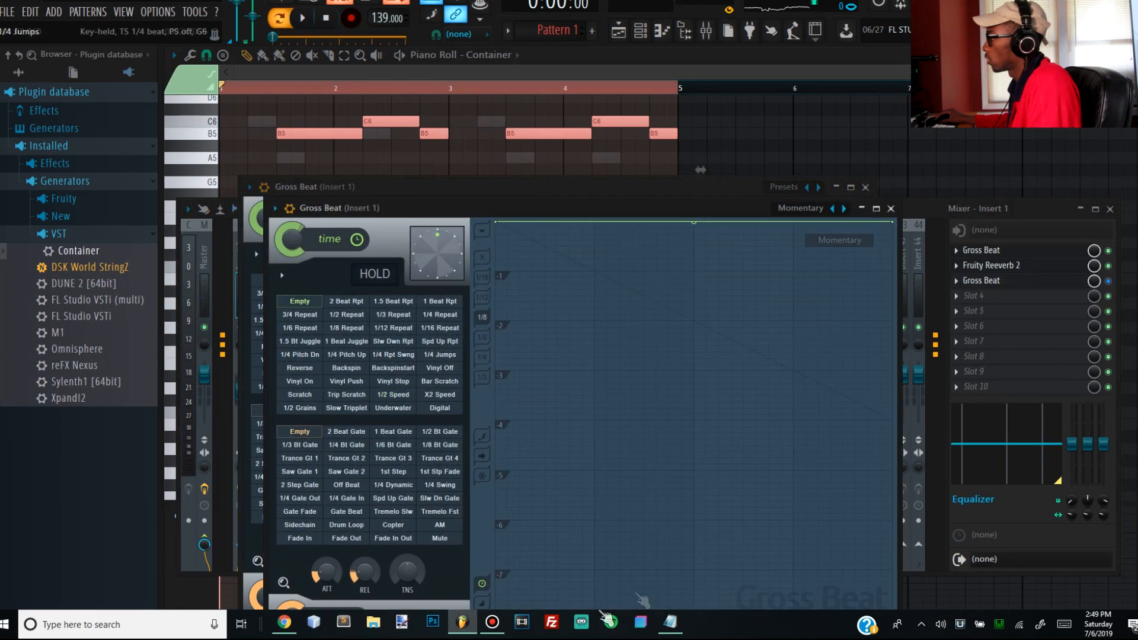
key(space)
key(F9)
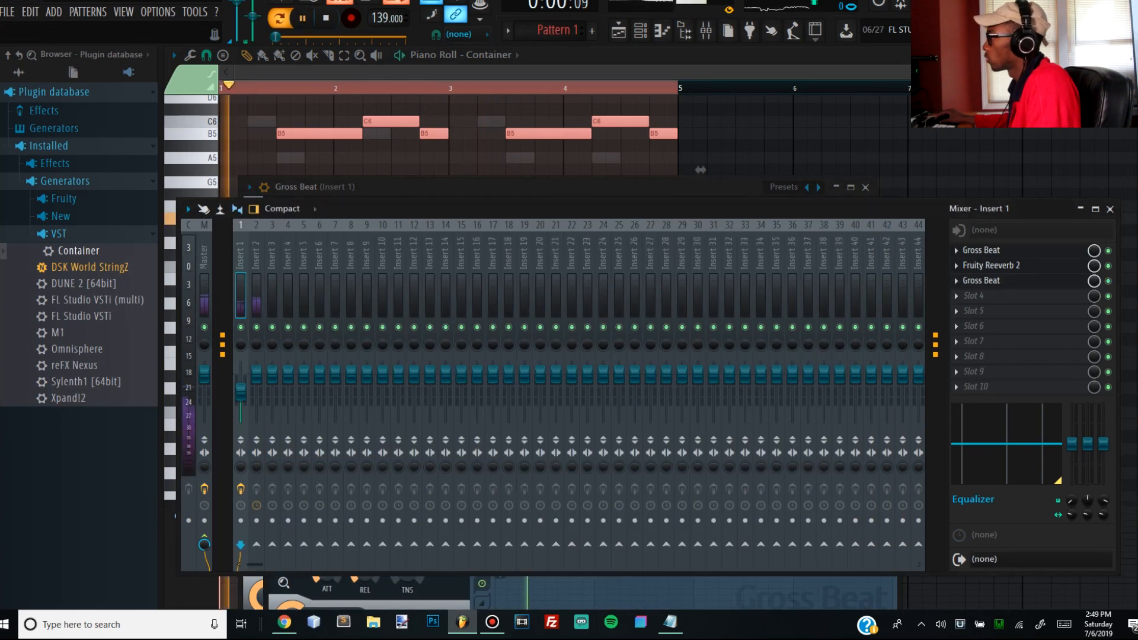
Transpose the whole Omnisphere melody up one octave and play it, ending on the Container channel's notes
key(space)
click(733, 93)
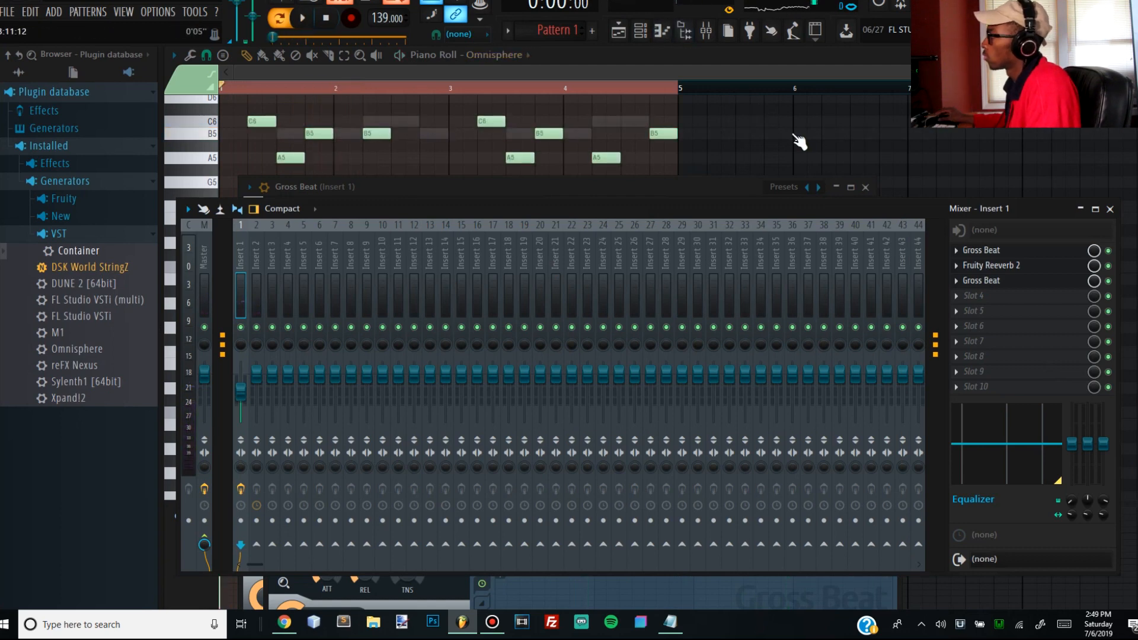
click(785, 113)
key(ctrl+Up)
key(space)
scroll(834, 267, up, 5)
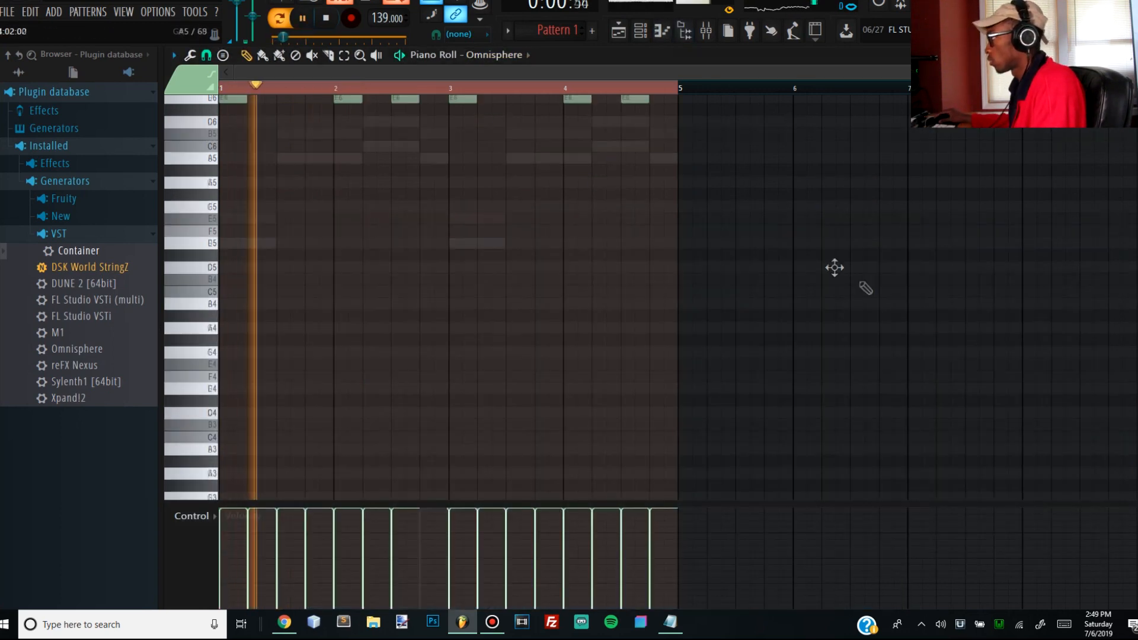
click(765, 127)
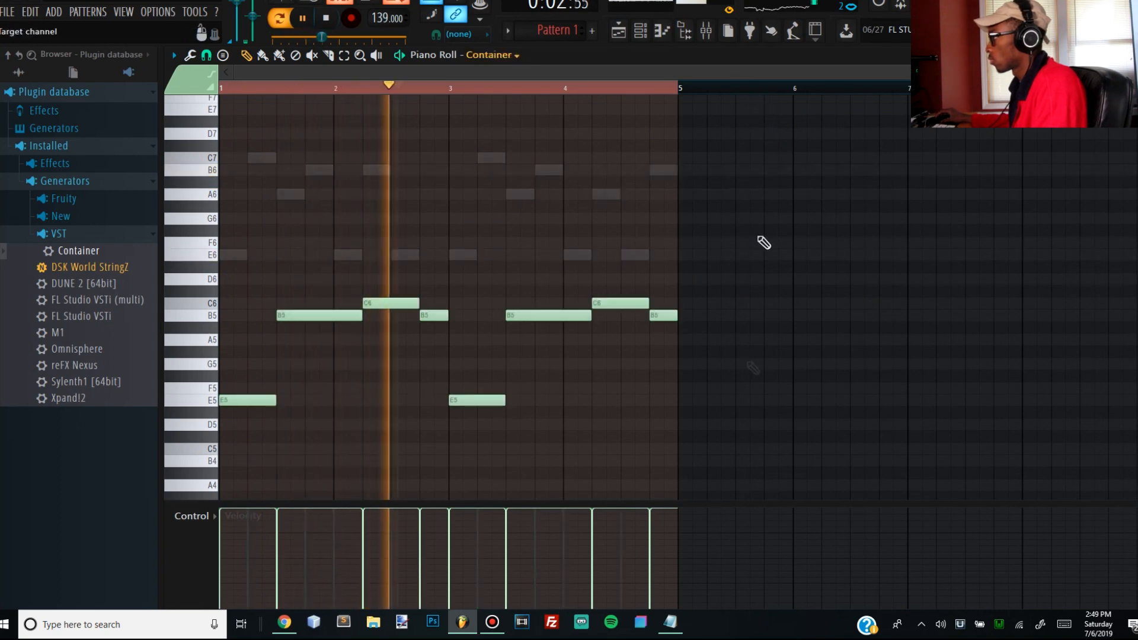
Add Gross Beat with the Momentary preset to the first slot of mixer Insert 2 and raise Insert 1's volume slightly during playback
key(F9)
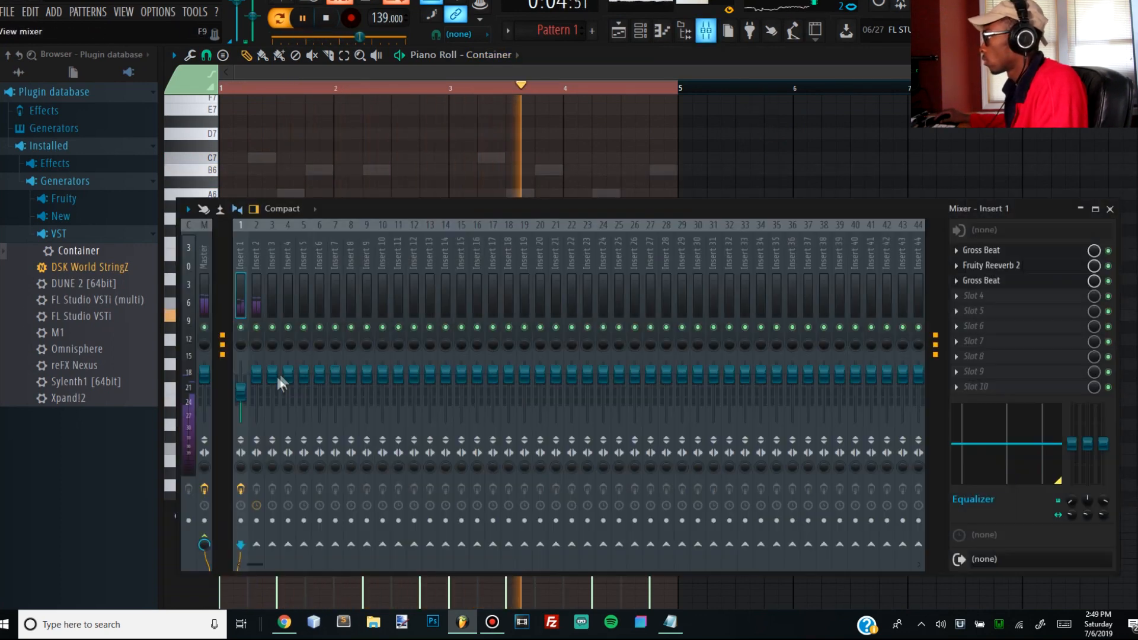
click(257, 409)
click(956, 251)
mouse_move(977, 264)
click(736, 513)
key(space)
click(829, 228)
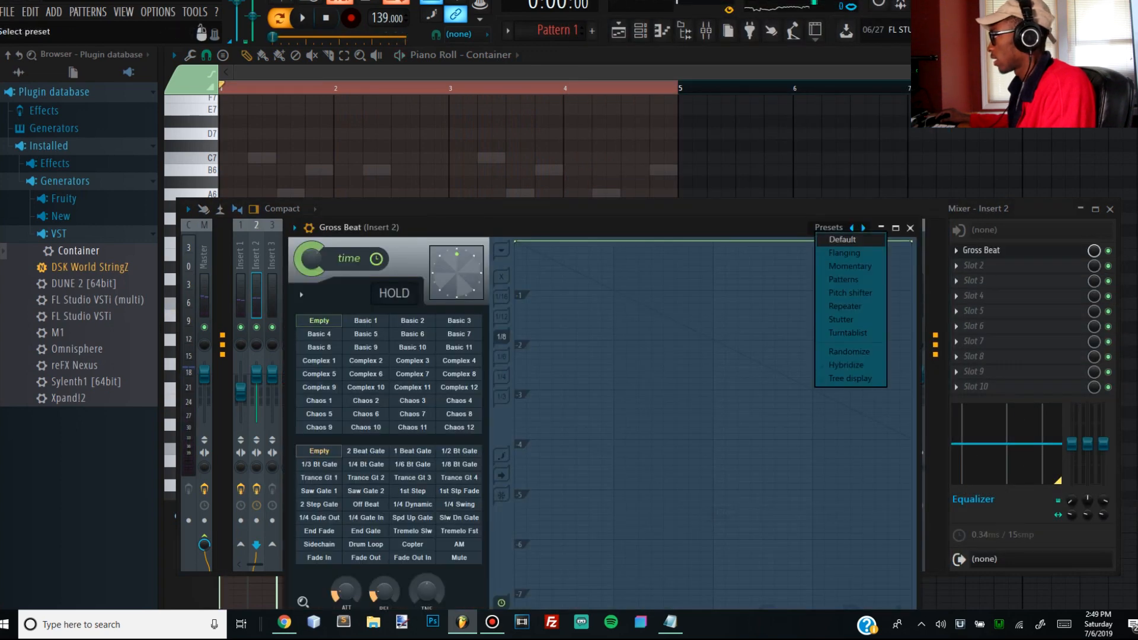
click(851, 266)
key(space)
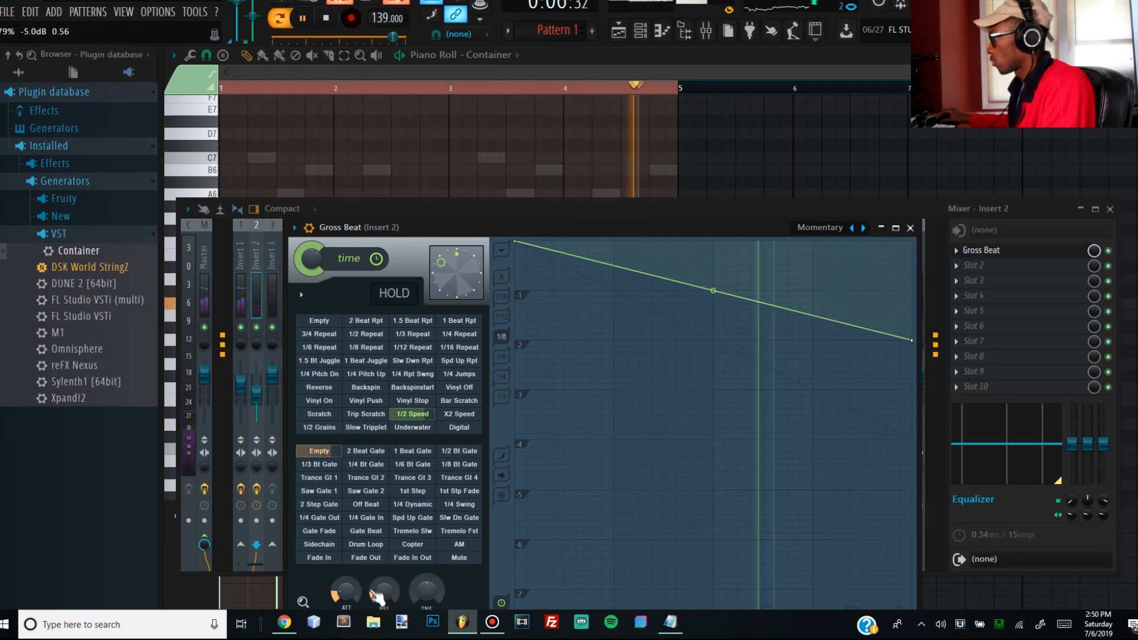
drag(240, 392, 241, 387)
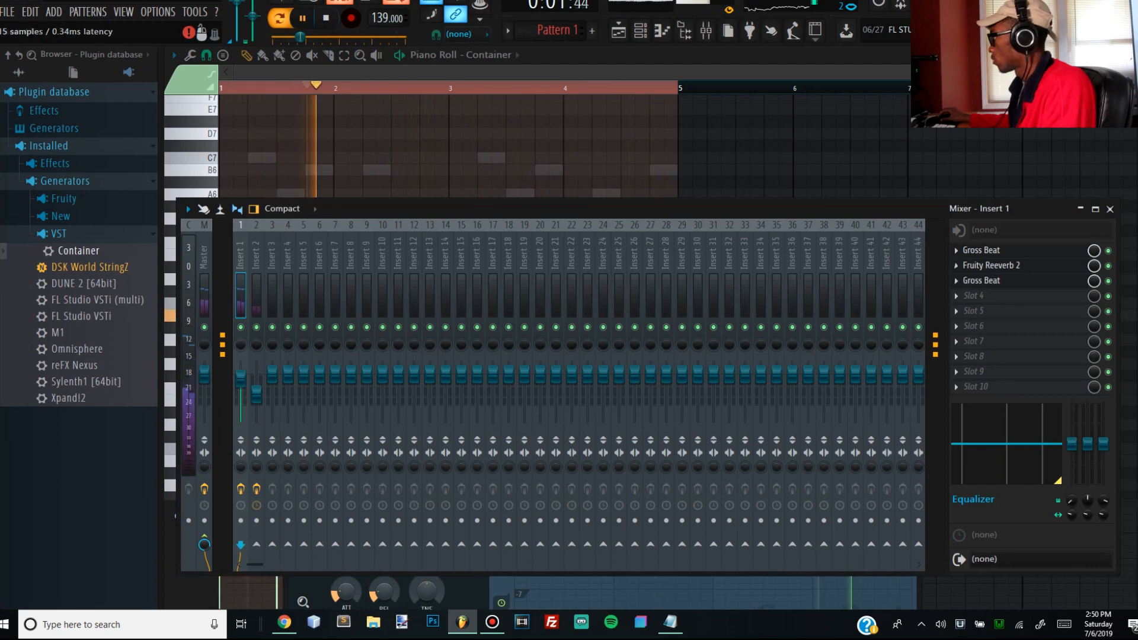
Move Fruity Reeverb 2 below the second Gross Beat on Insert 1 and lower its wet level
scroll(992, 266, down, 1)
click(982, 266)
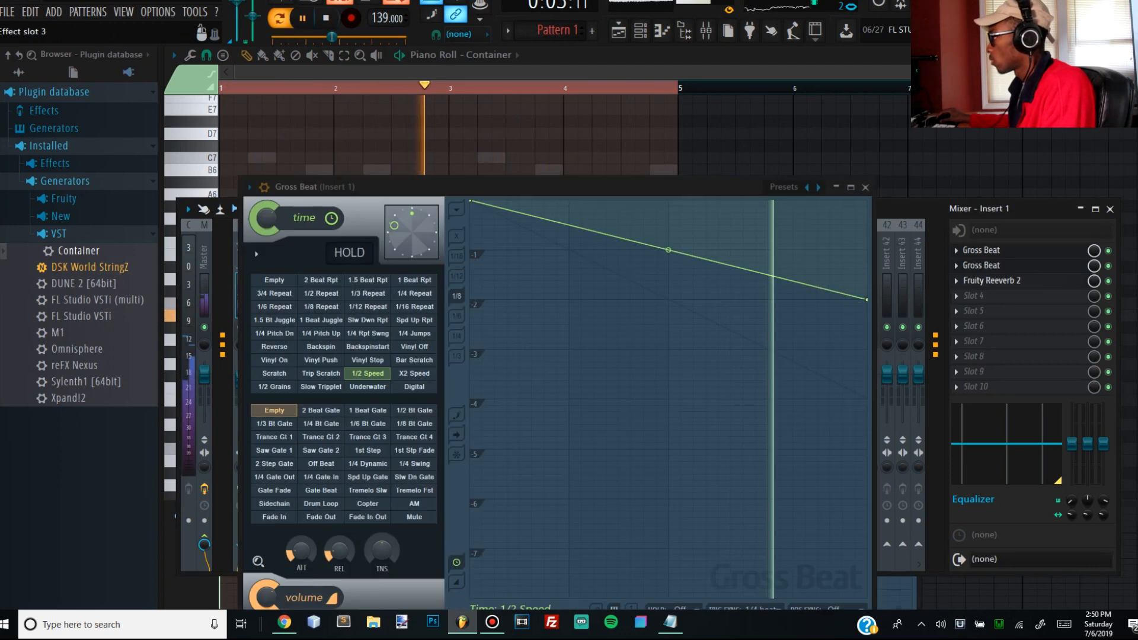
click(991, 281)
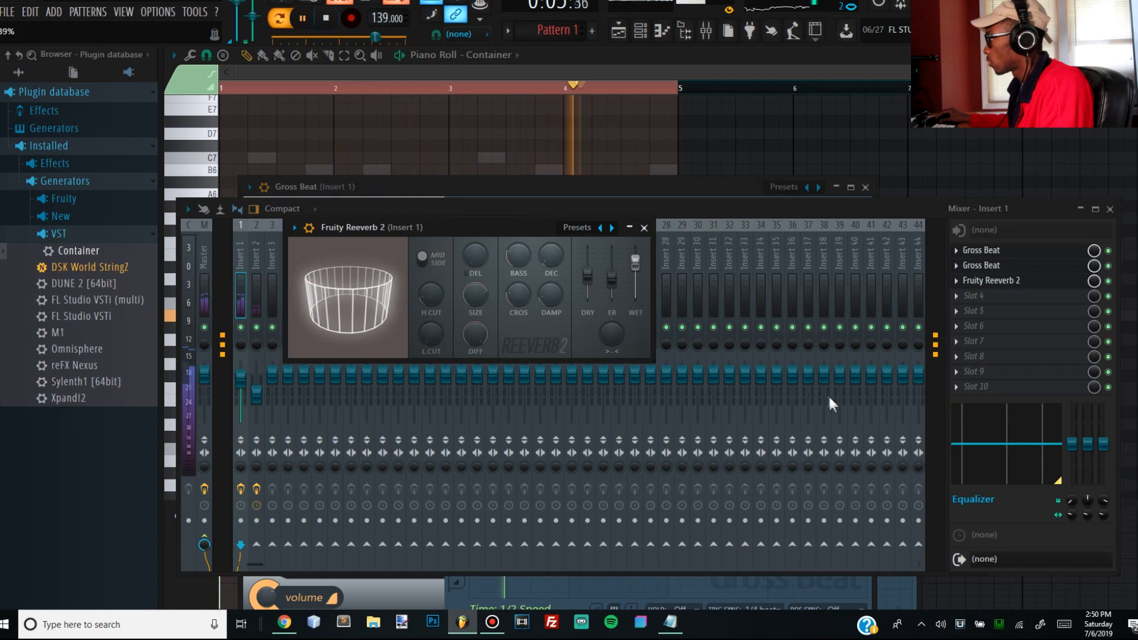
drag(636, 262, 635, 265)
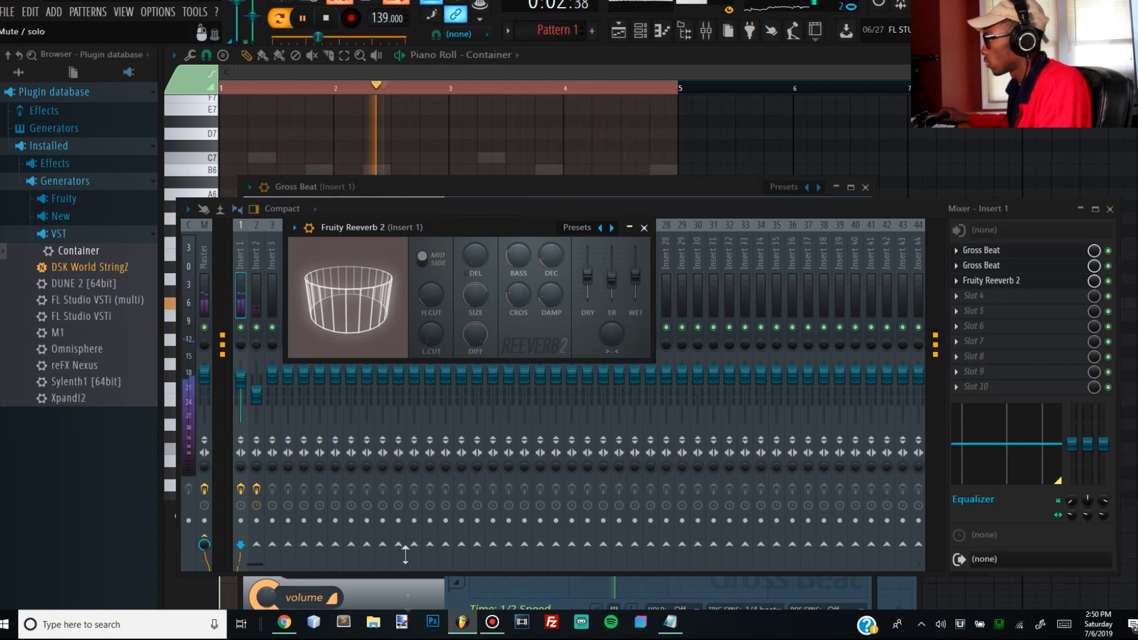
Raise Insert 2's volume slightly and add Fruity Reeverb 2 to its second slot, listening to the result
mouse_move(257, 395)
mouse_down()
mouse_move(256, 364)
mouse_move(256, 384)
mouse_up()
click(972, 265)
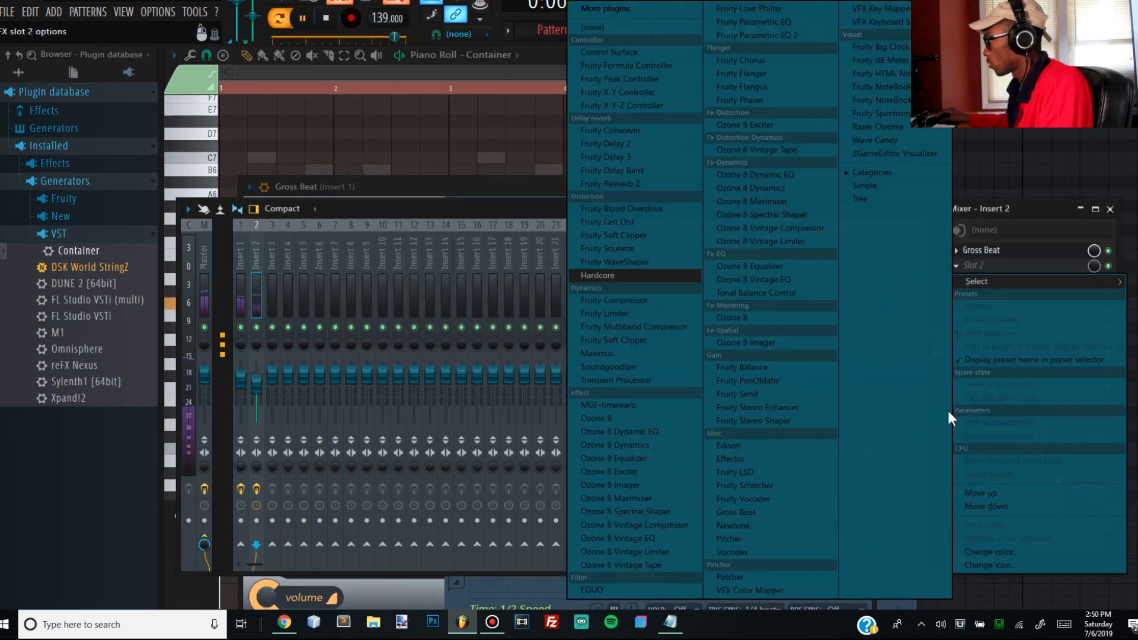
click(611, 184)
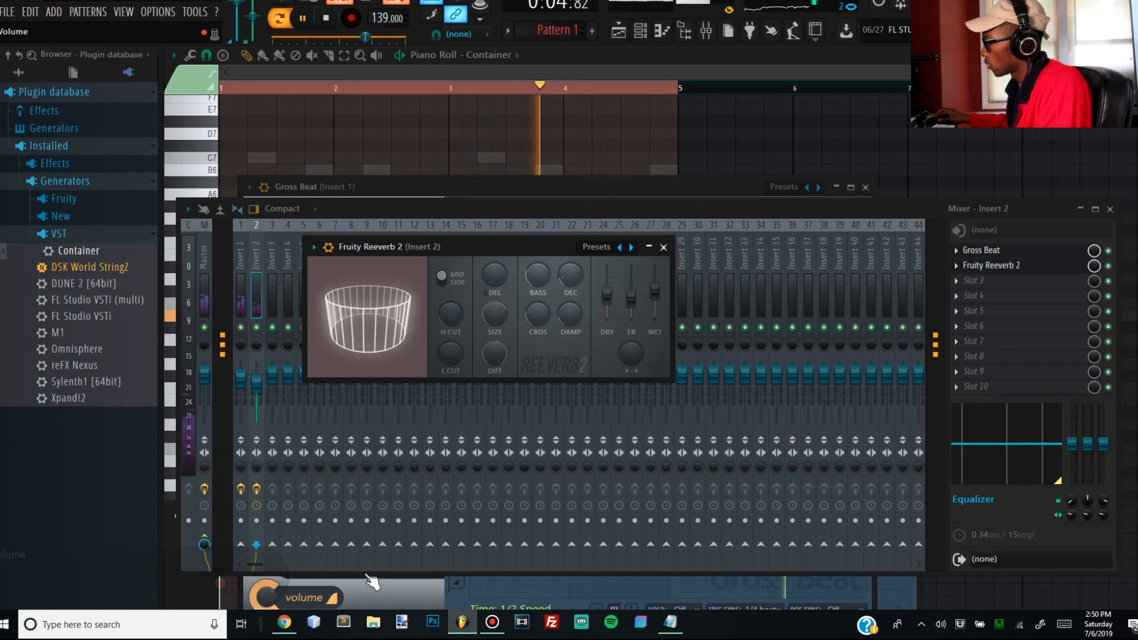
click(241, 303)
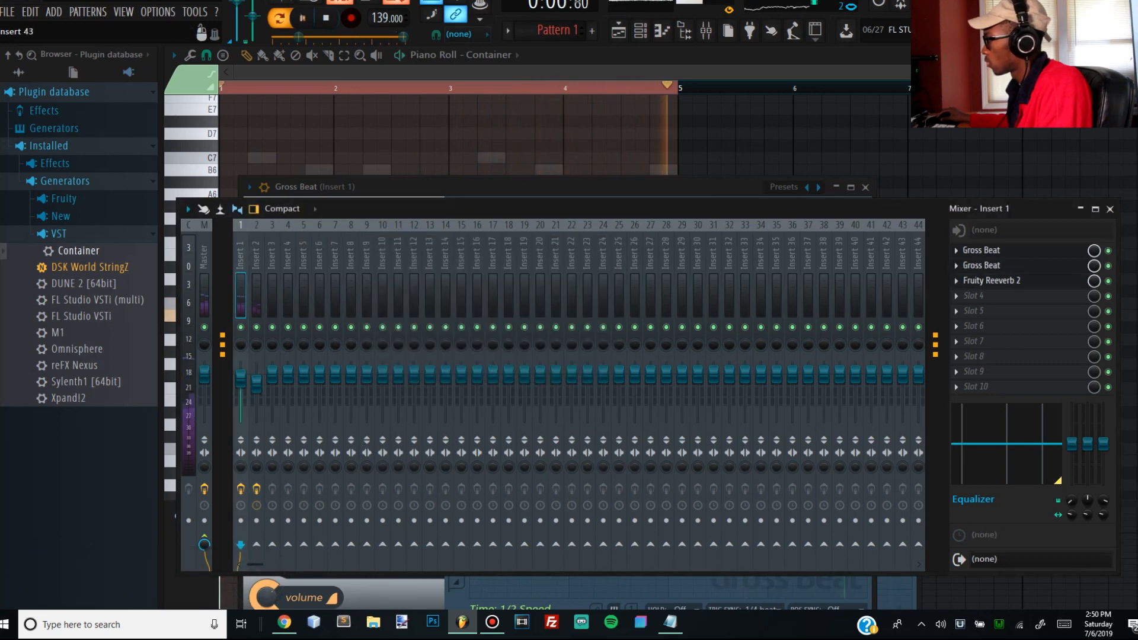
key(space)
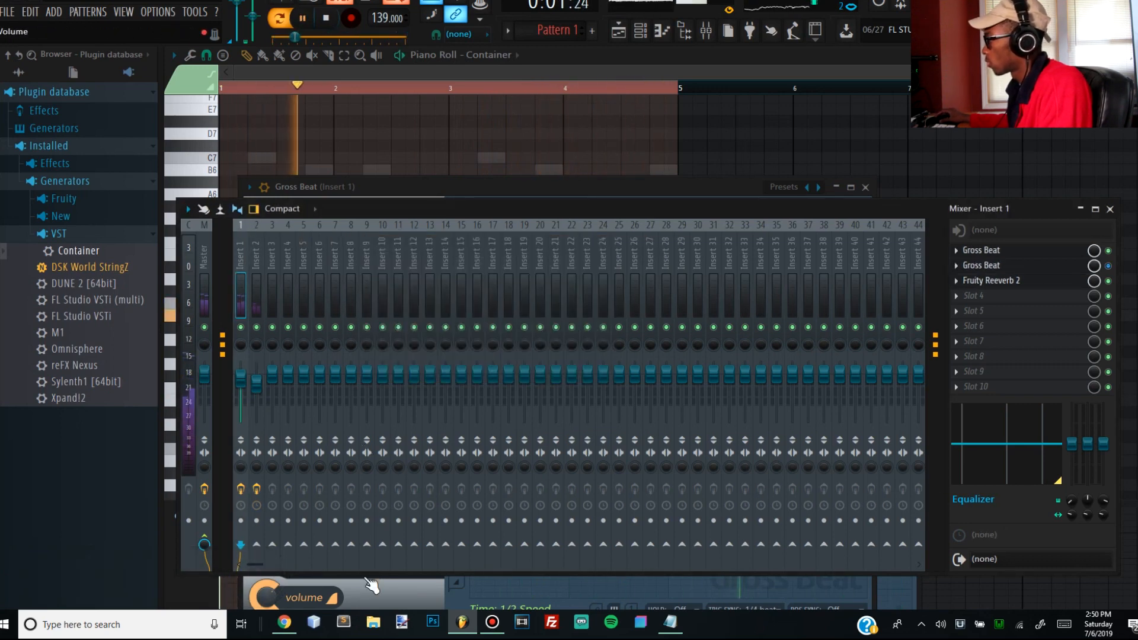
click(742, 114)
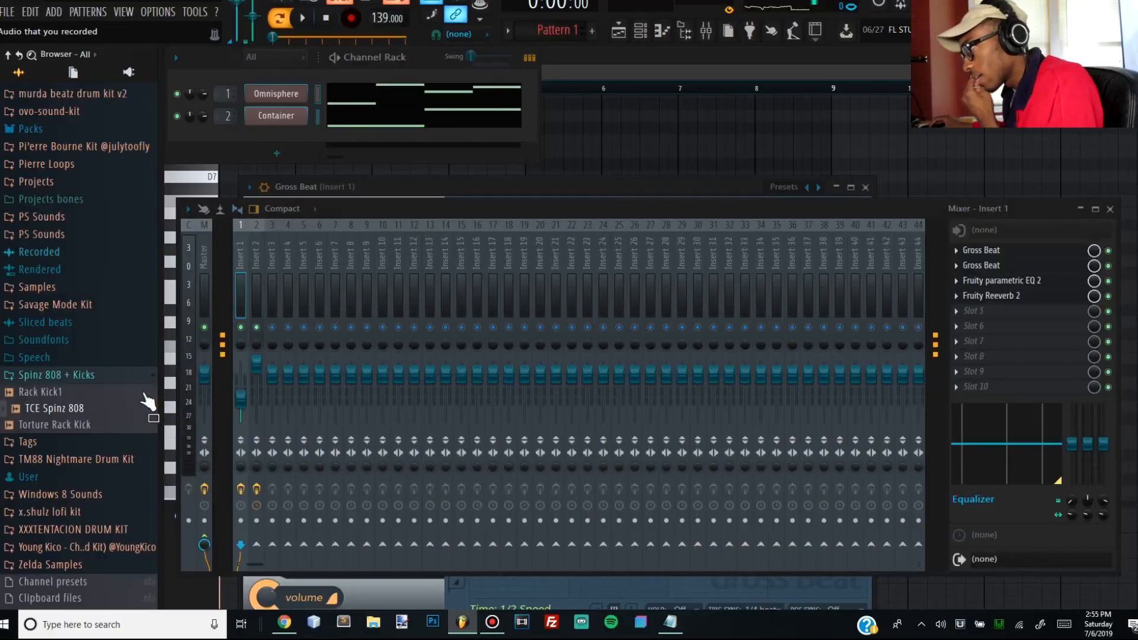
Open the Closed hats folder of the Dark Trap drum kit in the sample browser
scroll(148, 397, up, 5)
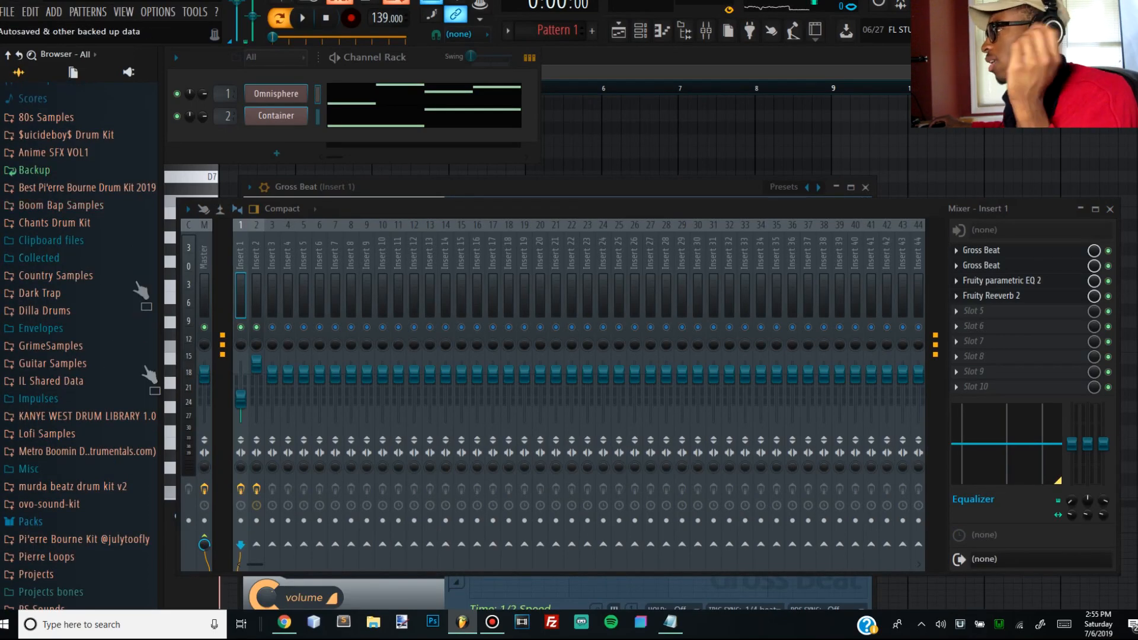
scroll(83, 386, up, 5)
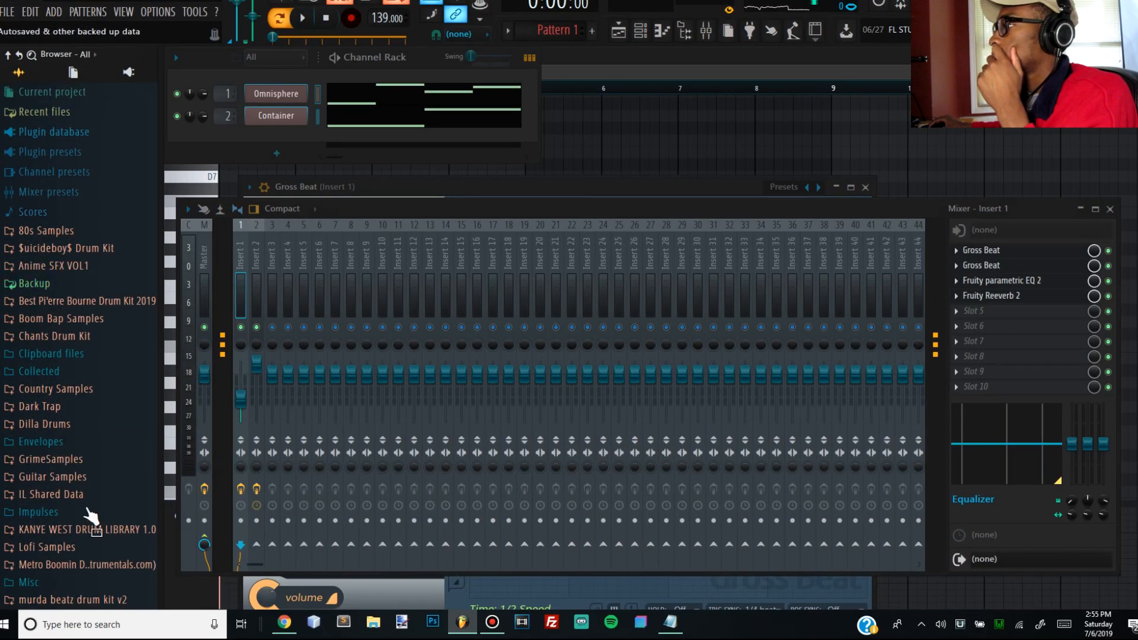
click(58, 407)
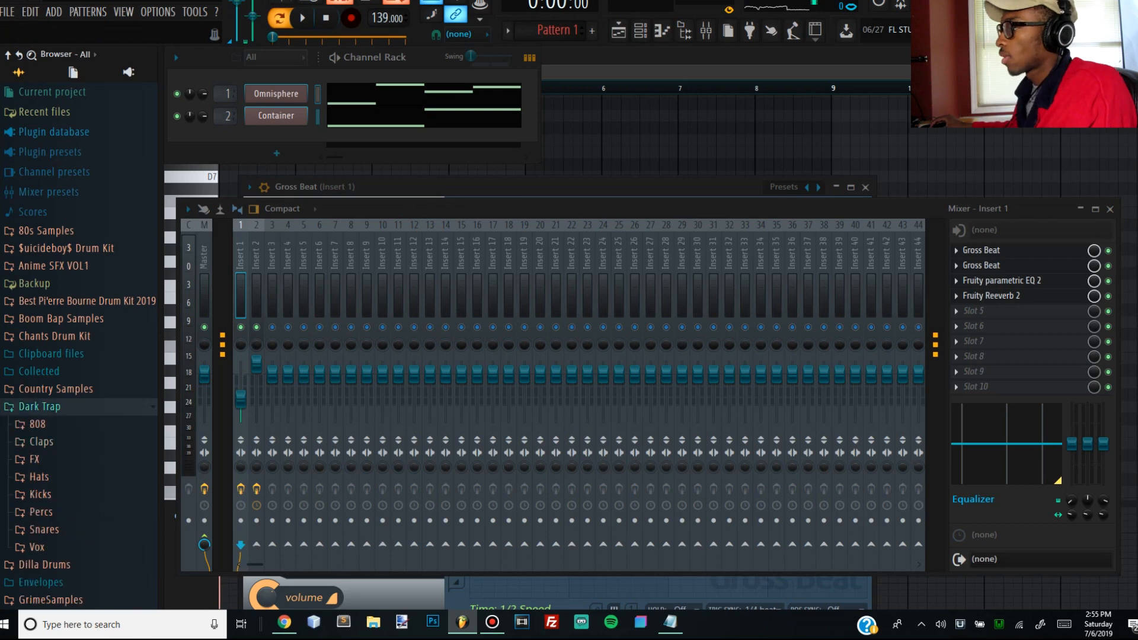
click(41, 477)
click(53, 513)
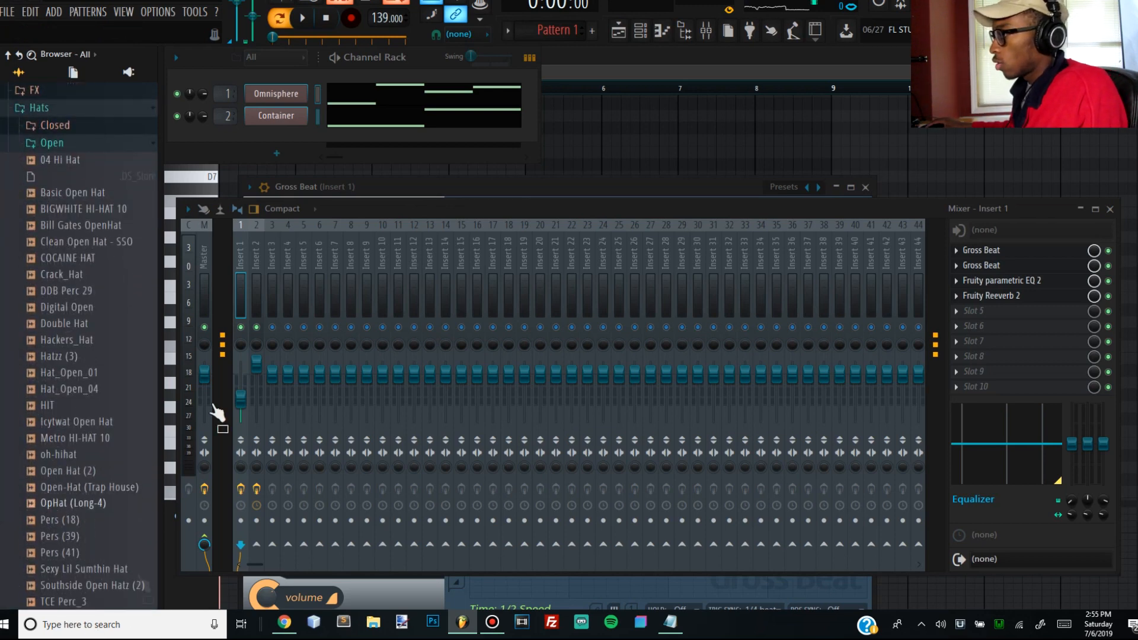
click(94, 125)
Audition the closed hi-hat samples in the Dark Trap kit, including Down Hat and HiHat (Bout It - LE$ x Roddy)
click(64, 206)
click(64, 222)
click(64, 288)
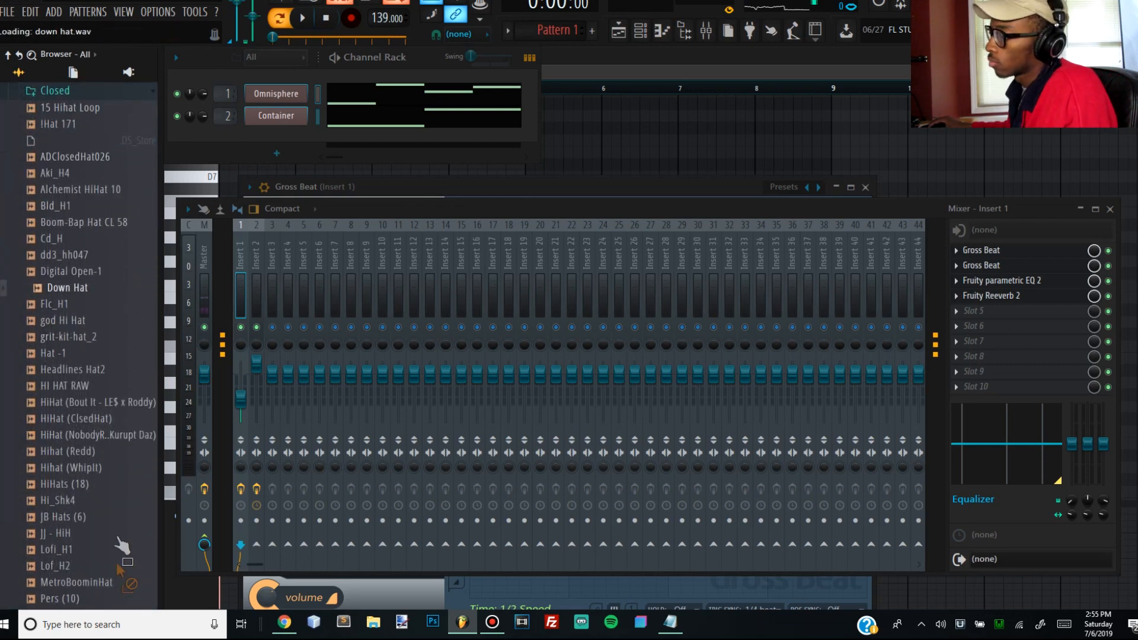
click(77, 434)
click(77, 467)
click(78, 434)
click(74, 451)
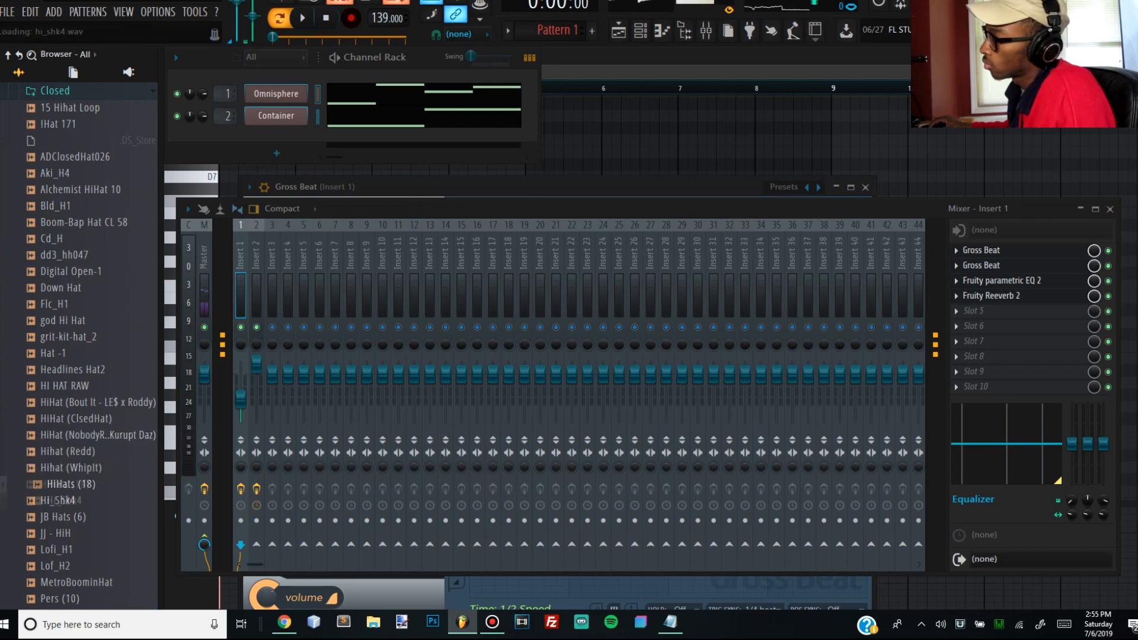
click(63, 517)
scroll(77, 510, down, 2)
scroll(82, 286, up, 3)
click(77, 255)
key(Down)
key(Down)
key(Down)
key(Down)
key(Down)
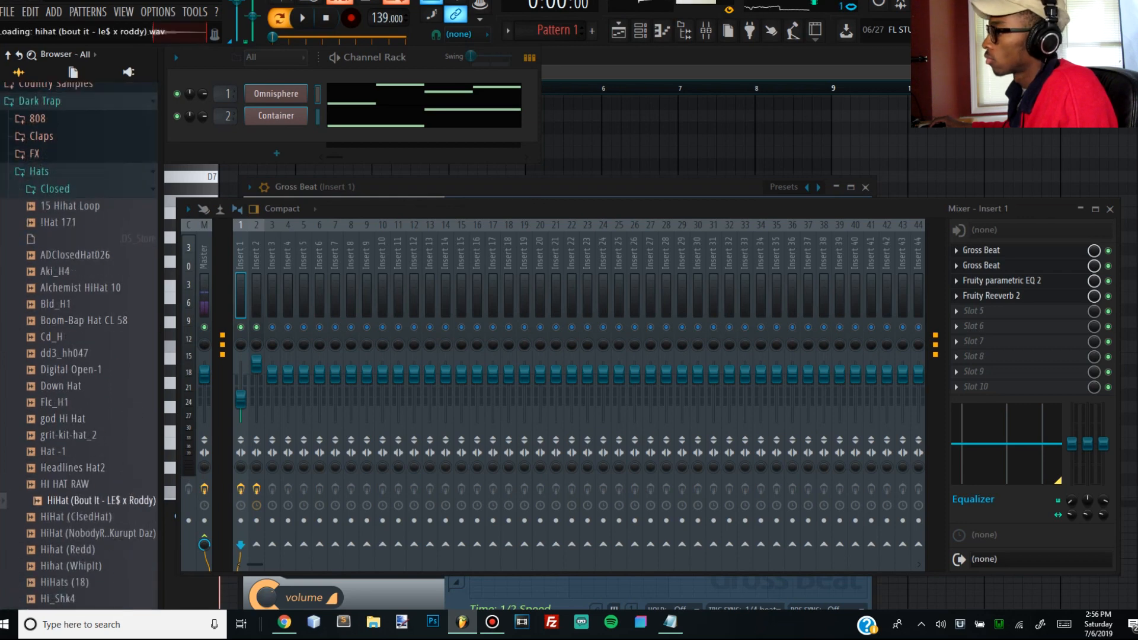
Add HiHat (ClsedHat) as a new channel, fill every second step with it and play the pattern
drag(83, 517, 299, 155)
right_click(276, 139)
click(731, 289)
key(space)
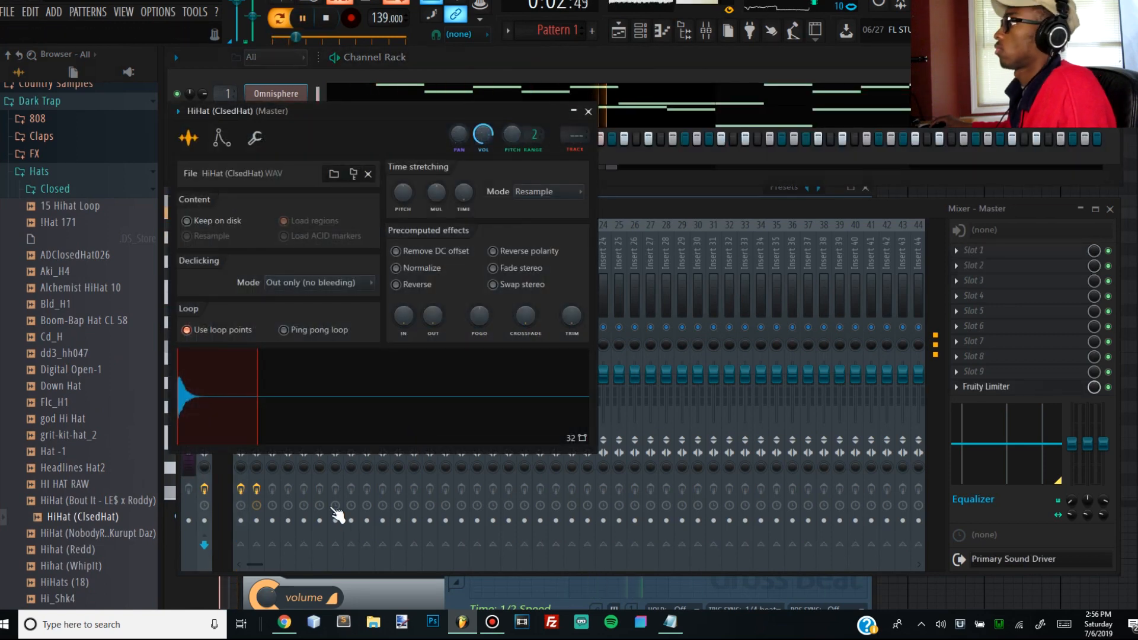
click(881, 113)
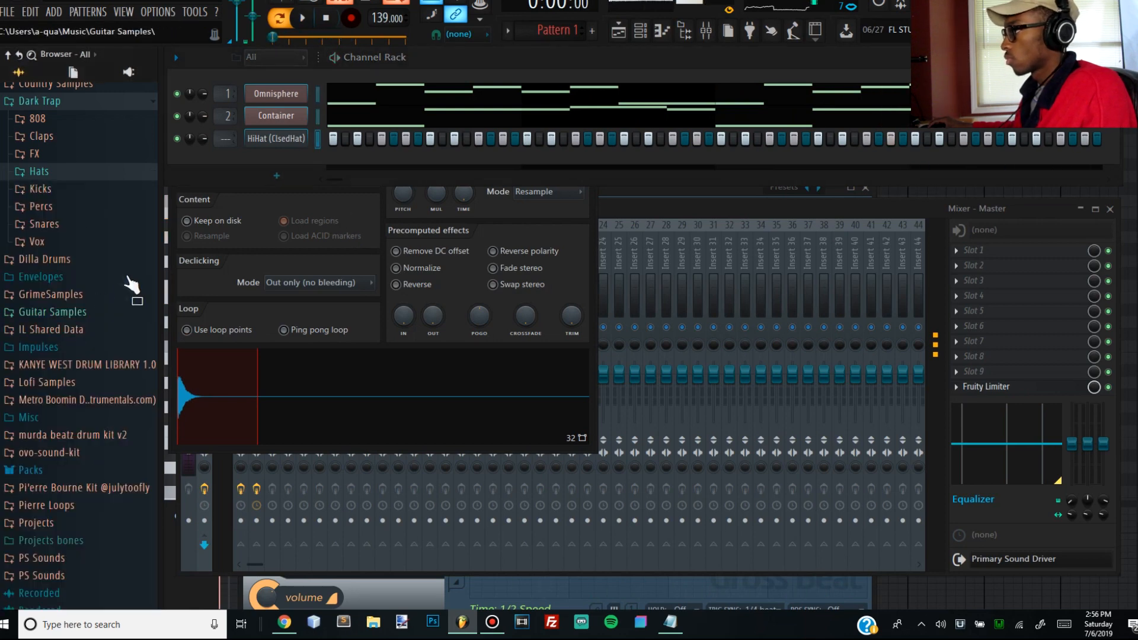
Add Black Mans Dream Snare from the Dark Trap Snares folder as a channel with a four-bar hit pattern and play it
click(83, 224)
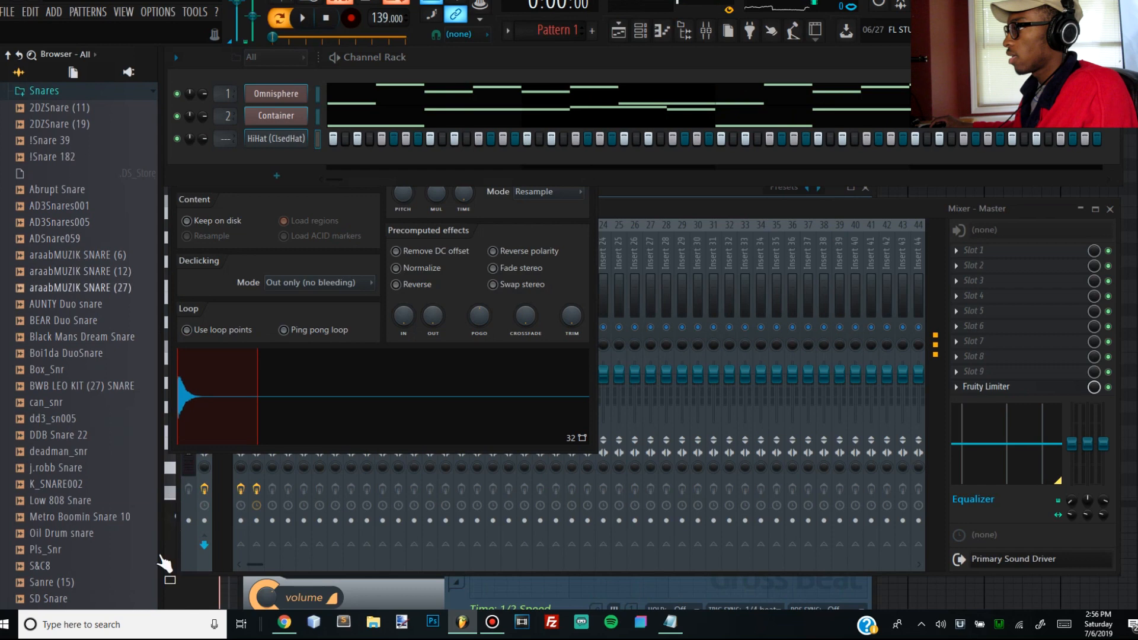
drag(425, 241, 422, 237)
key(space)
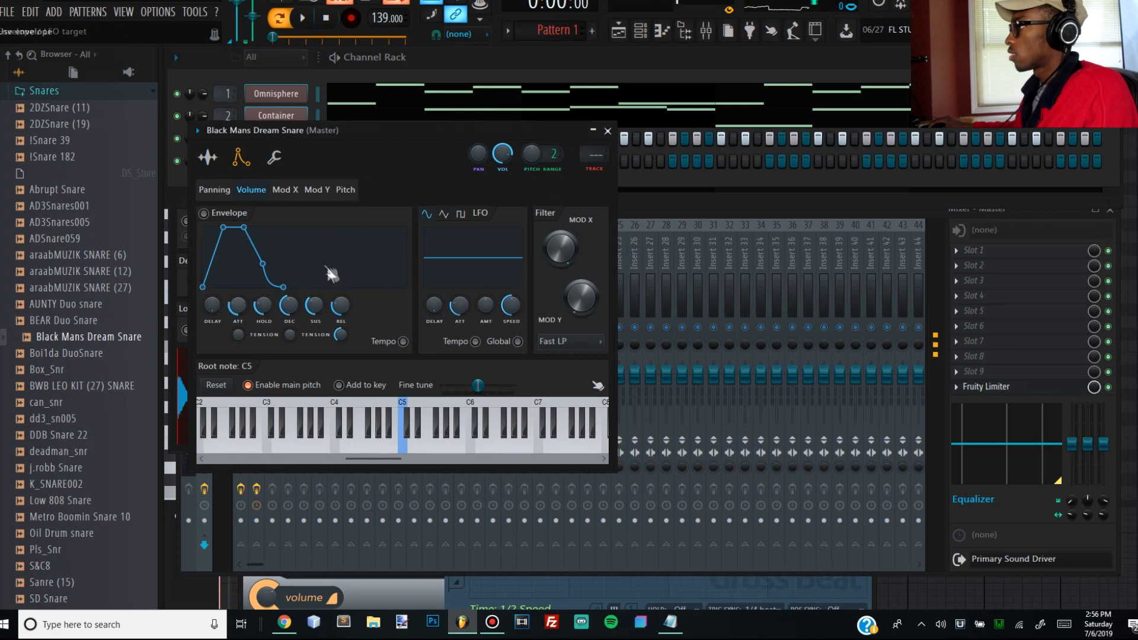
click(832, 108)
key(space)
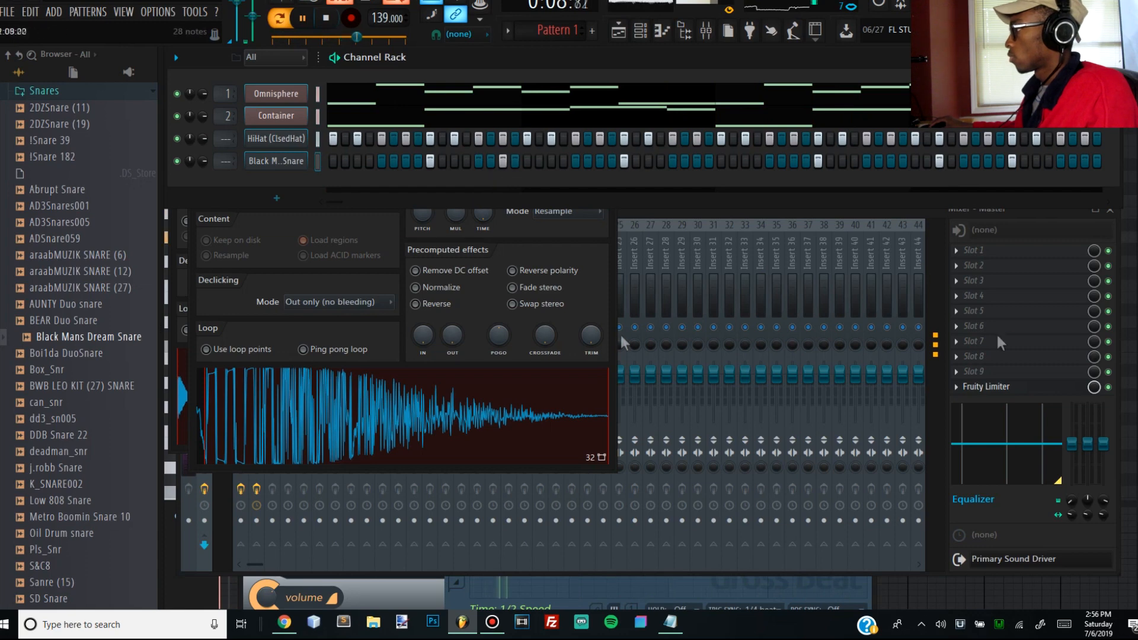
Duplicate the four-bar snare pattern into bars 5 to 8 in the piano roll and return to the channel rack
drag(334, 201, 1094, 201)
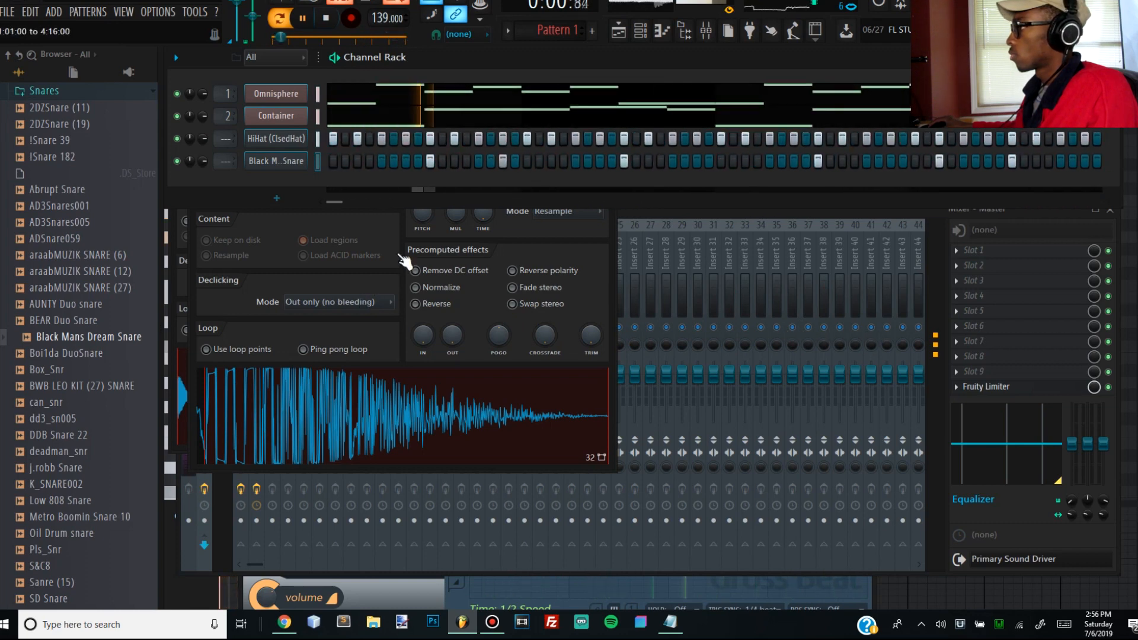
right_click(301, 160)
scroll(851, 541, down, 6)
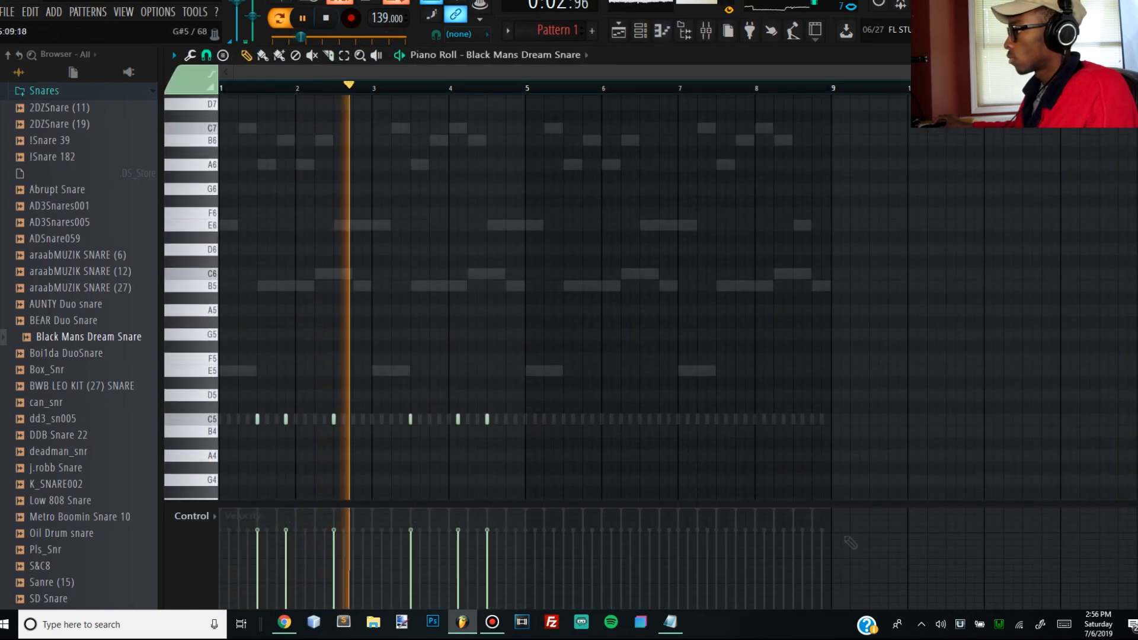
drag(560, 409, 218, 226)
key(ctrl+b)
key(shift+Left)
ctrl+click(797, 472)
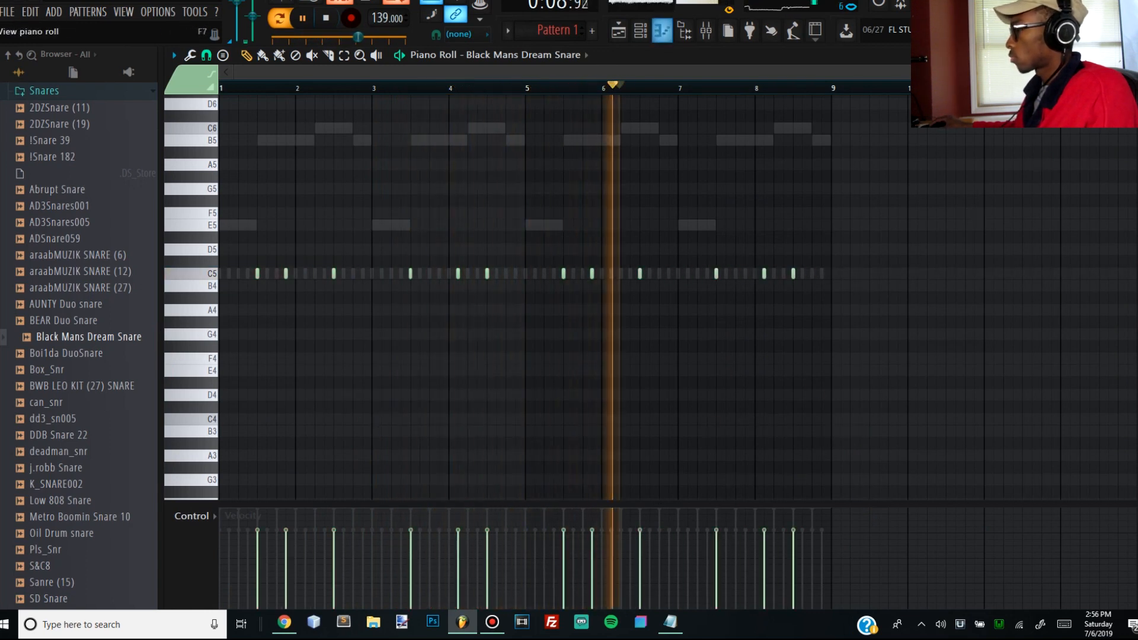
key(F6)
Stop playback and audition samples in the Dark Trap Kicks folder, from Alchemist Kick 8 down to TCE Reg Kick_5
scroll(94, 373, up, 4)
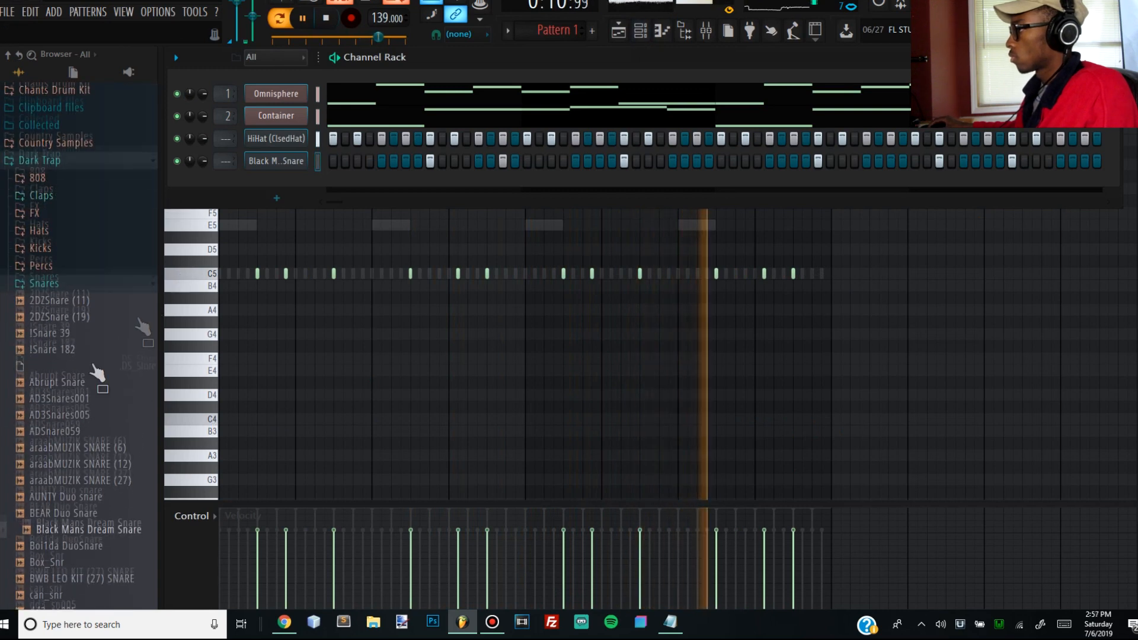
click(60, 287)
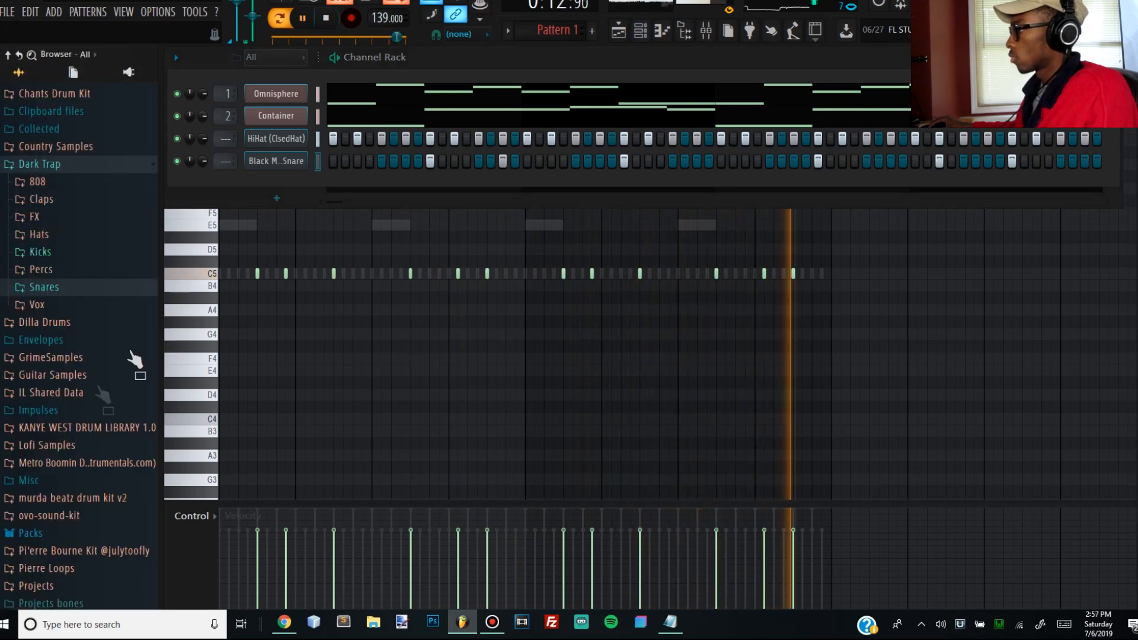
key(space)
click(59, 252)
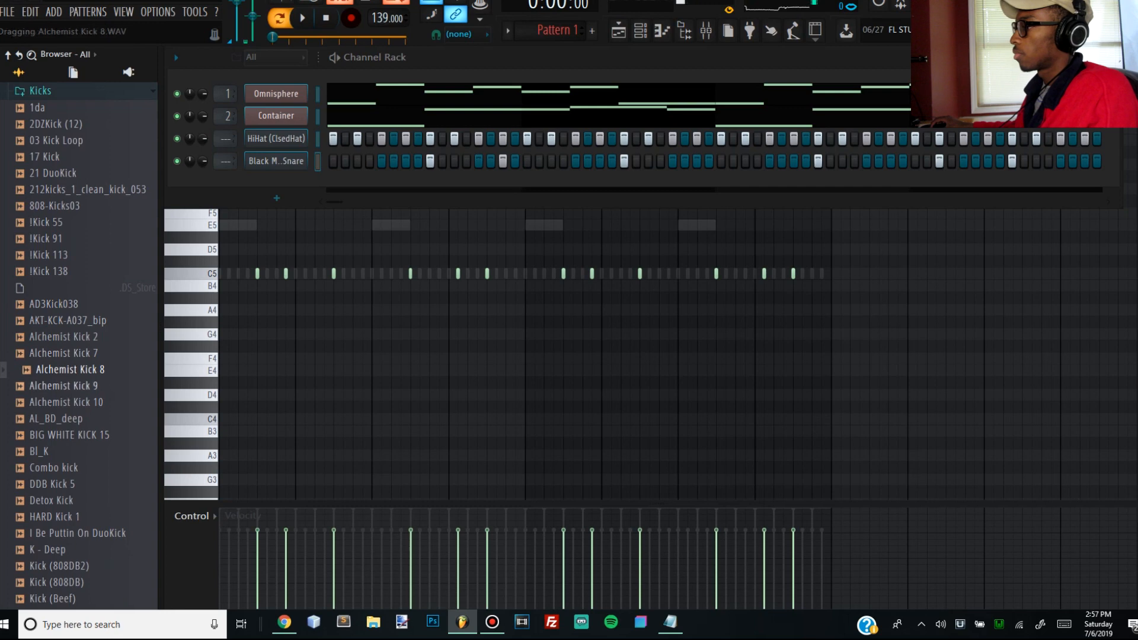
click(73, 73)
click(18, 73)
scroll(122, 318, down, 10)
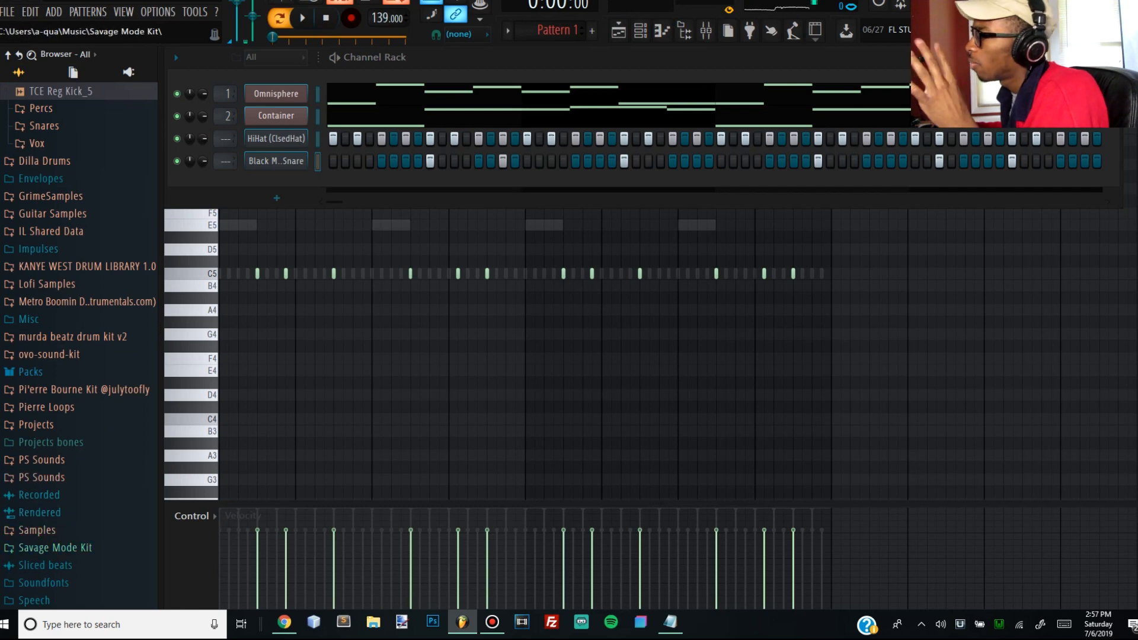
Load TM-88 808s [Spazz] from the TM88 Nightmare Drum Kit as a new channel and open its piano roll
scroll(121, 454, down, 8)
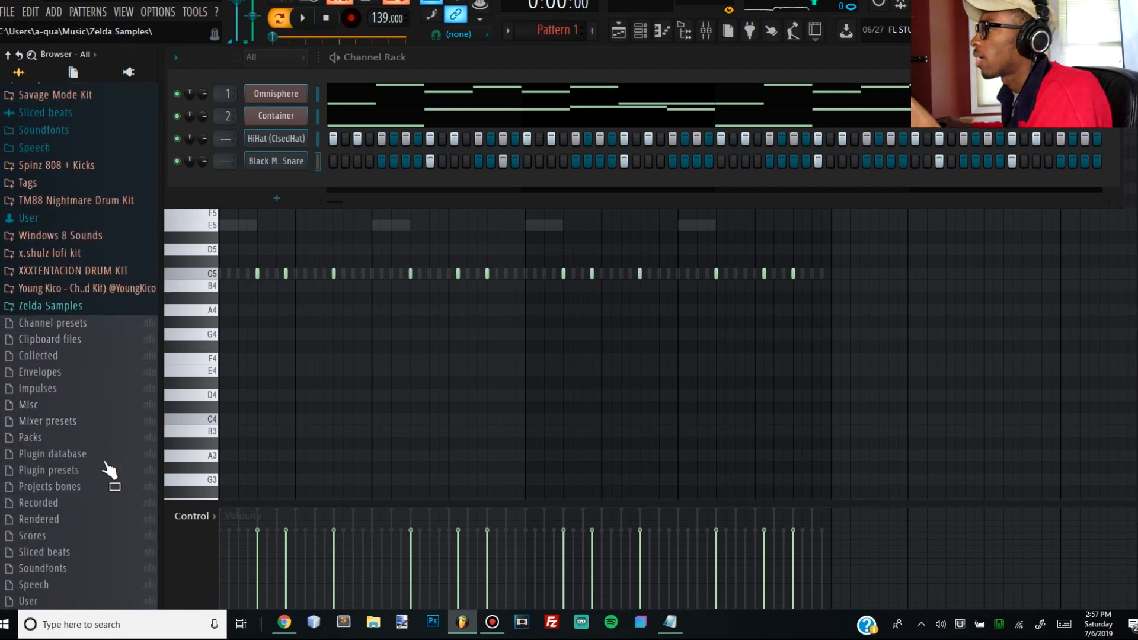
click(123, 201)
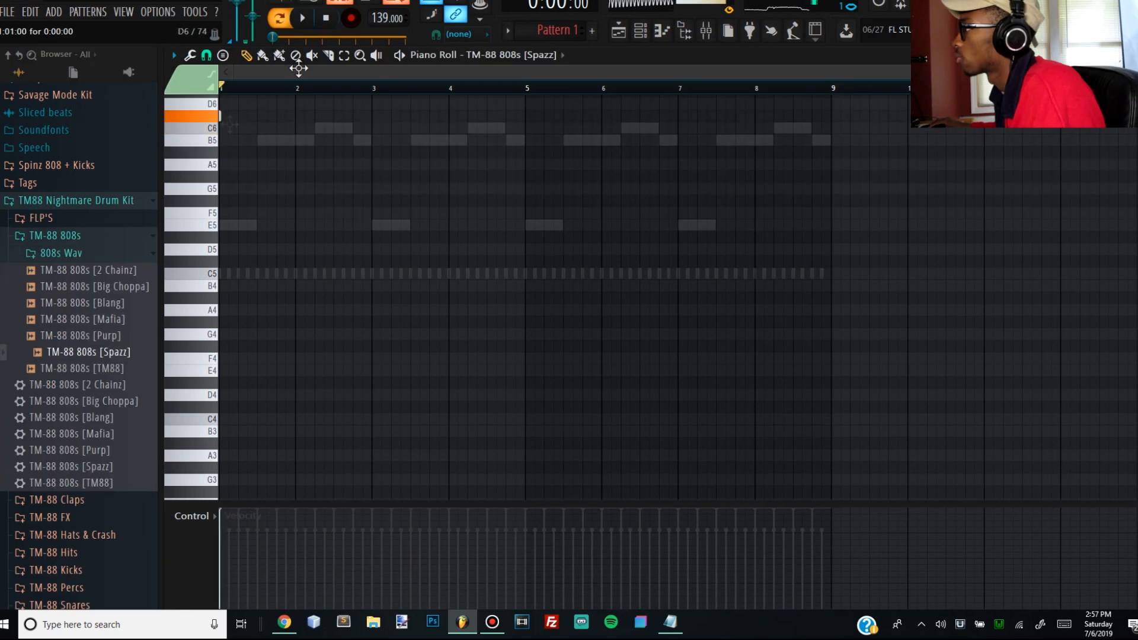
scroll(333, 497, up, 10)
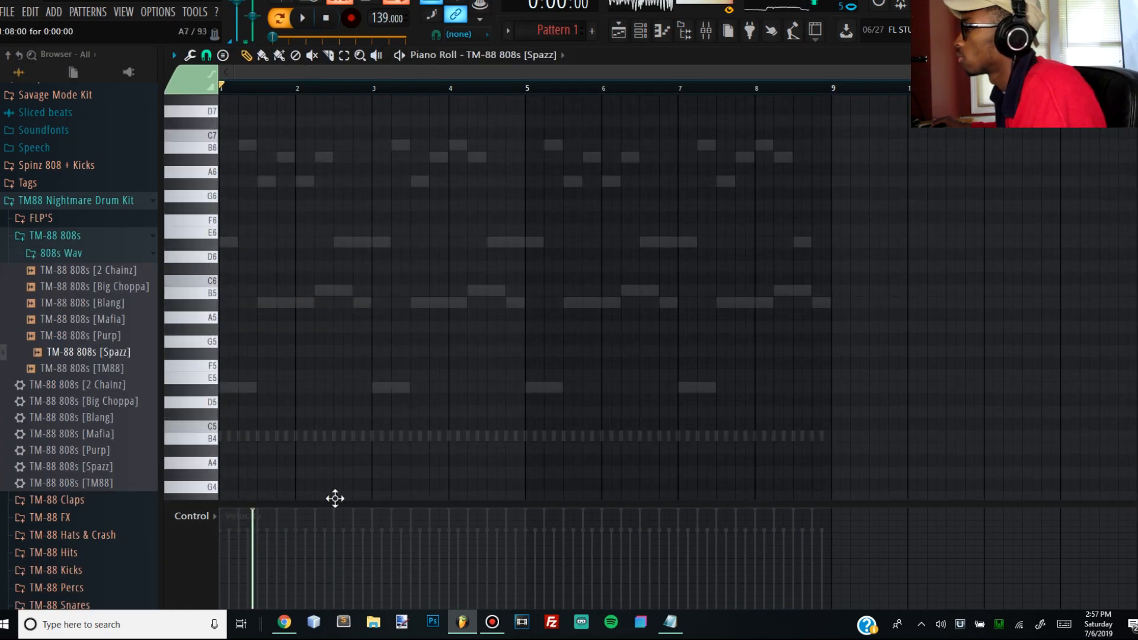
Find the 808's opening note by testing B6, A6 and E6 against the melody, settling on E6 at the start of bar 1
key(space)
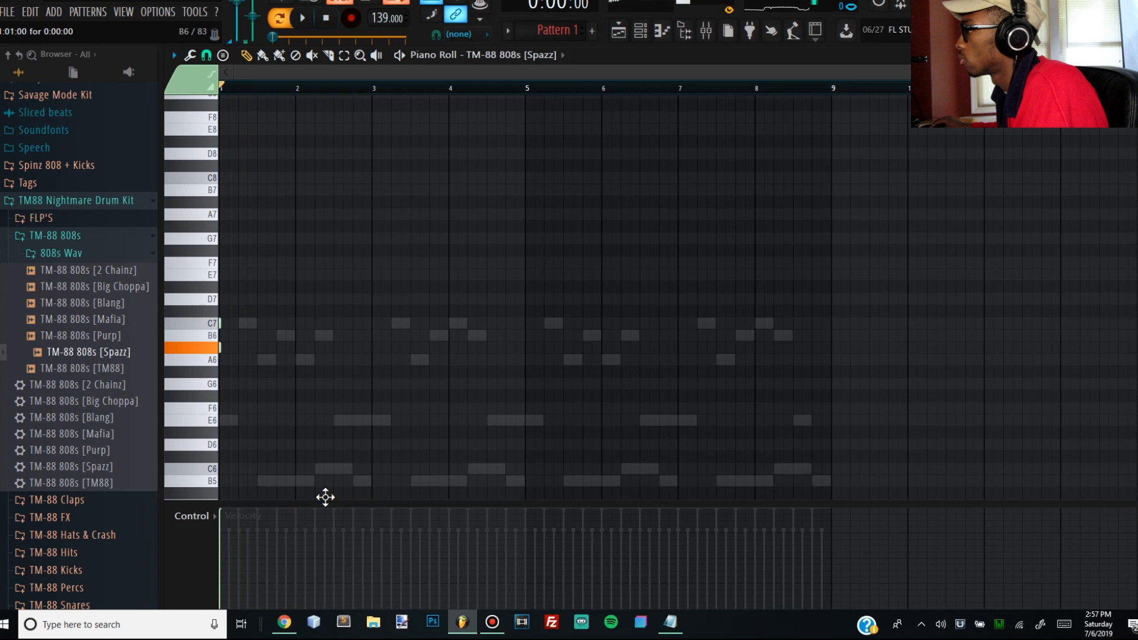
key(space)
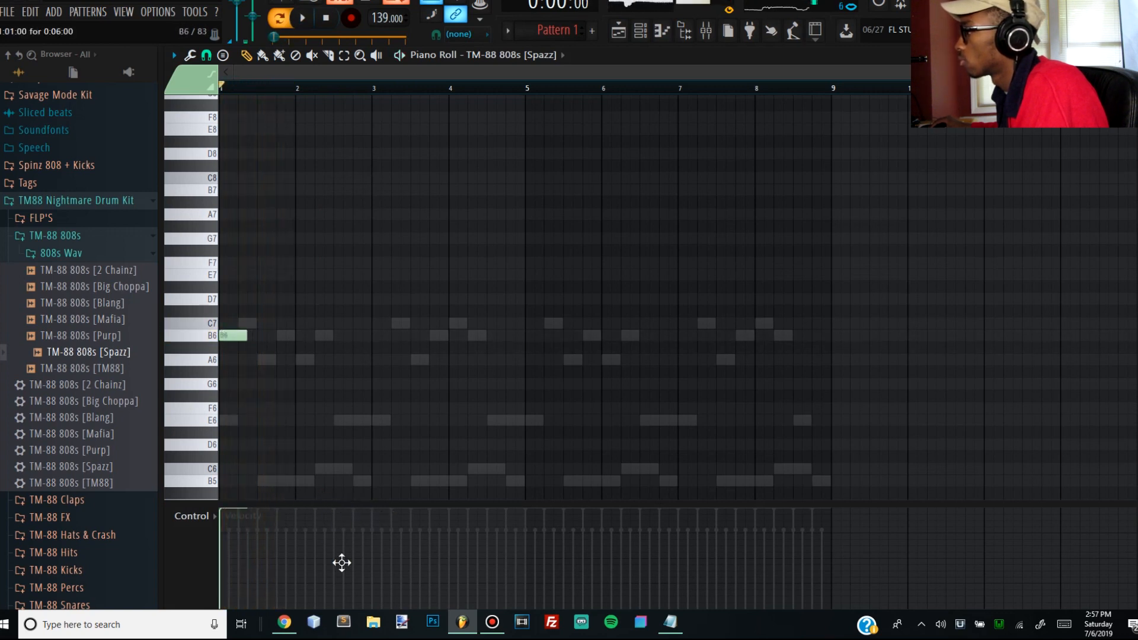
key(space)
click(237, 420)
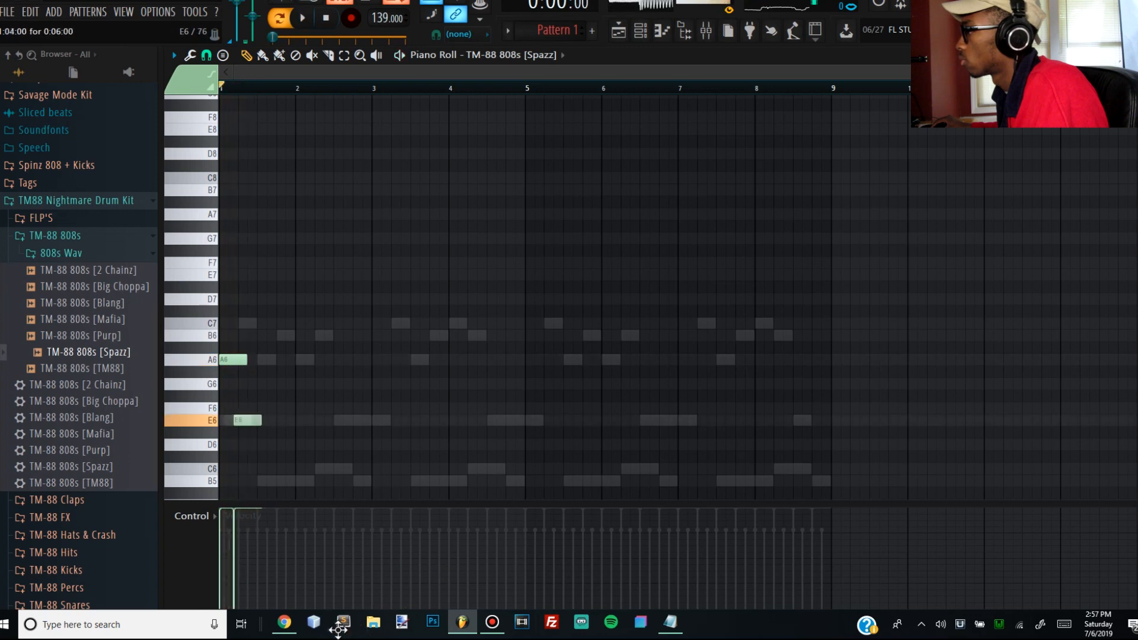
key(space)
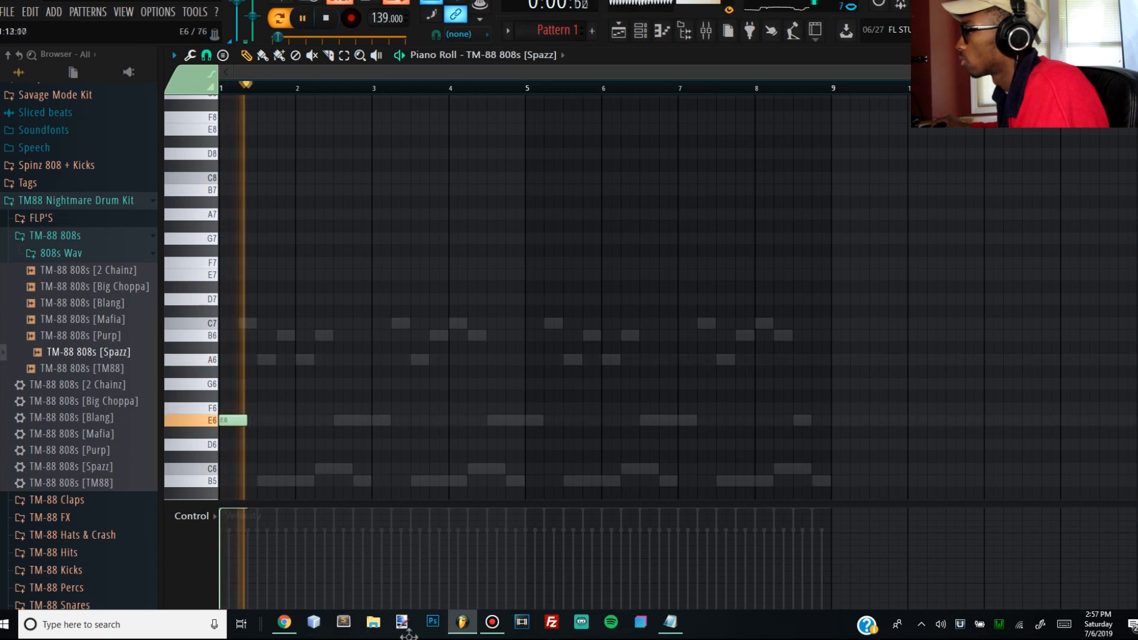
Shorten the opening E6 808 note and add further E6 notes in the middle of bar 1 and at the start of bar 2
key(space)
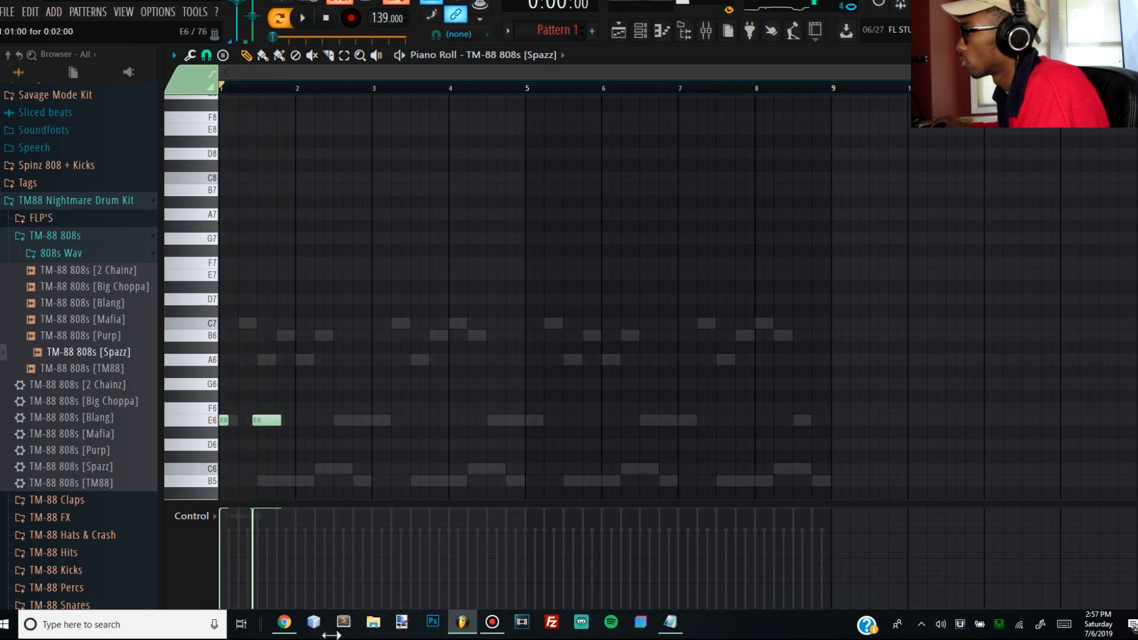
key(space)
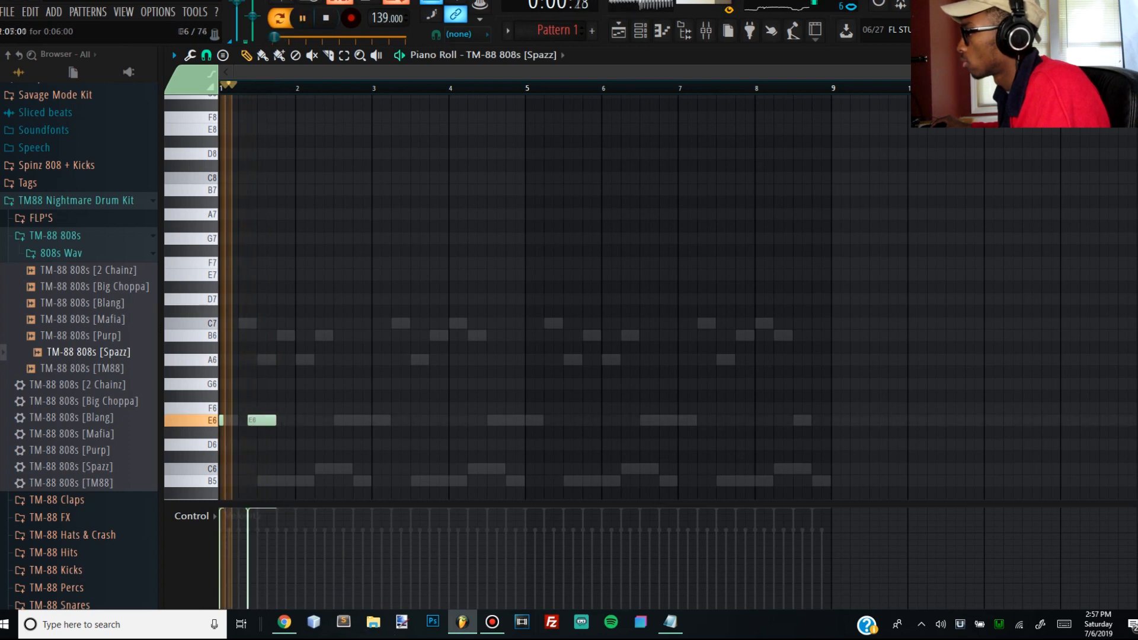
key(space)
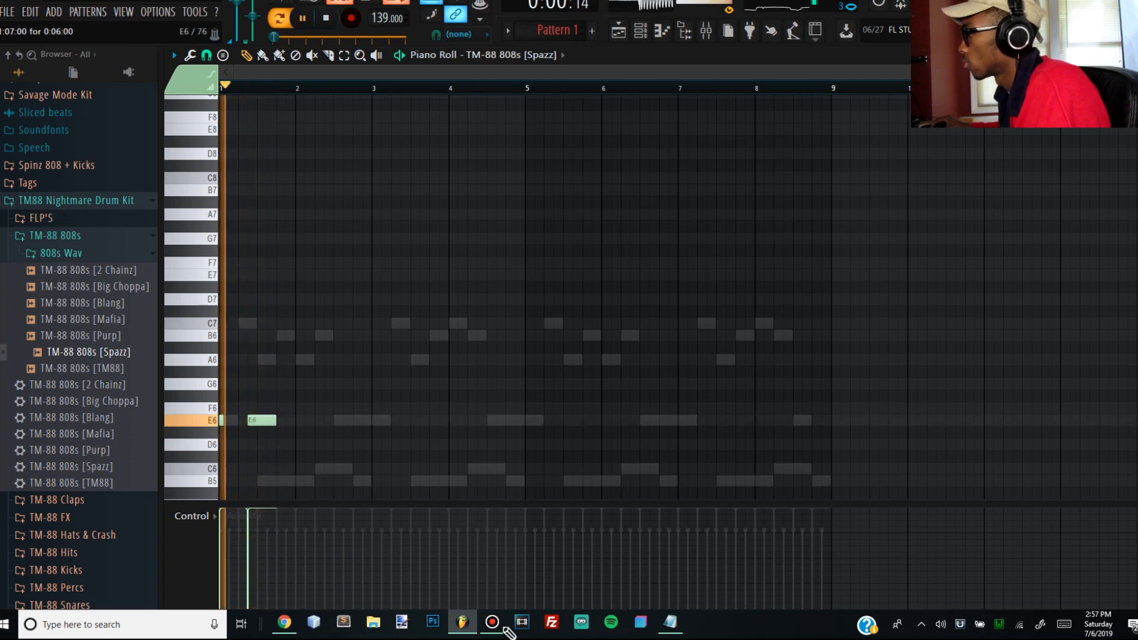
click(303, 422)
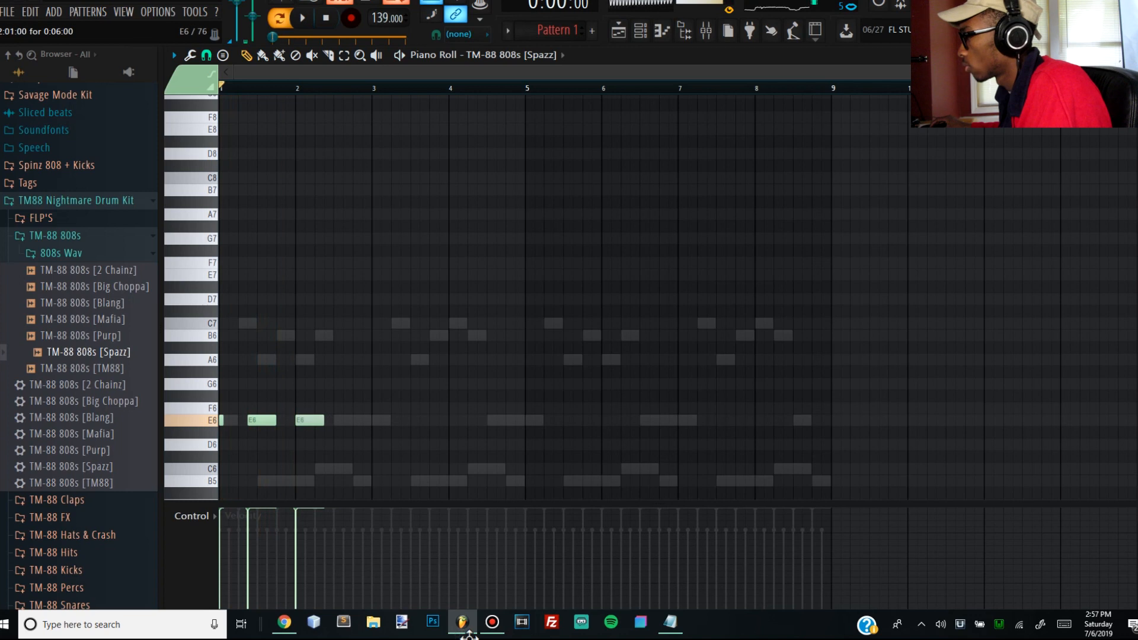
Build a two-bar 808 phrase by shortening and shifting the E6 notes within bar 1 and adding short A6 and B6 notes in bar 2
click(303, 336)
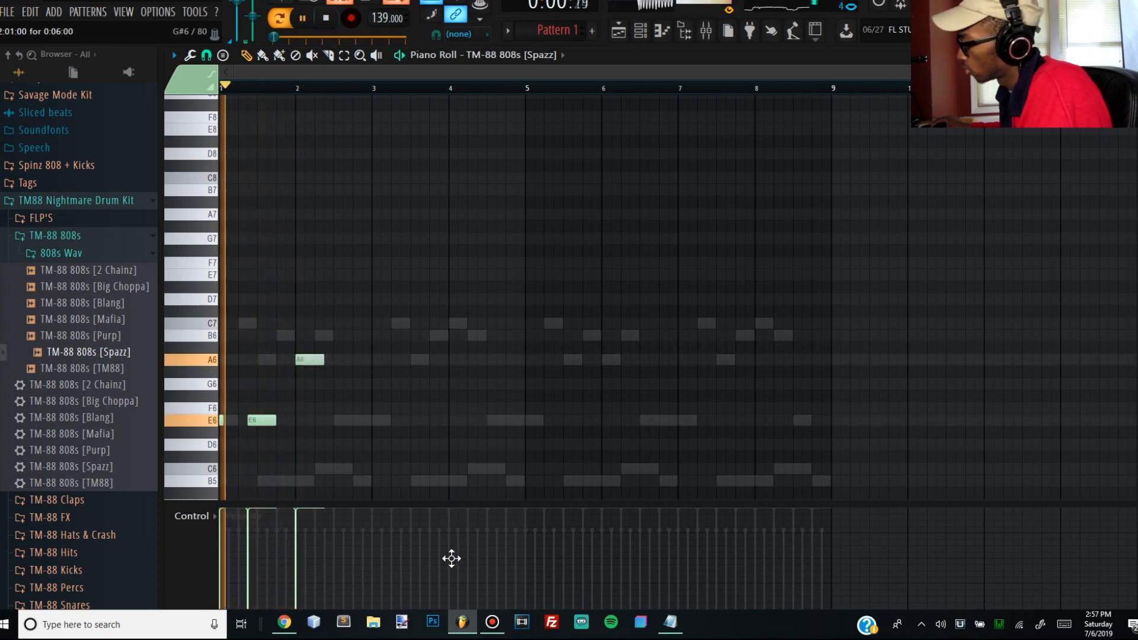
key(space)
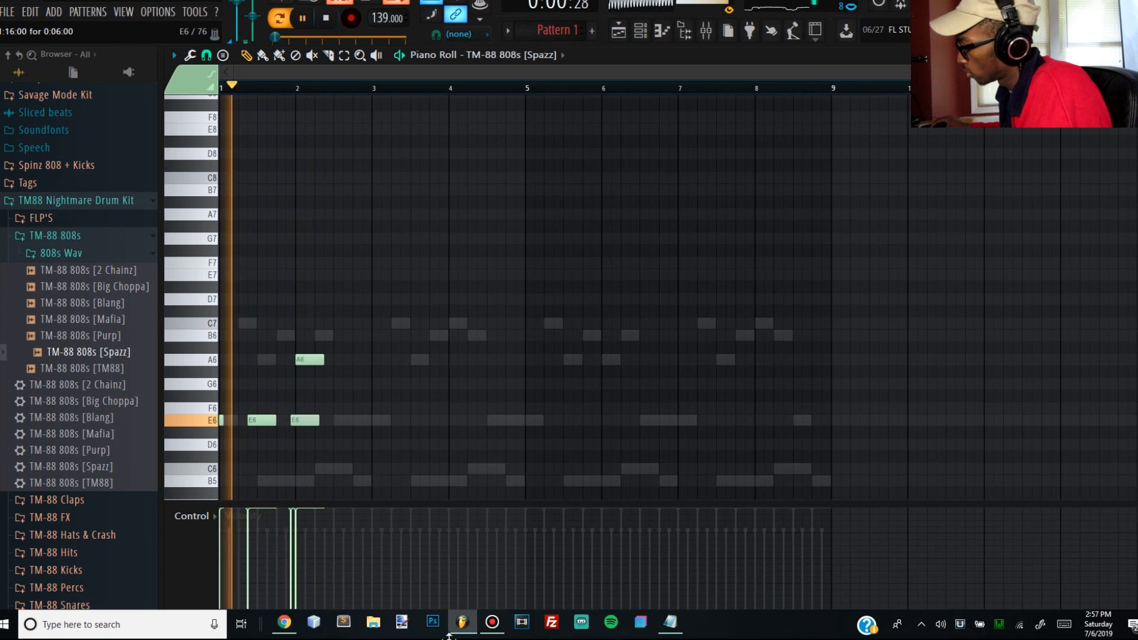
key(space)
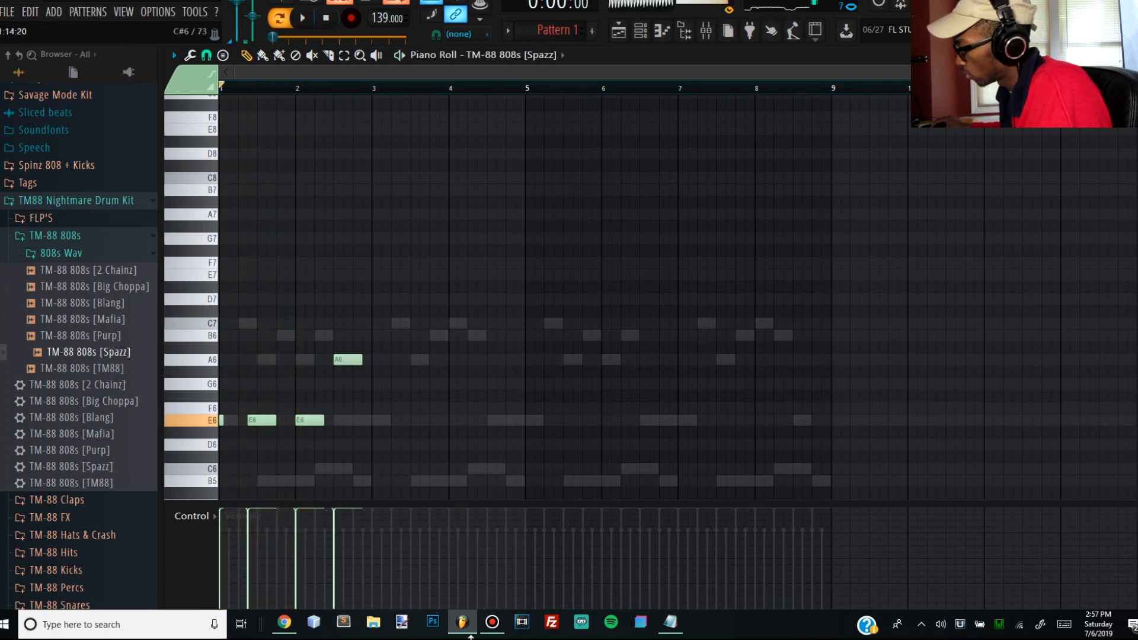
drag(303, 420, 261, 420)
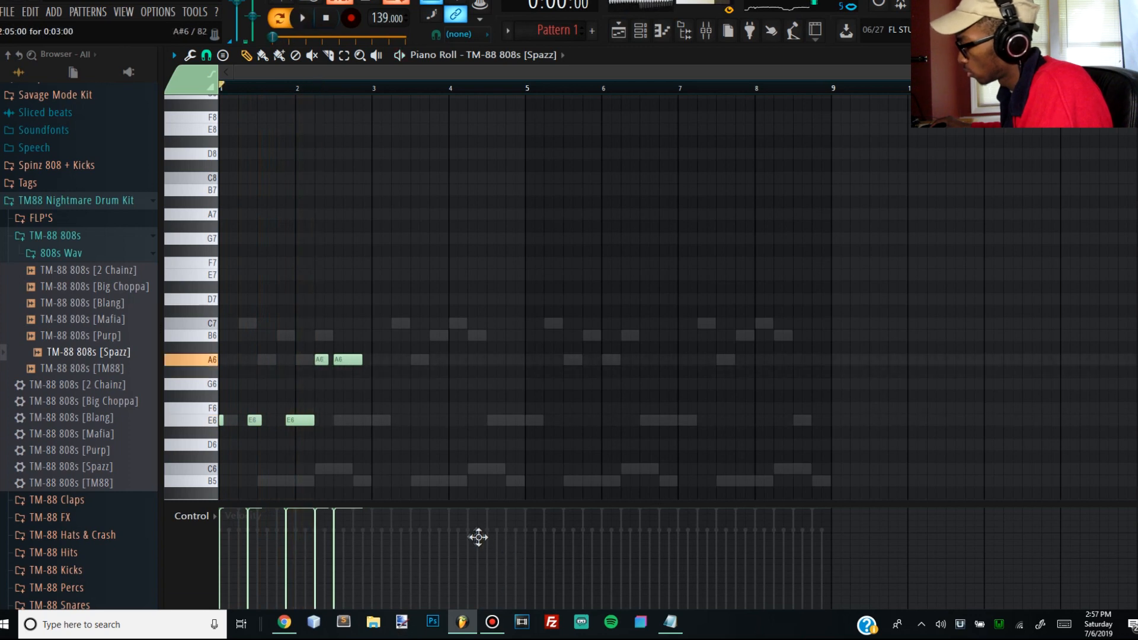
key(space)
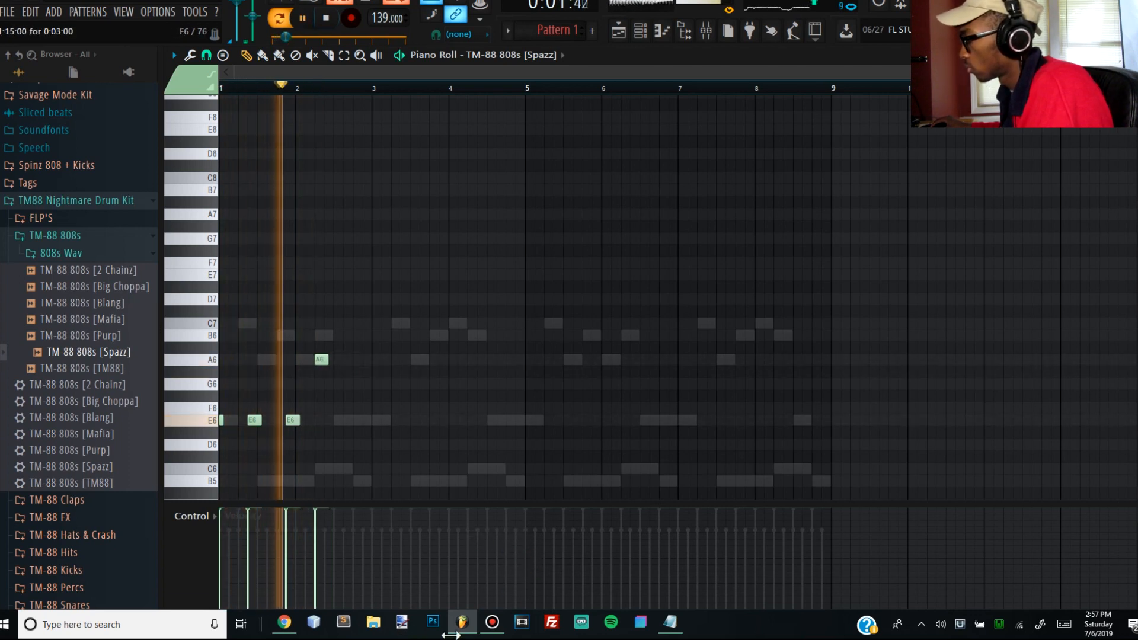
key(space)
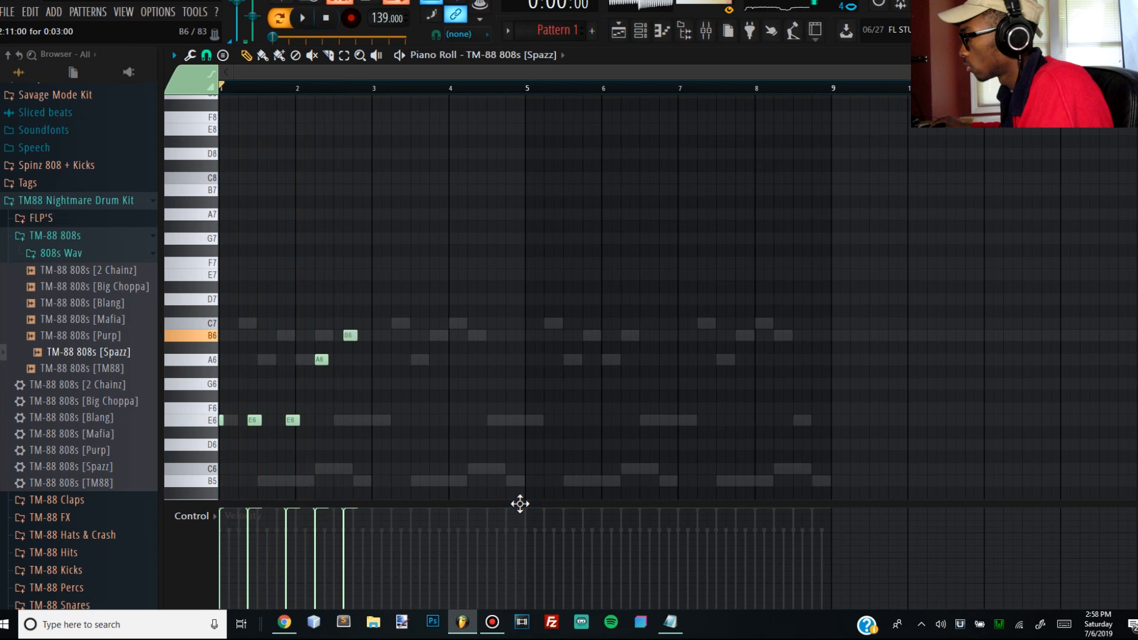
drag(355, 336, 351, 336)
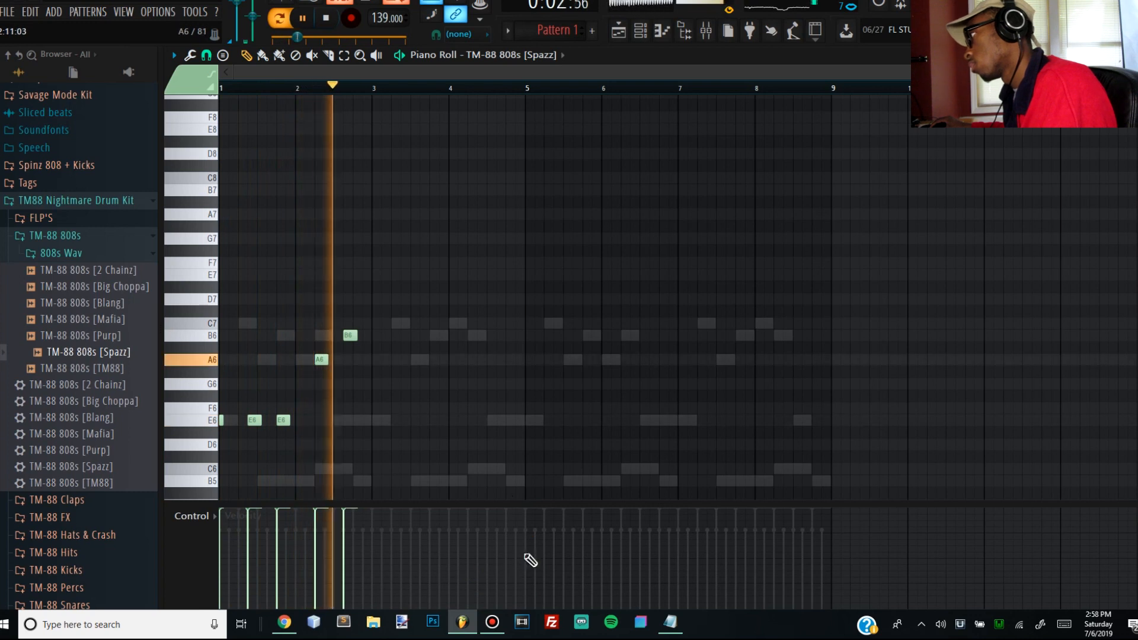
key(space)
Duplicate the two-bar 808 phrase into bars 3 and 4, transpose all its notes down one octave and play it
drag(222, 460, 390, 272)
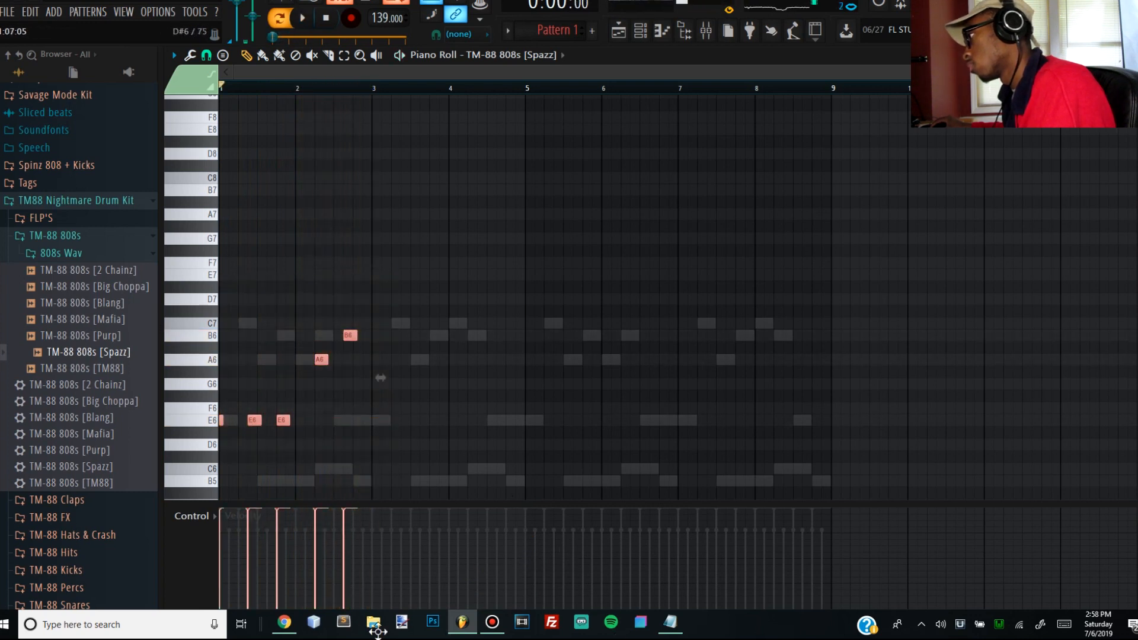
drag(583, 632, 613, 632)
key(ctrl+a)
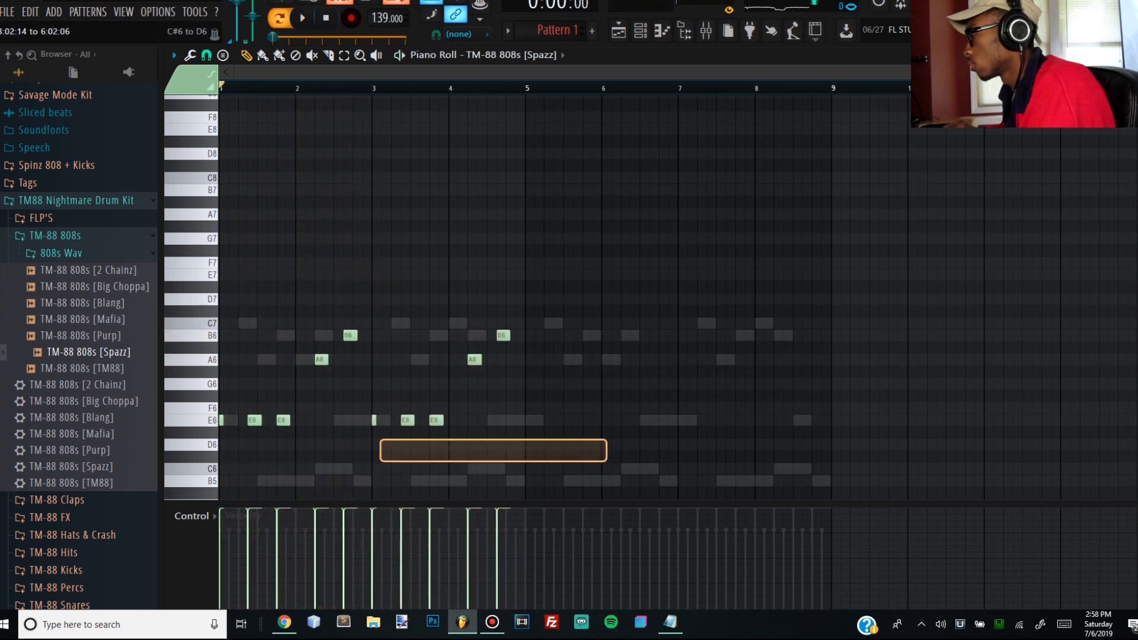
key(space)
key(ctrl+Down)
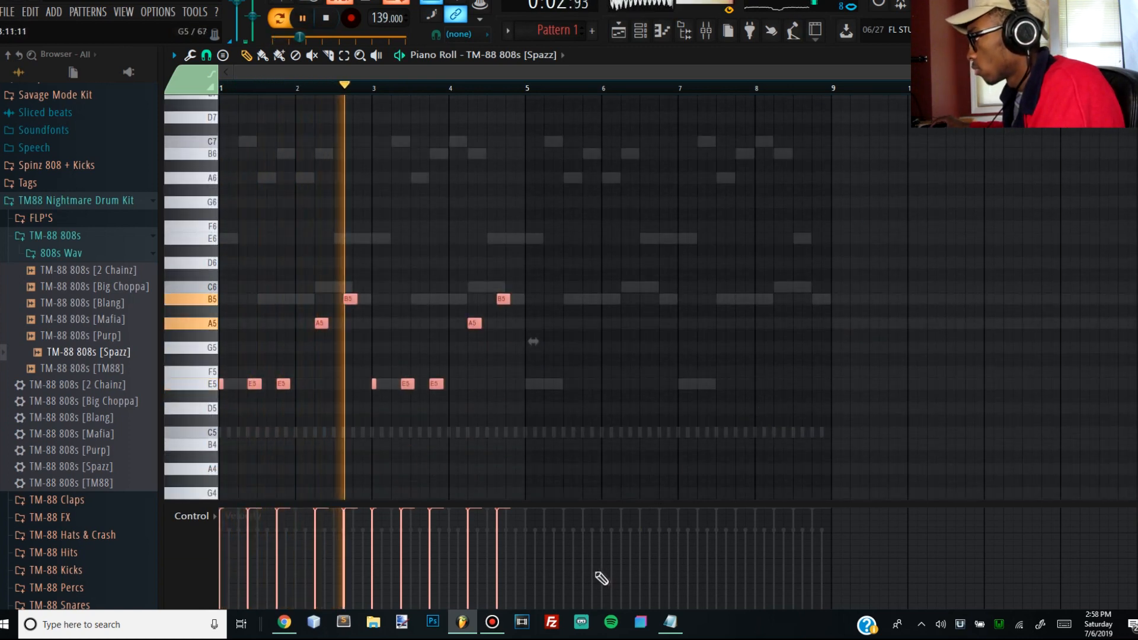
key(space)
Bring up the TM-88 808s [Spazz] channel's options from the channel rack and return to its piano roll
click(641, 30)
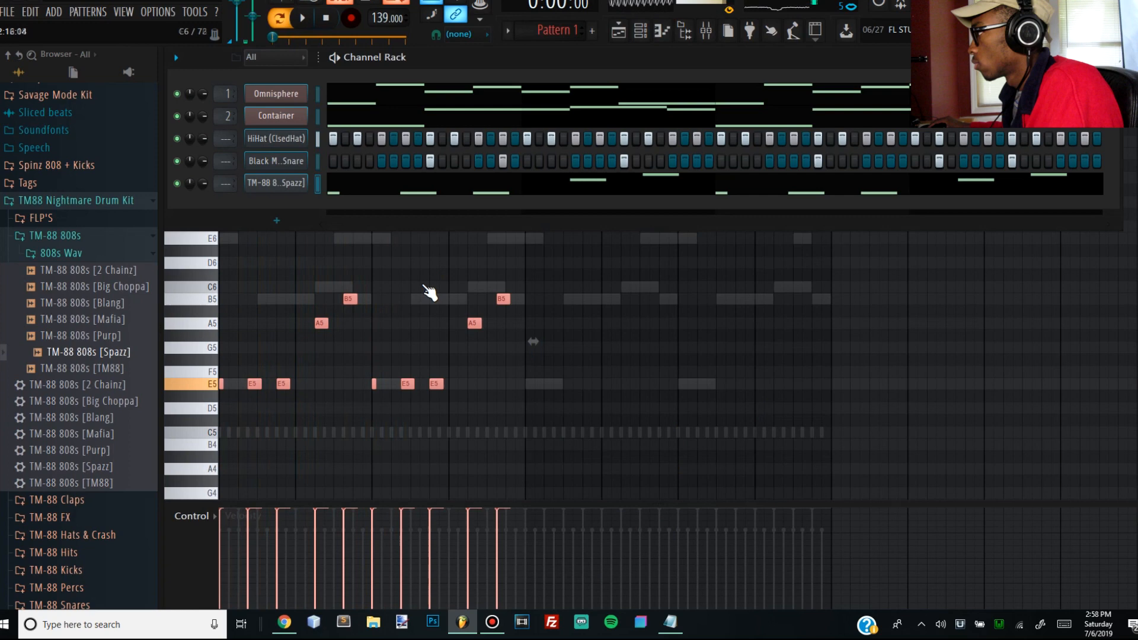
right_click(276, 184)
click(558, 404)
drag(686, 402, 220, 239)
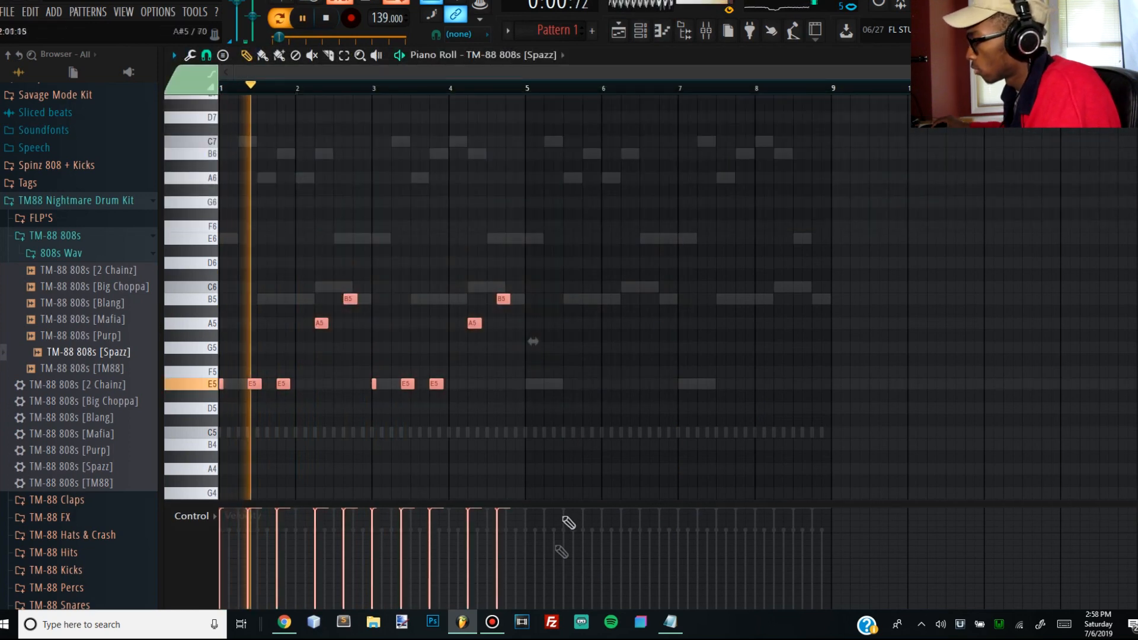
Replace the A5 and B5 notes in bar 2 with three short B4 notes, leaving a gap before the last one, and play the phrase
right_click(322, 324)
right_click(351, 300)
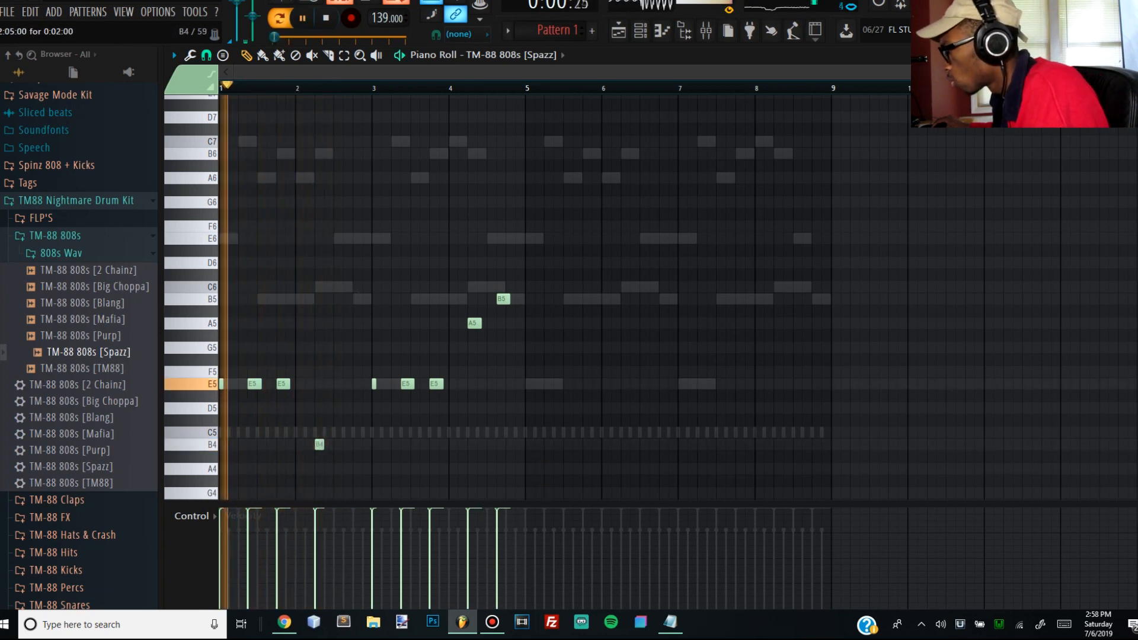
click(328, 444)
key(space)
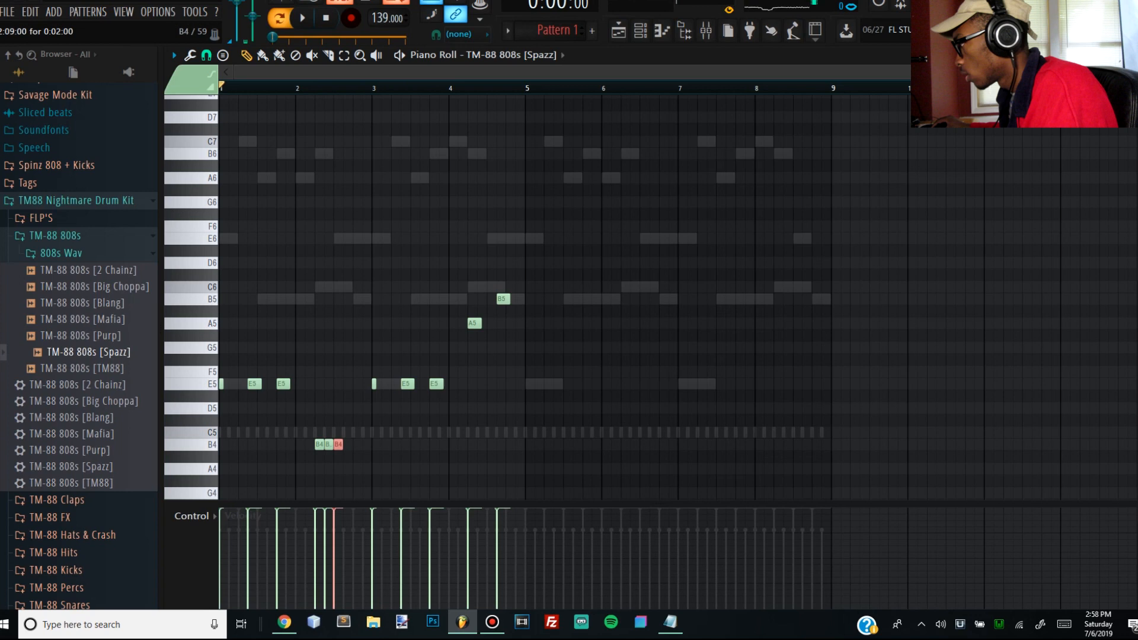
drag(338, 445, 348, 444)
key(space)
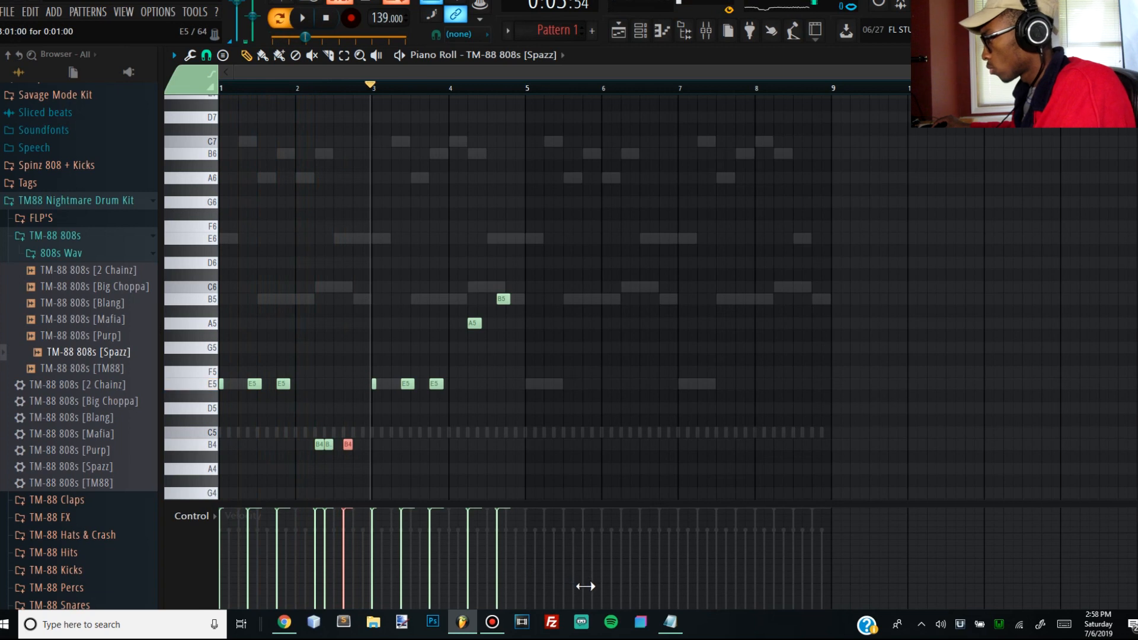
Add an extra short E5 note early in bar 3 and transpose the whole 808 line up one octave
key(space)
key(space)
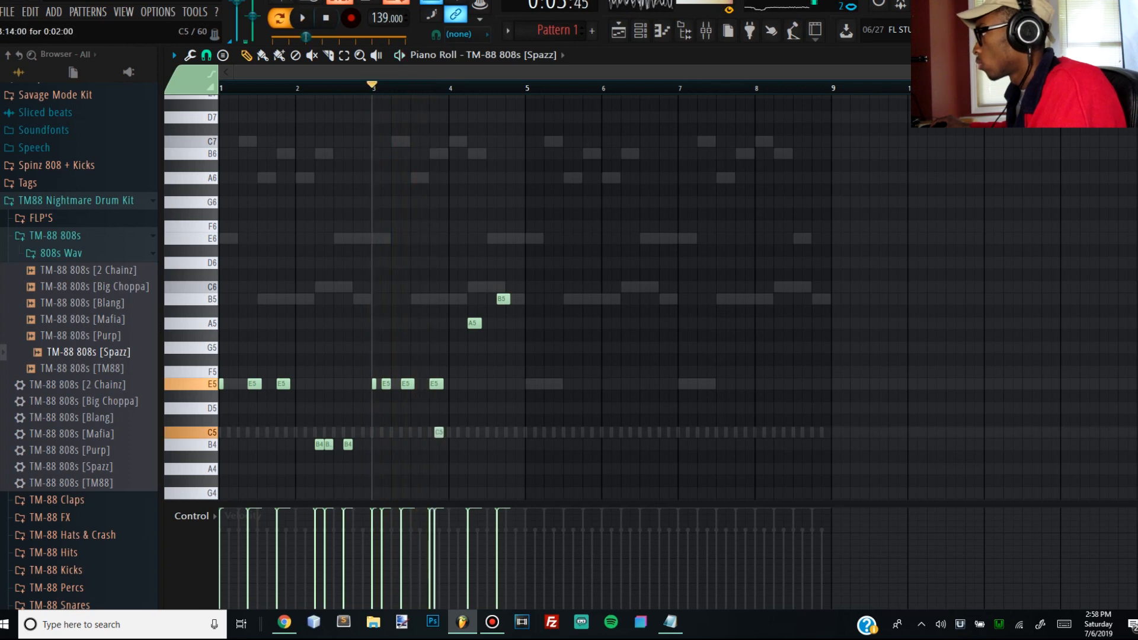
key(space)
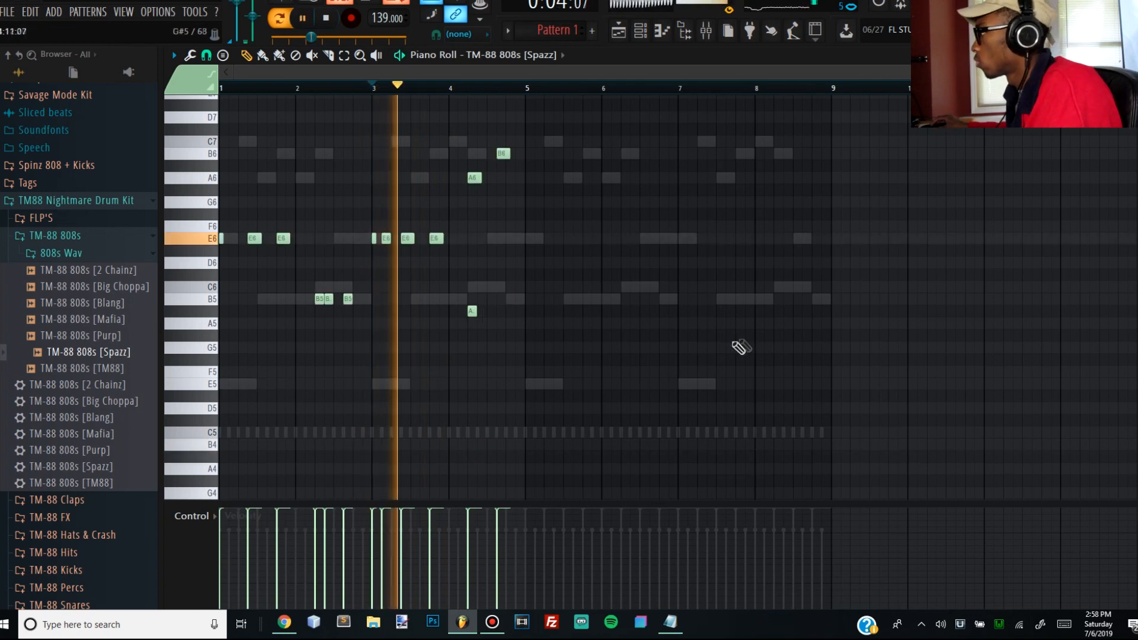
Replace the A6 and B6 notes in bar 4 with short C6 and B5 notes and play from bar 3
scroll(735, 373, up, 3)
key(space)
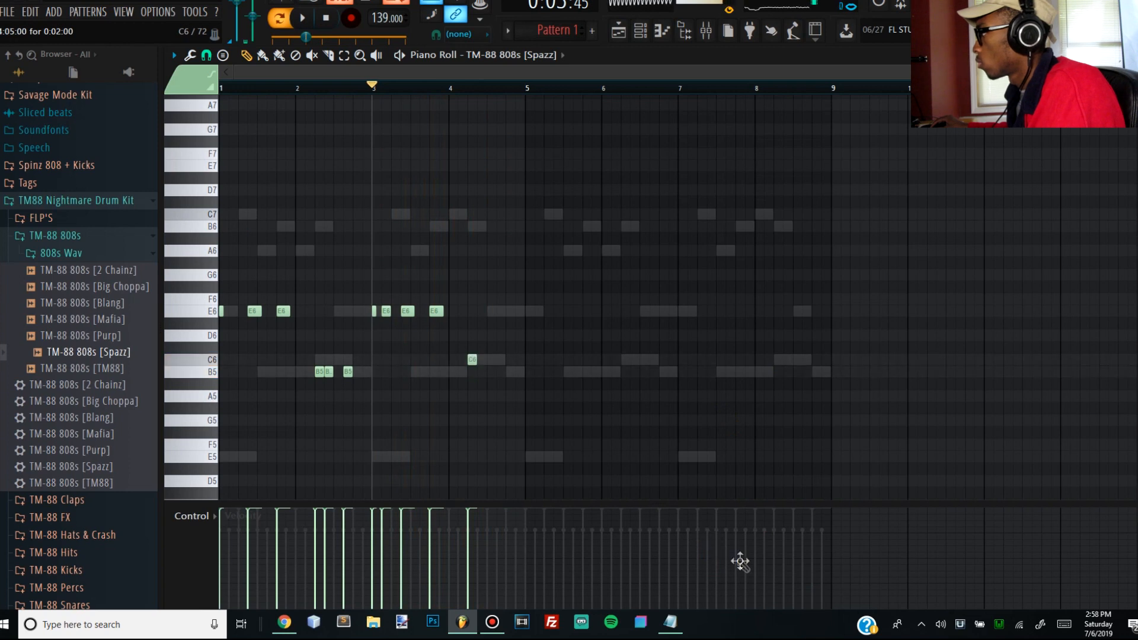
key(space)
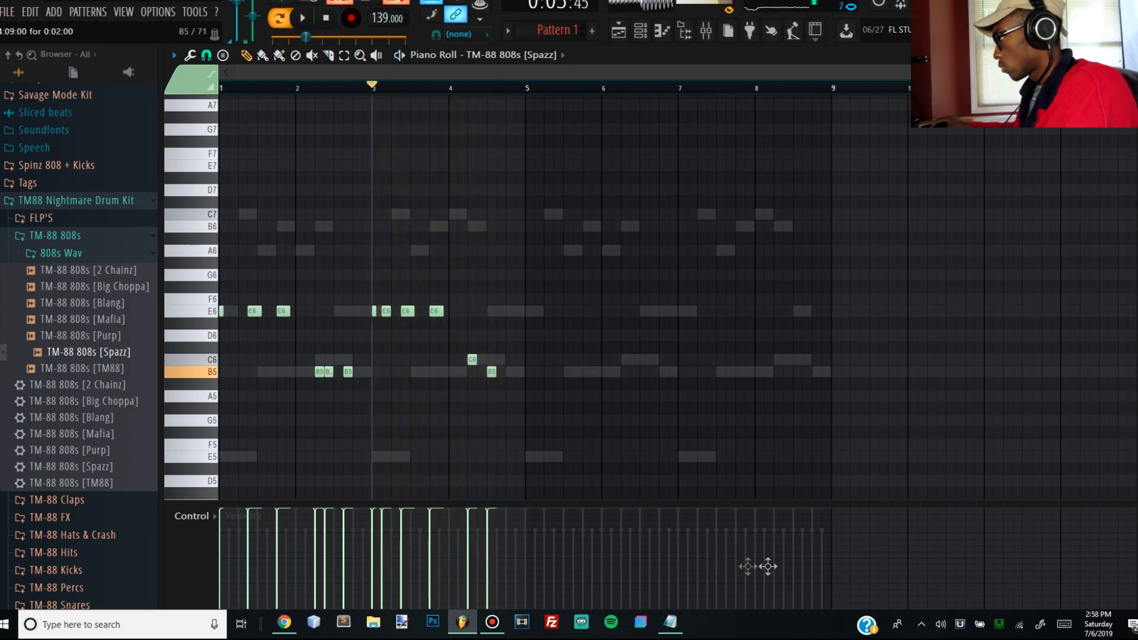
key(space)
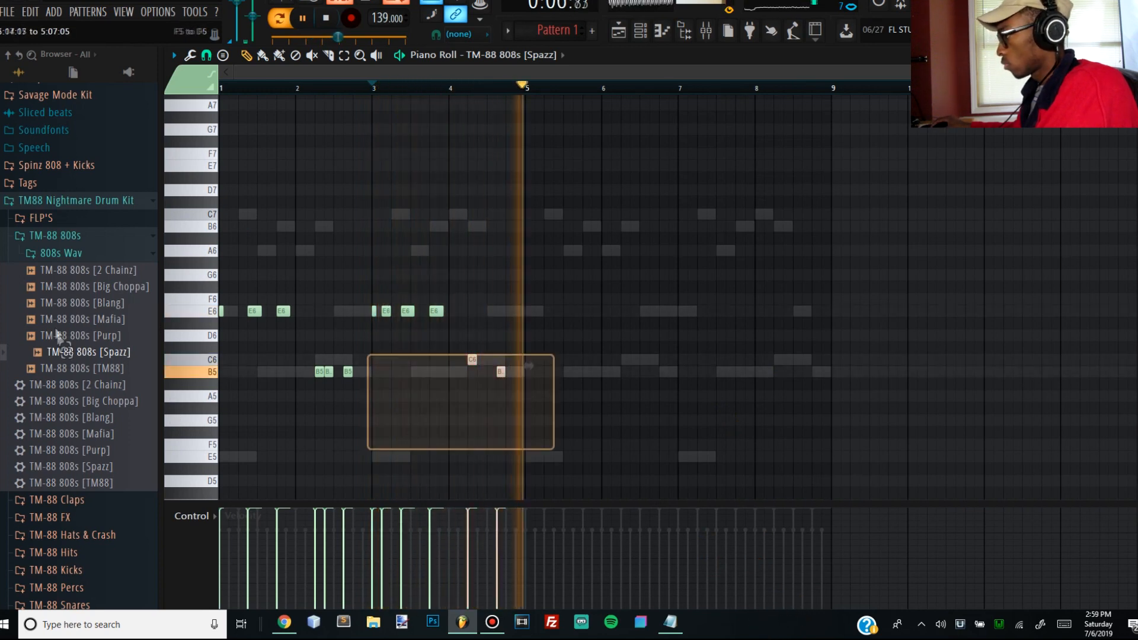
Duplicate the four-bar 808 line so the copy starts at bar 5, transpose all notes down one octave, and play the line
key(ctrl+a)
key(ctrl+b)
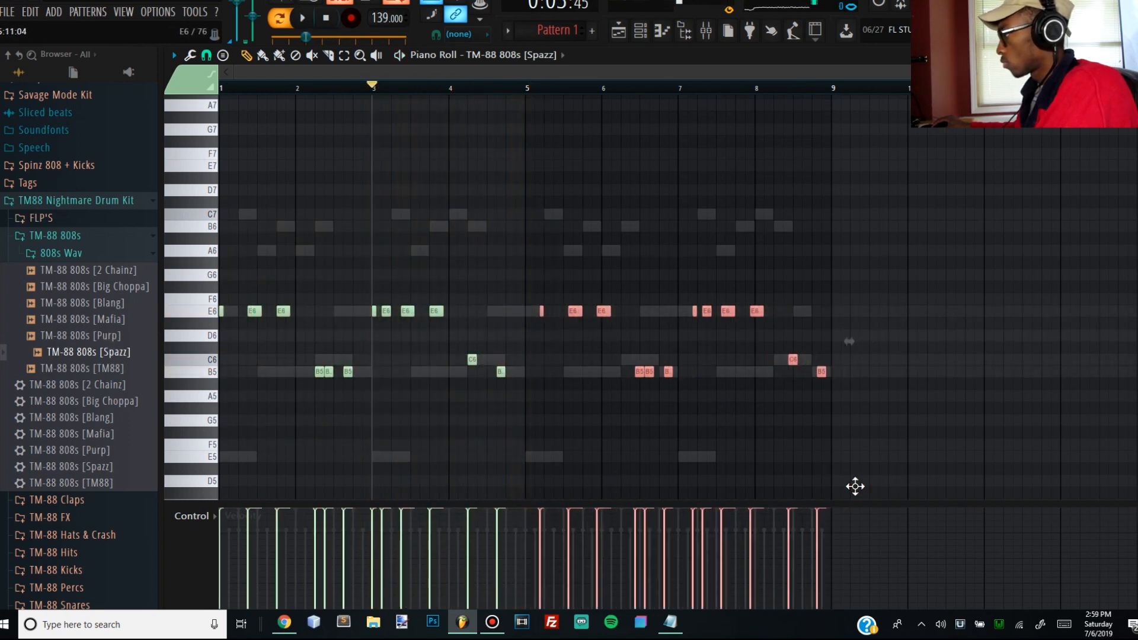
key(ctrl+a)
key(ctrl+Down)
key(space)
key(ctrl+d)
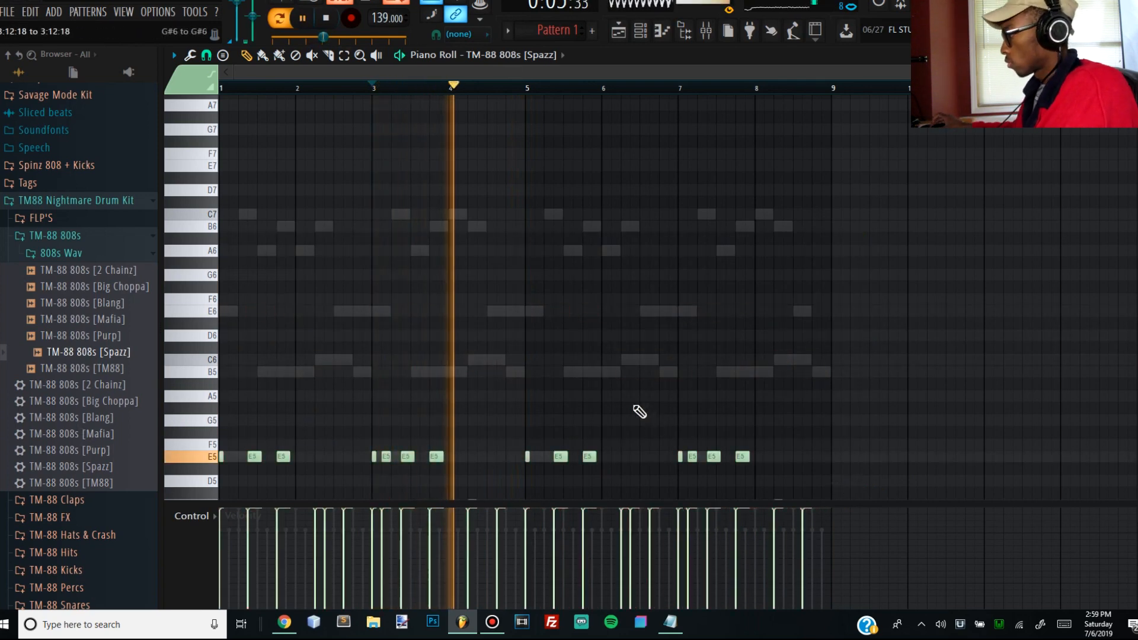
scroll(736, 399, down, 5)
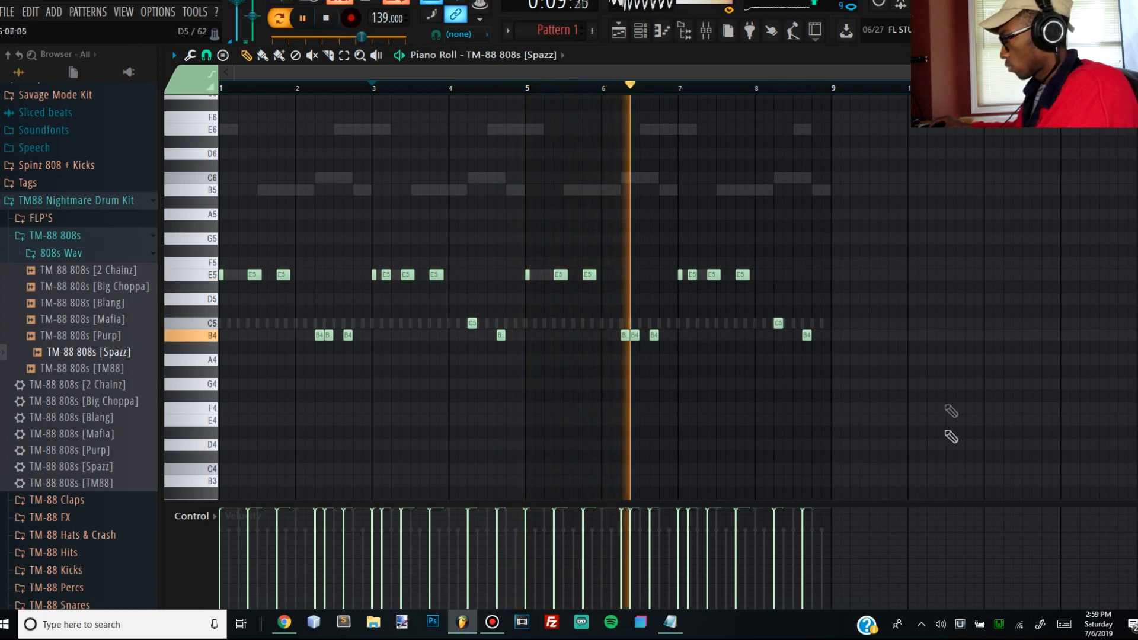
key(space)
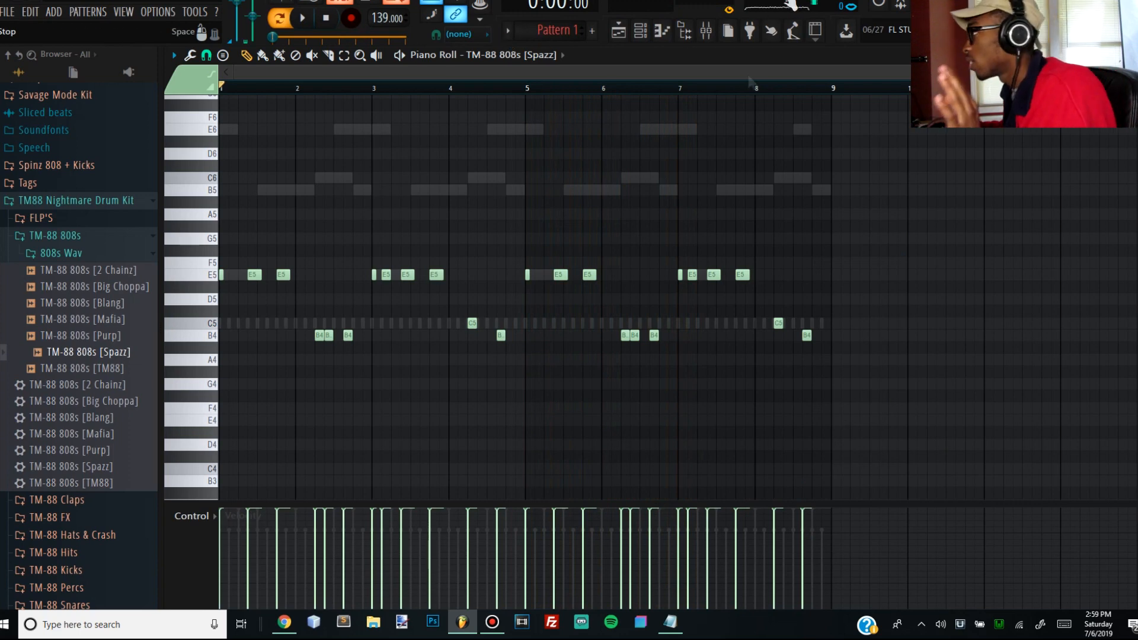
Bring up the HiHat (ClsedHat) channel's piano roll and duplicate its four-bar pattern into bars 5 to 8
key(F6)
right_click(299, 135)
click(341, 138)
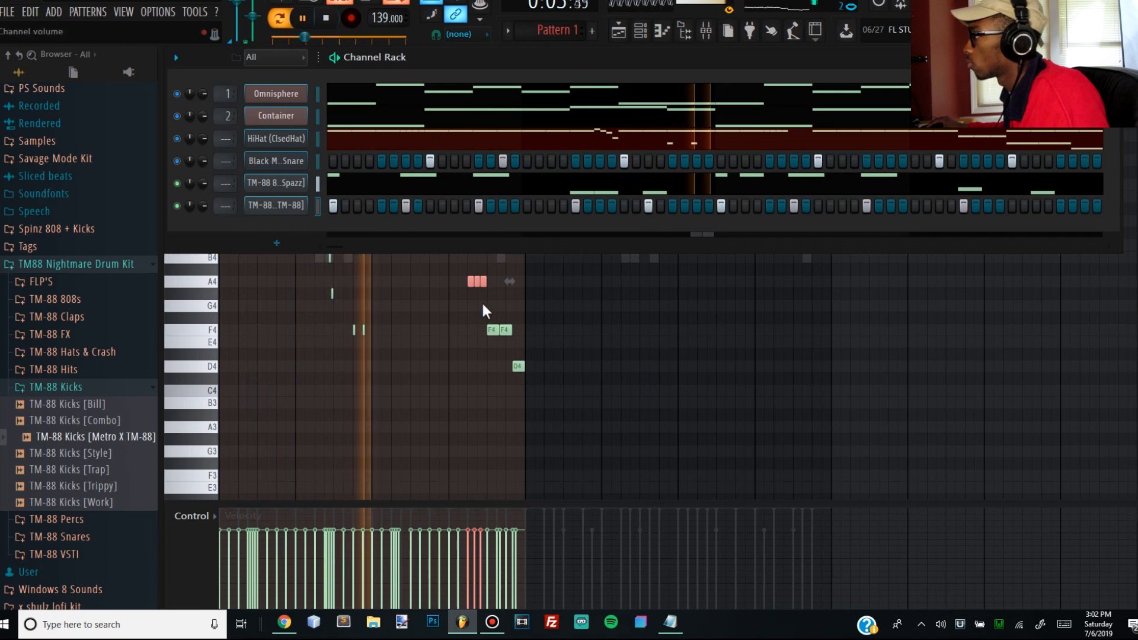
drag(4, 107, 34, 148)
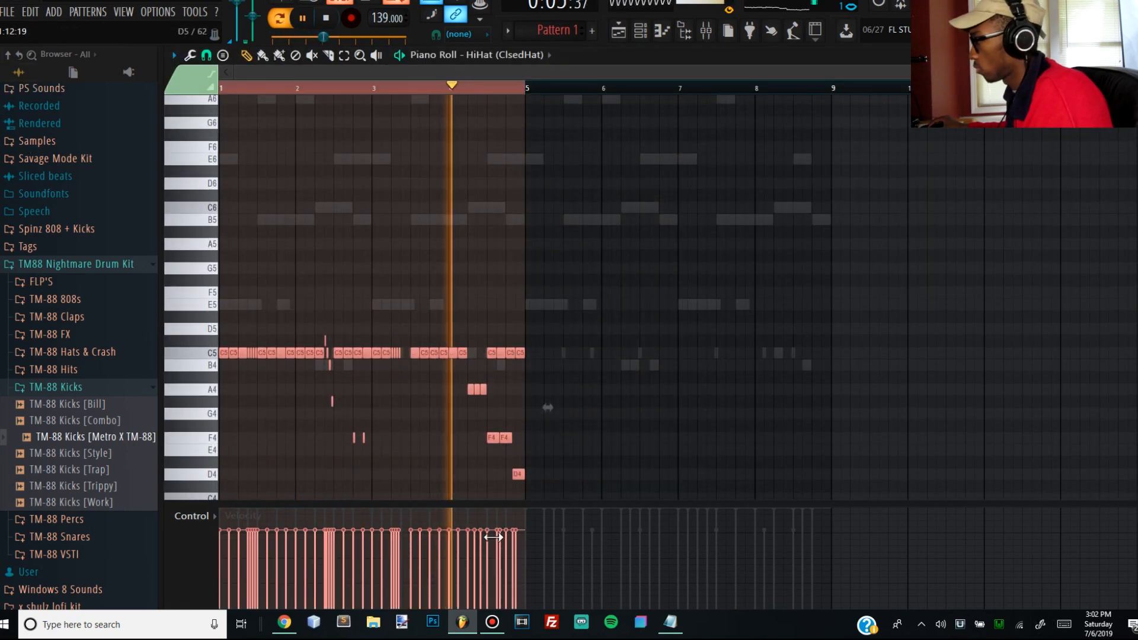
key(ctrl+b)
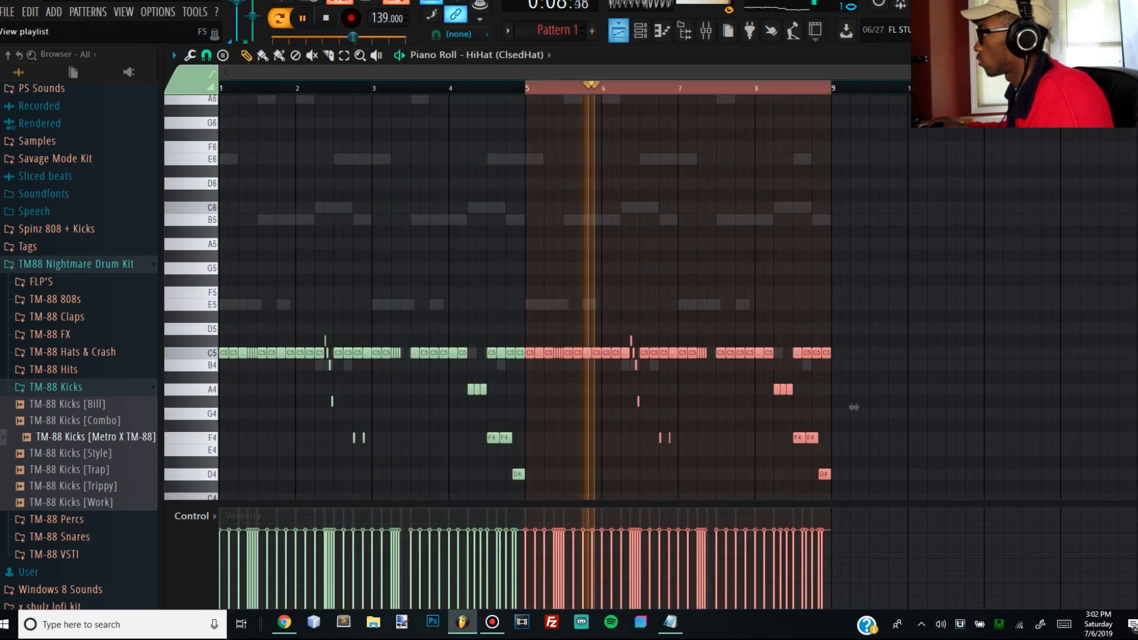
Stop playback, check the TM-88 Kicks [Metro X TM-88] notes in the piano roll, and add another kick step late in bar 4
key(F6)
key(space)
right_click(305, 201)
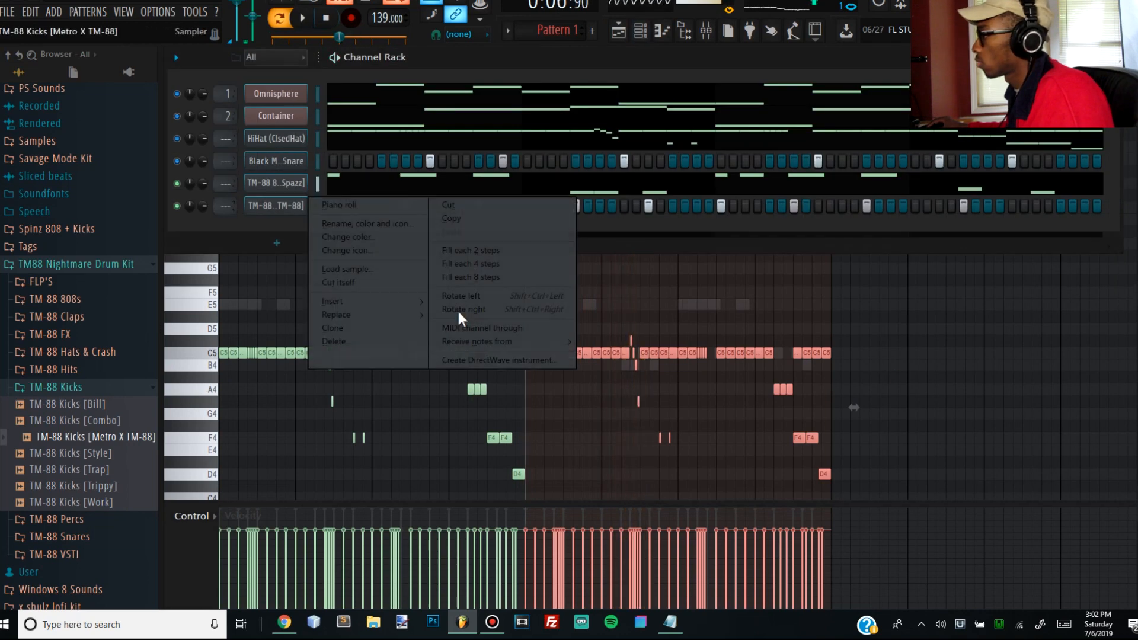
click(349, 206)
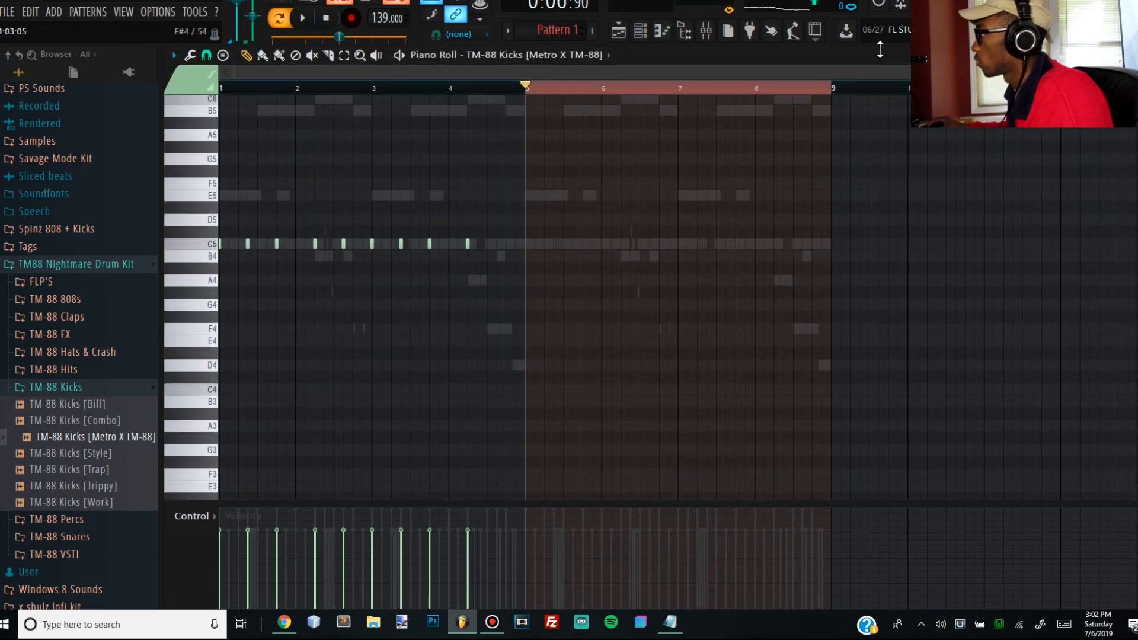
key(F6)
drag(336, 246, 680, 247)
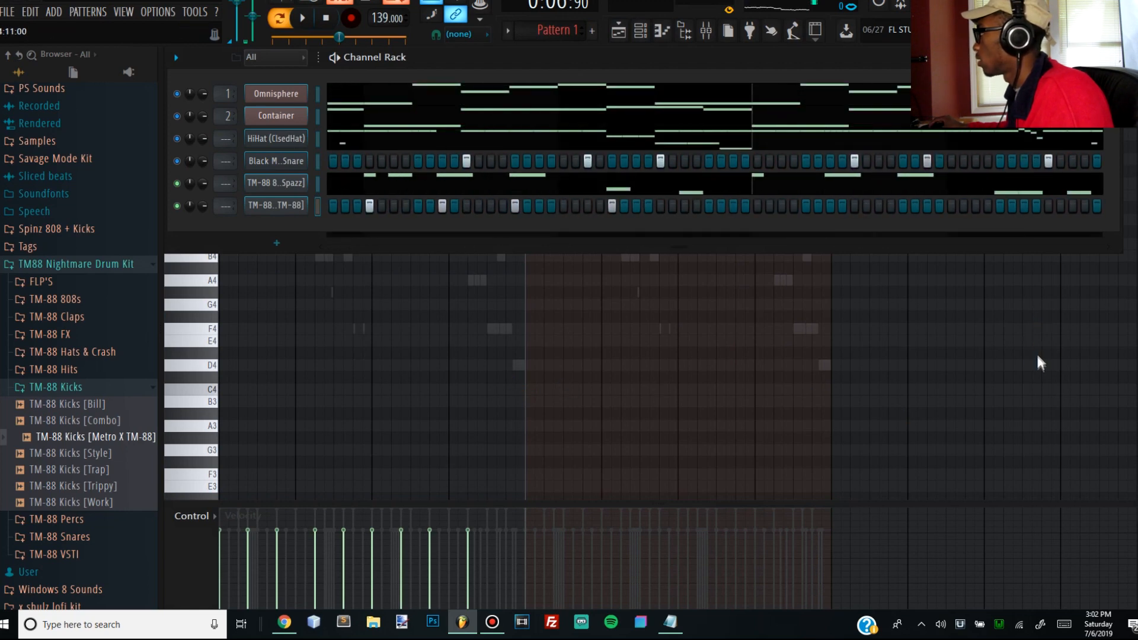
Duplicate the kick pattern into bars 5 to 8, raise all kick velocities to the maximum, and play it
key(F6)
key(ctrl+a)
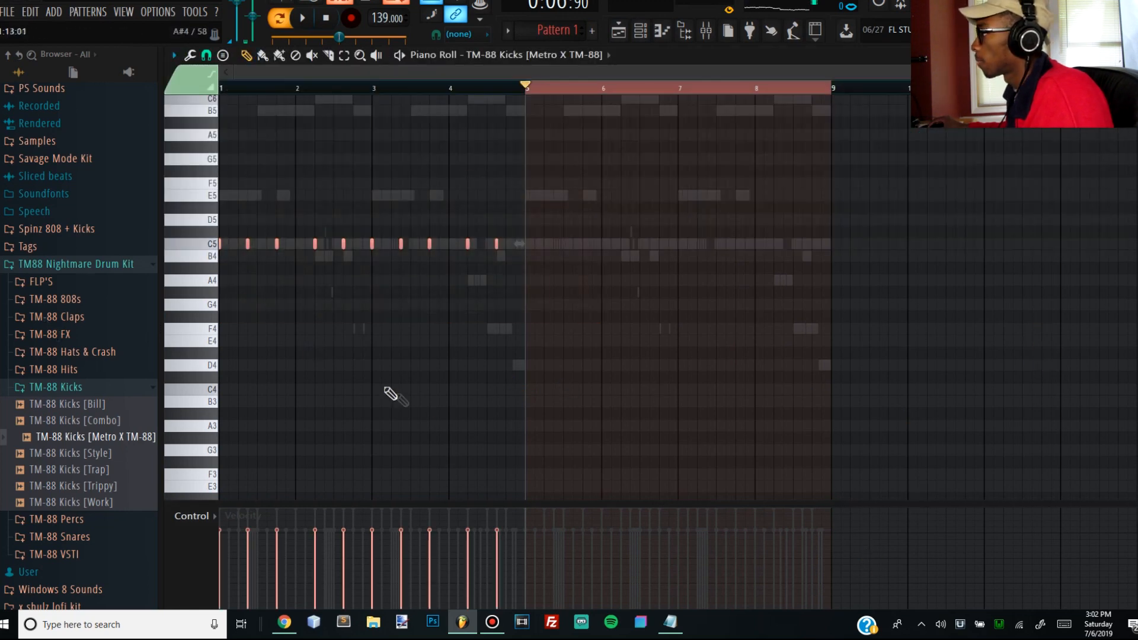
key(ctrl+b)
key(ctrl+a)
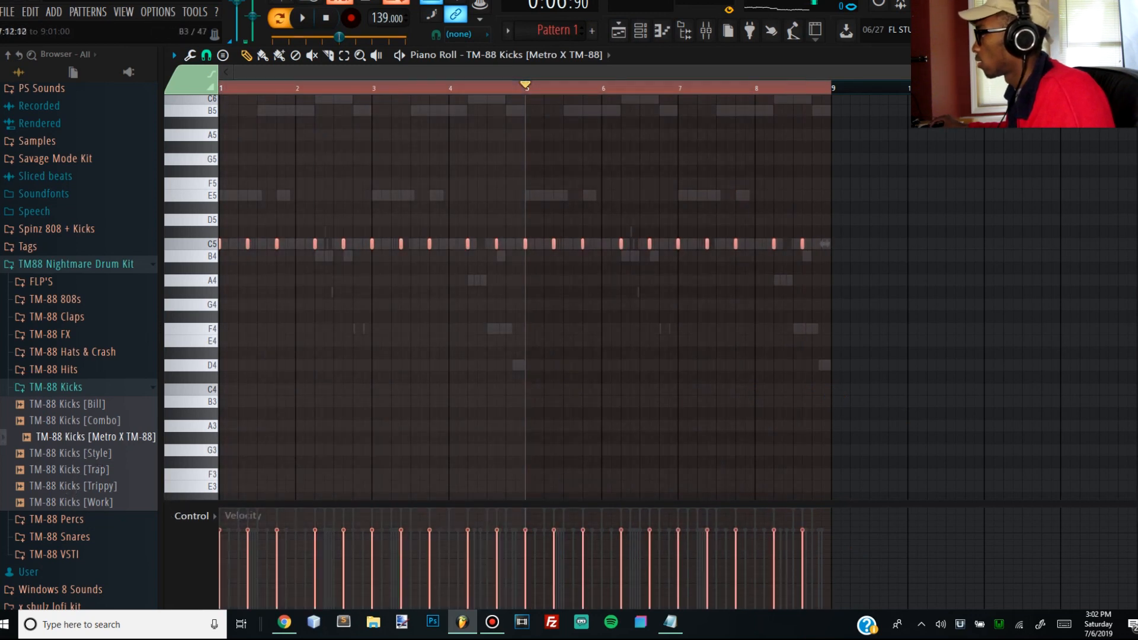
drag(842, 521, 1, 298)
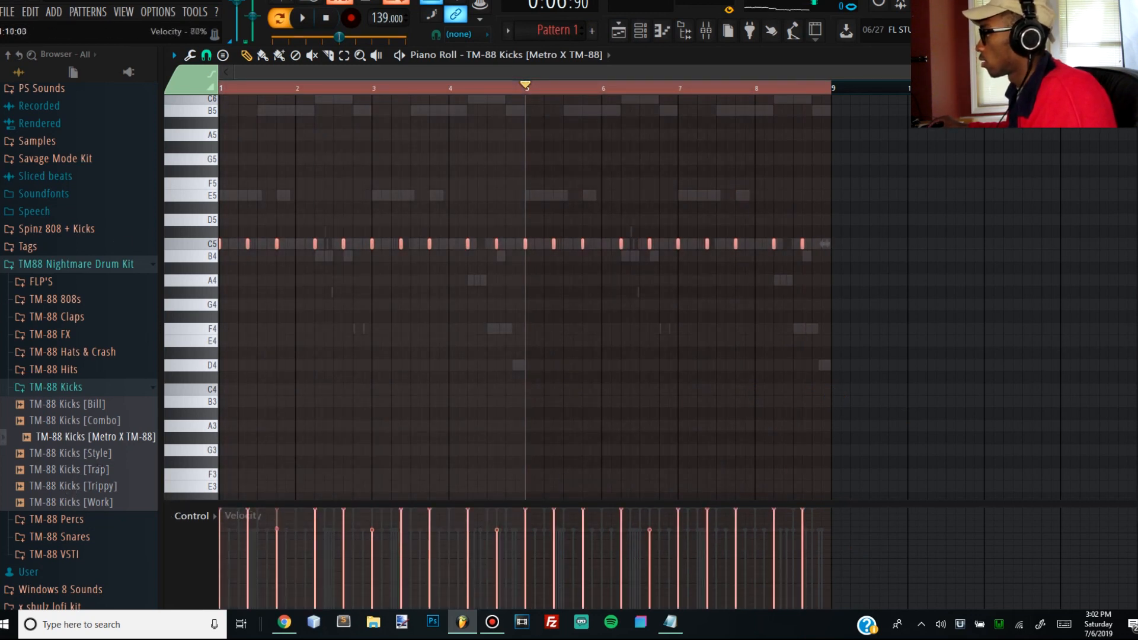
key(space)
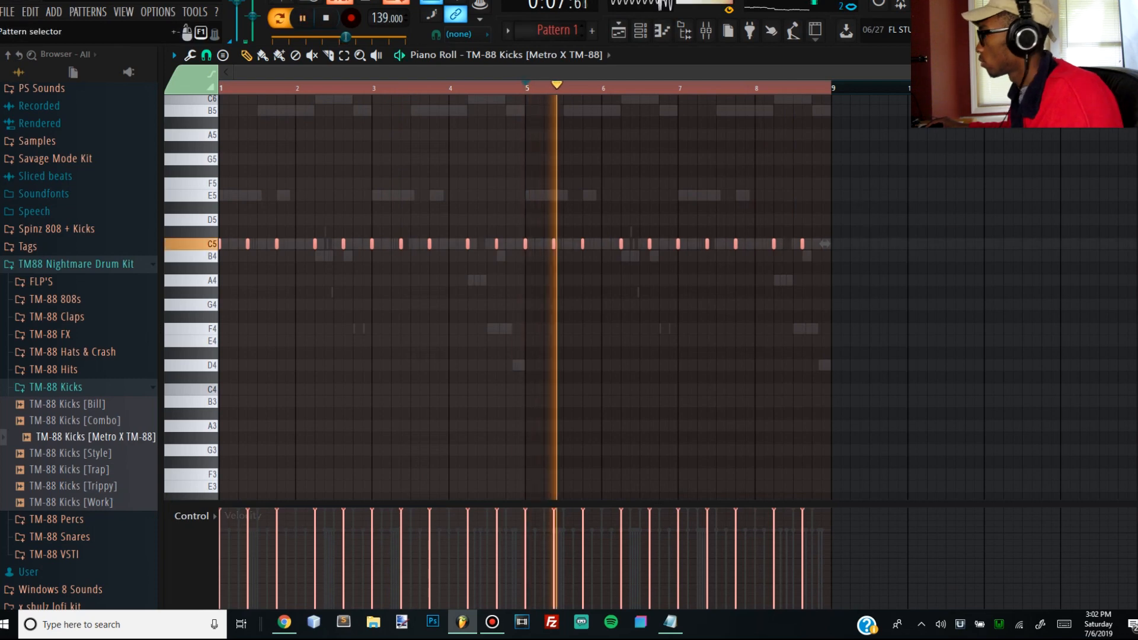
Reduce the hi-hat roll in bar 1 to three notes stretched evenly up to the next hit, and save the project
click(706, 30)
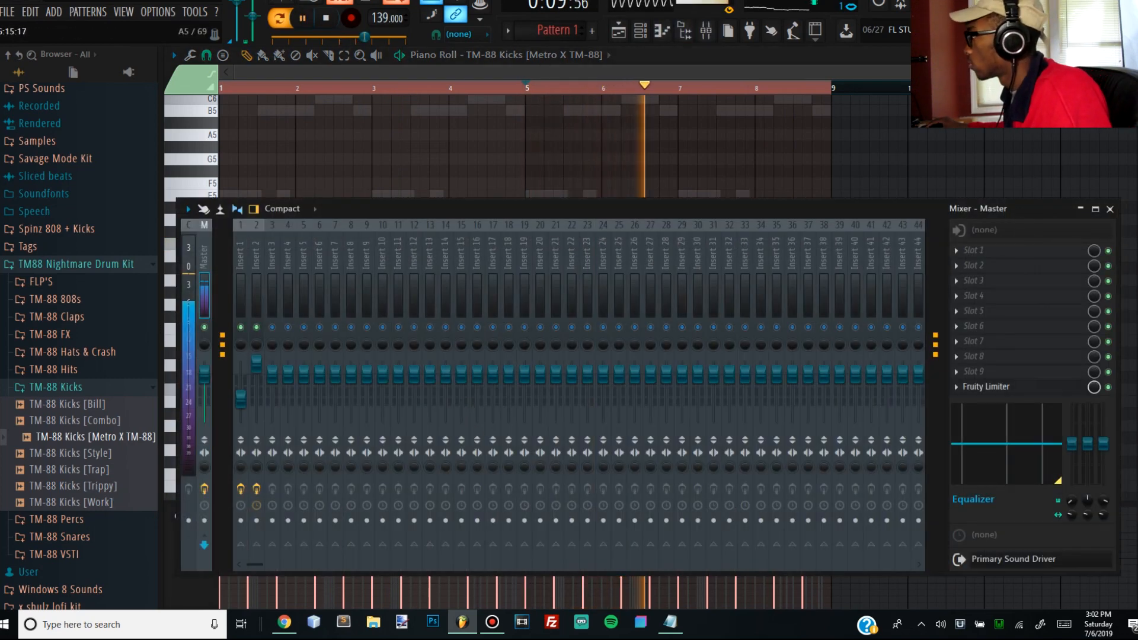
key(F6)
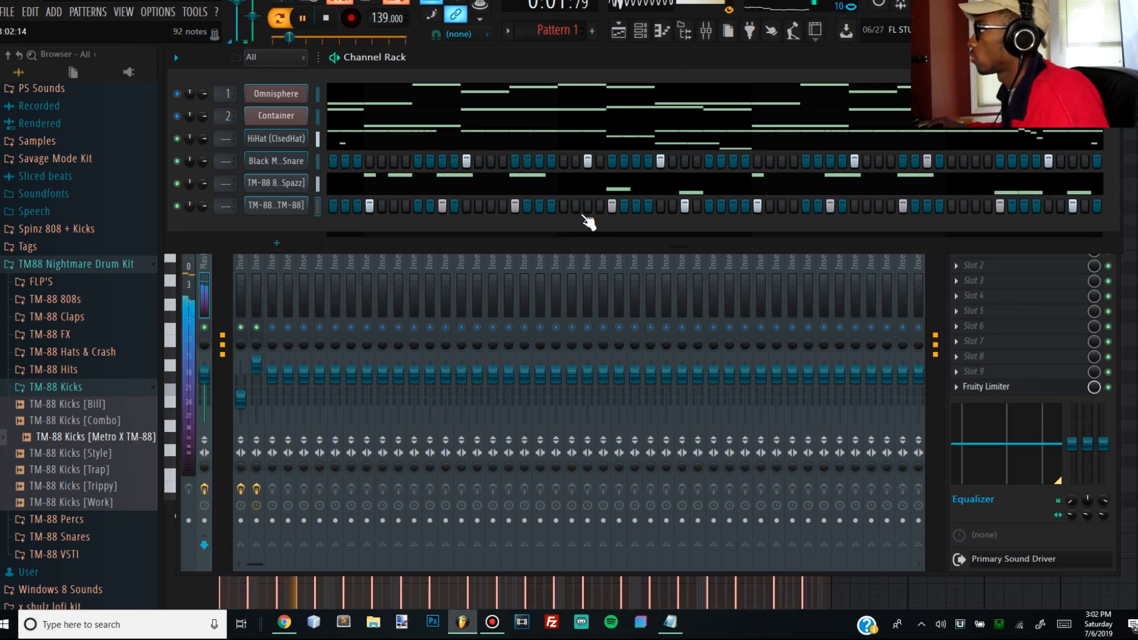
key(F7)
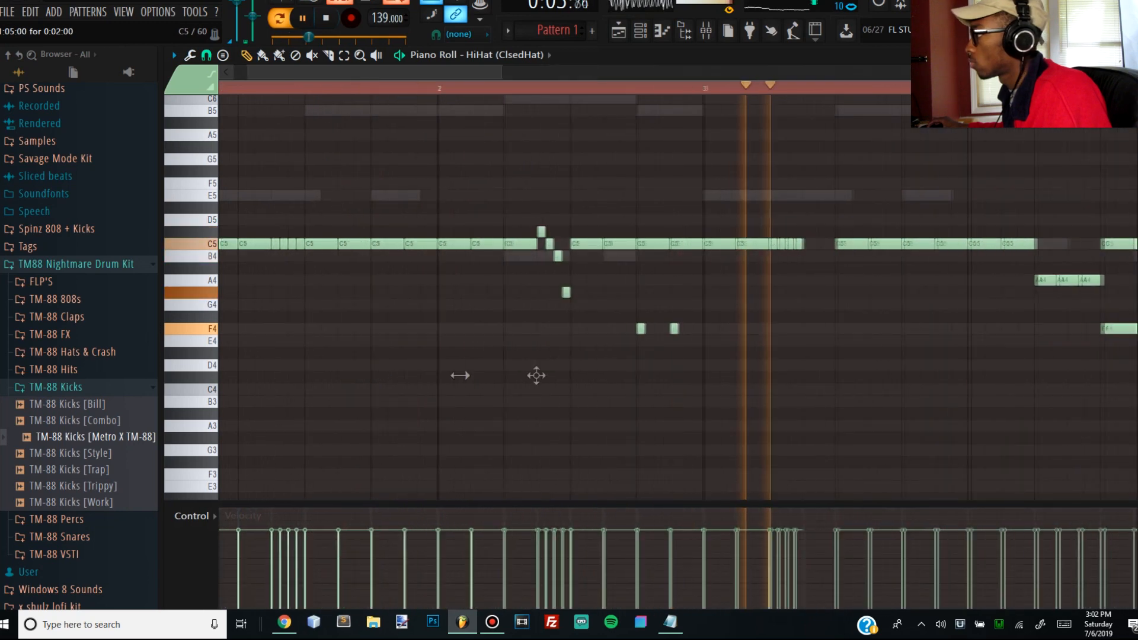
scroll(516, 375, up, 2)
drag(333, 259, 244, 228)
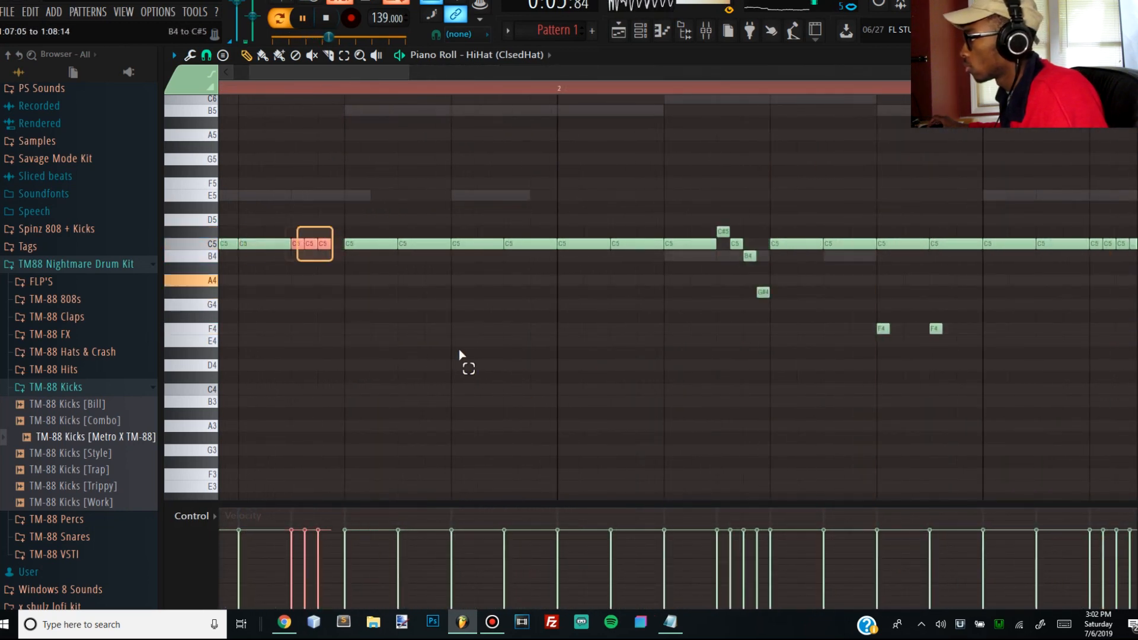
scroll(534, 384, up, 4)
scroll(481, 436, up, 4)
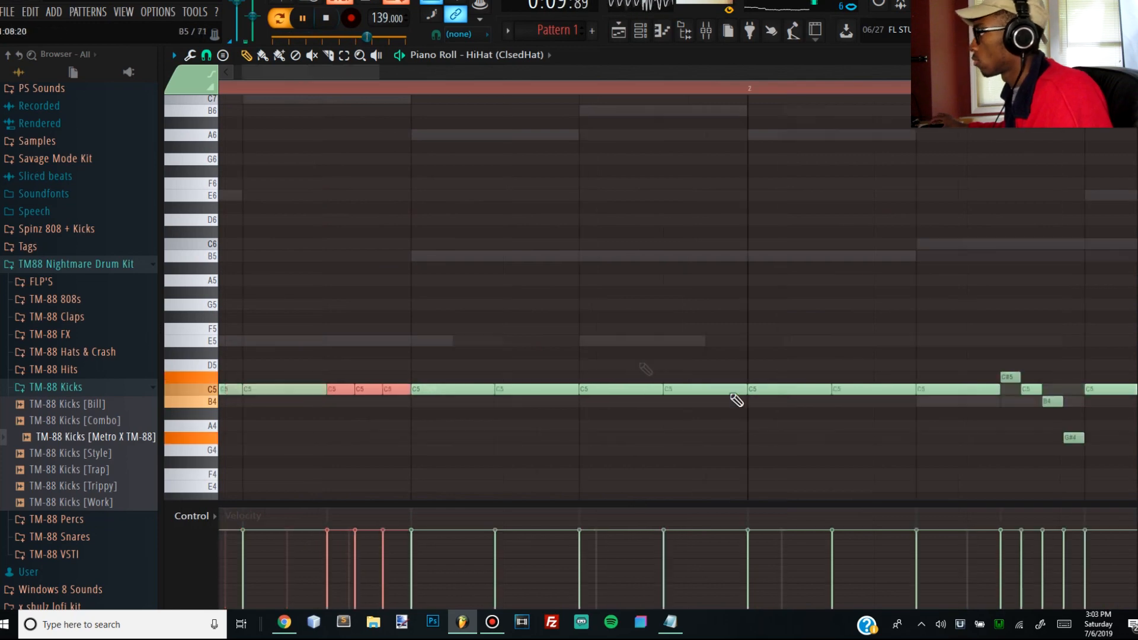
scroll(664, 368, down, 5)
key(ctrl+s)
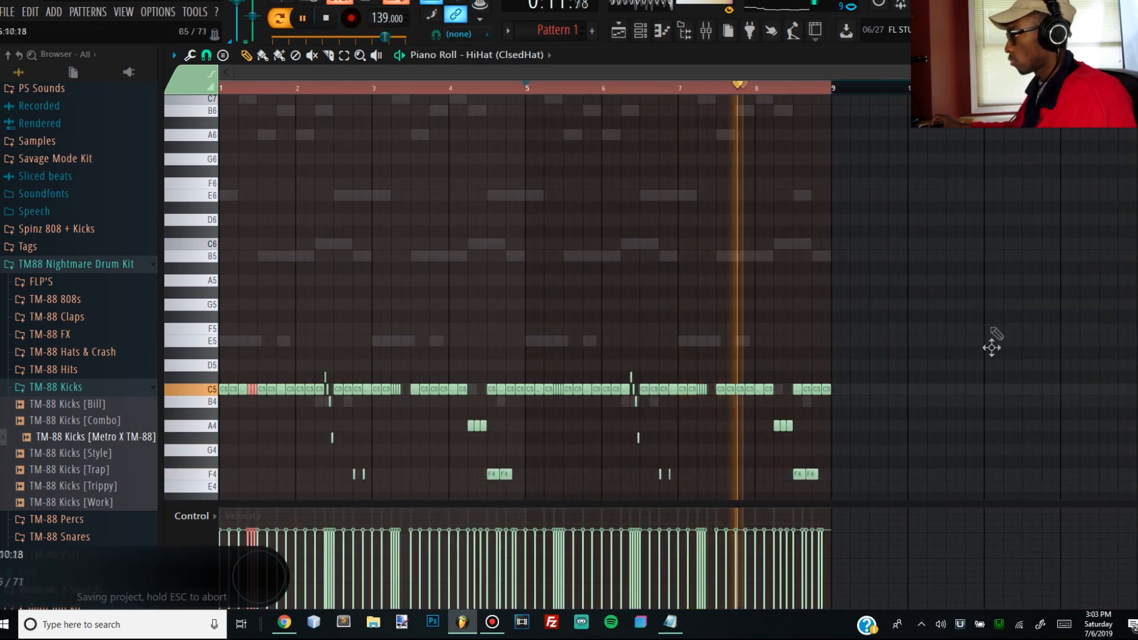
Move the TM-88 808s [Spazz] and TM-88 kick channels above the hi-hat and snare in the channel rack
scroll(919, 338, down, 6)
key(F6)
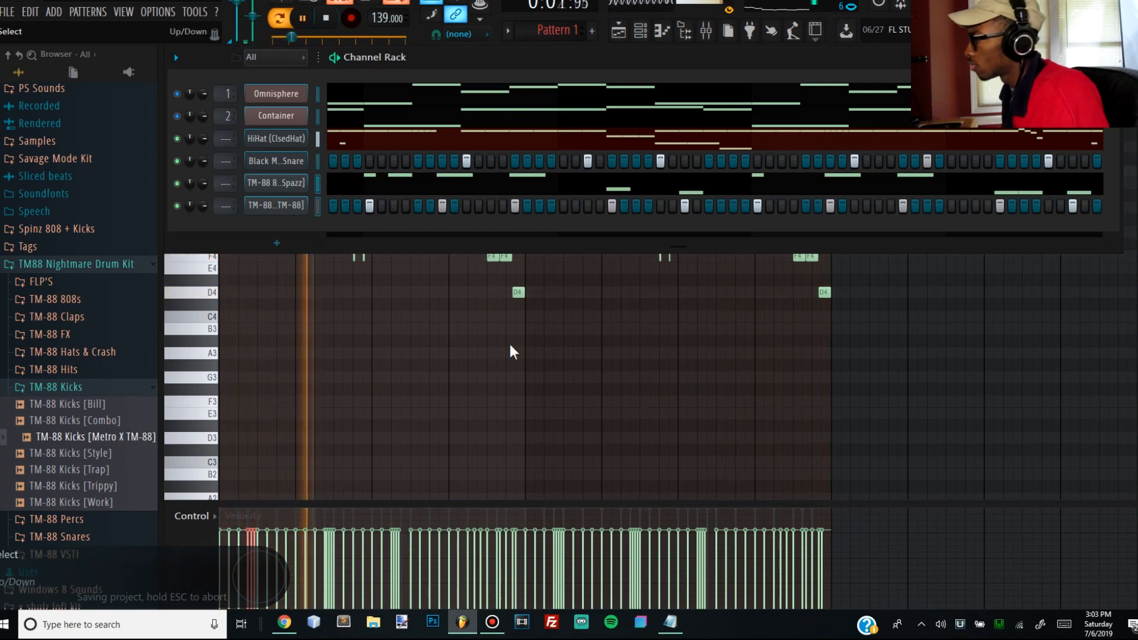
key(alt+Up)
key(alt+Up)
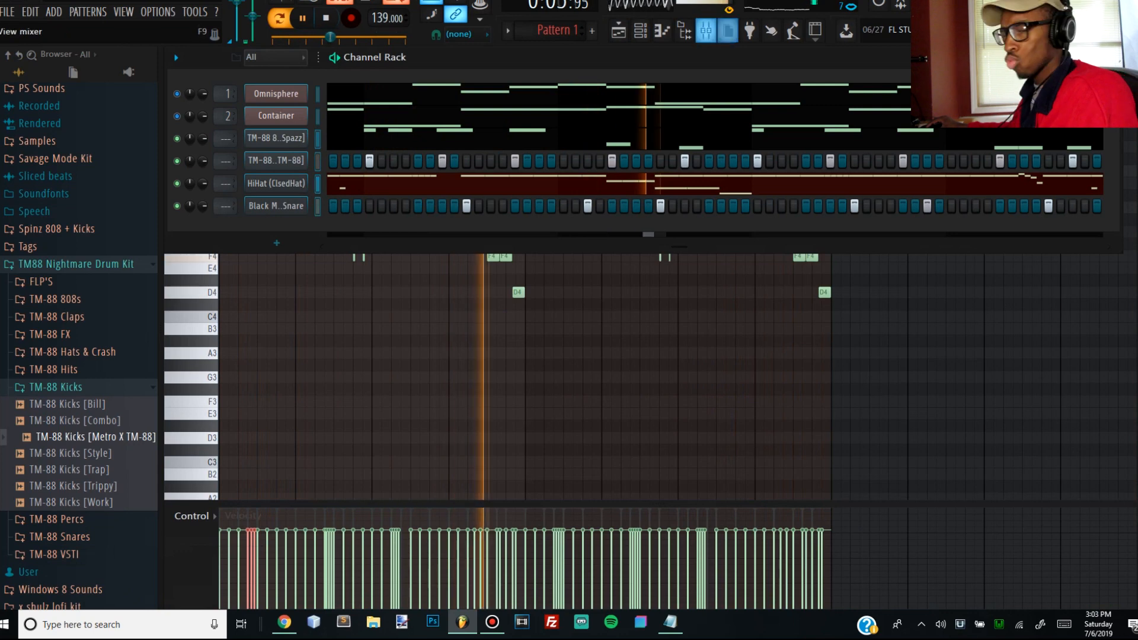
Route the selected 808, kick, hi-hat and snare channels to consecutive mixer tracks starting at Insert 10
click(706, 30)
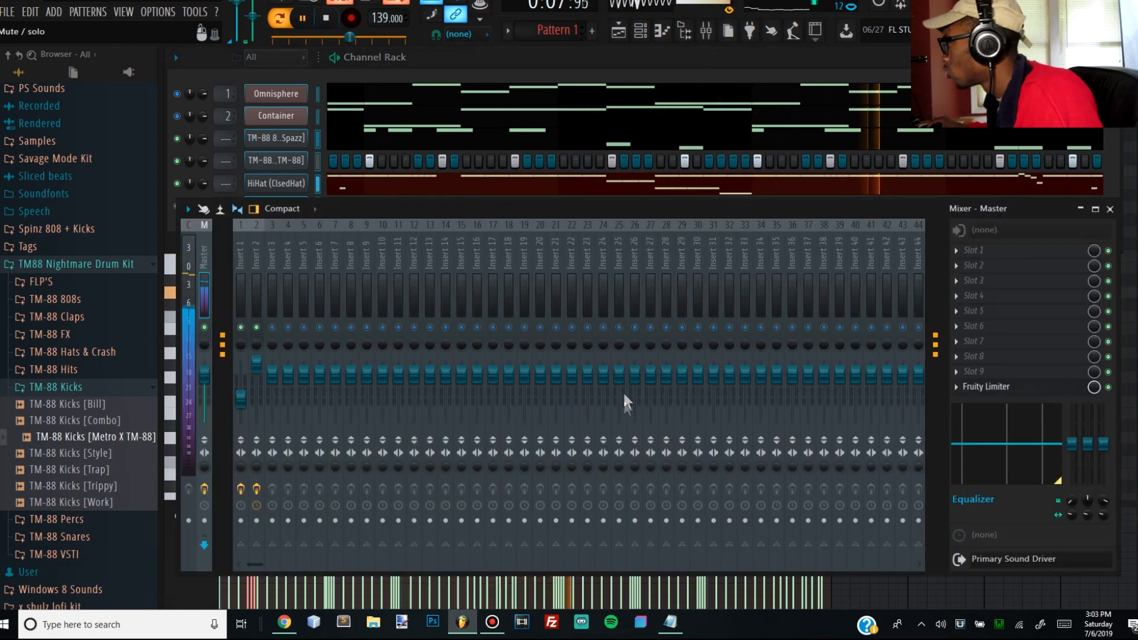
click(430, 413)
key(Left)
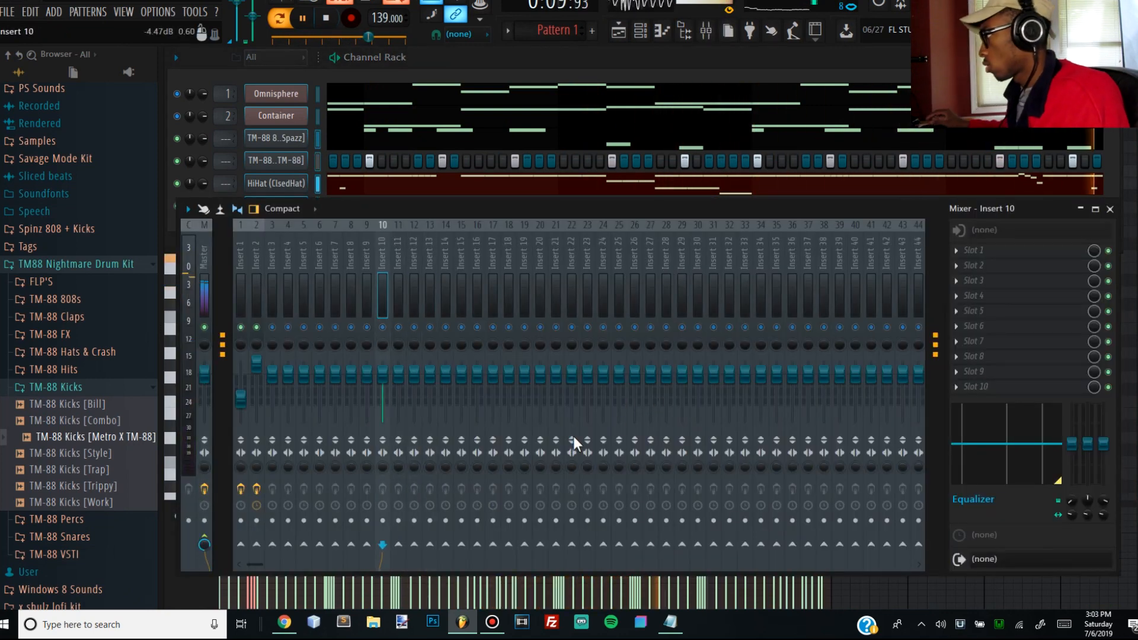
key(ctrl+shift+l)
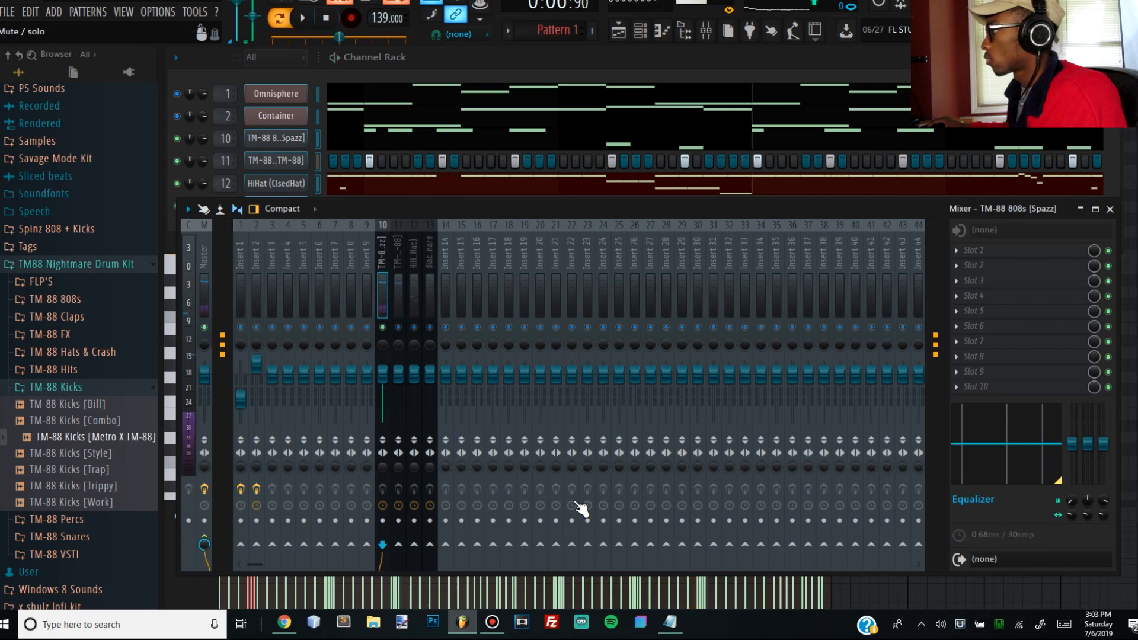
Unmute all the mixer tracks and load Fruity WaveShaper into the first effect slot of the TM-88 Kicks track
key(s)
key(space)
key(Right)
click(956, 250)
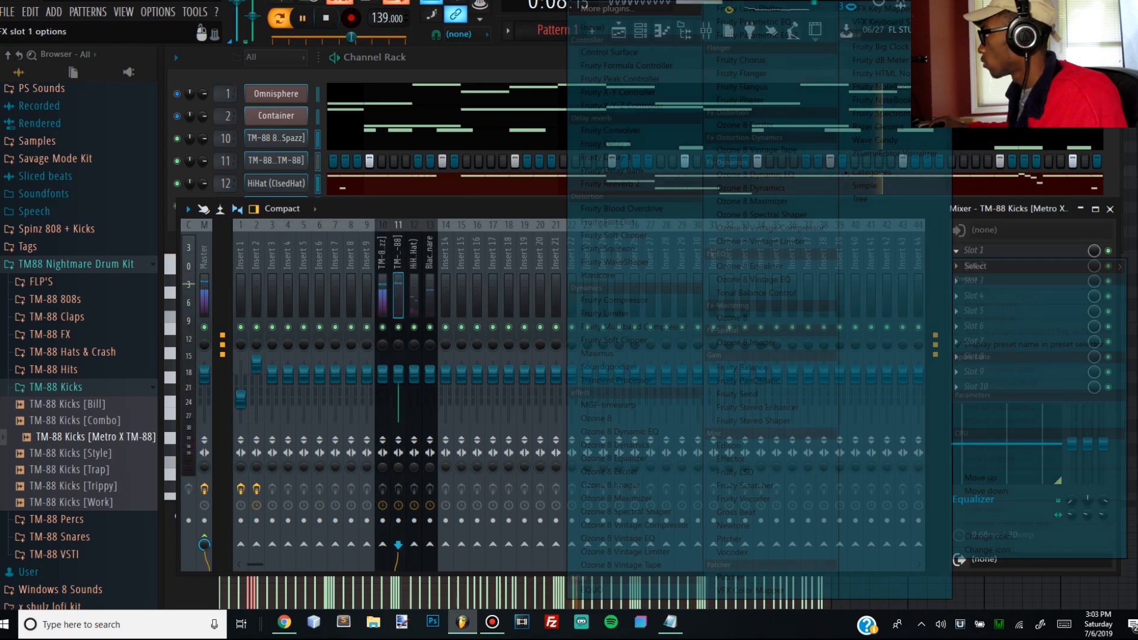
click(610, 262)
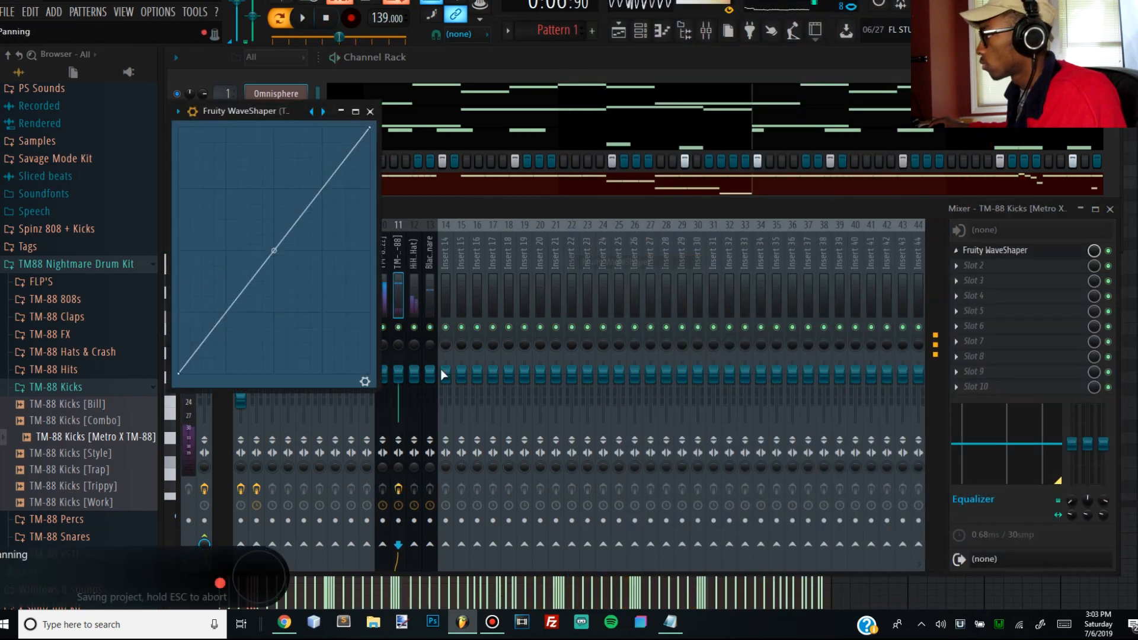
Raise the midpoint of the kick's WaveShaper curve slightly, play the beat, and return to the mixer
drag(274, 224, 274, 220)
key(space)
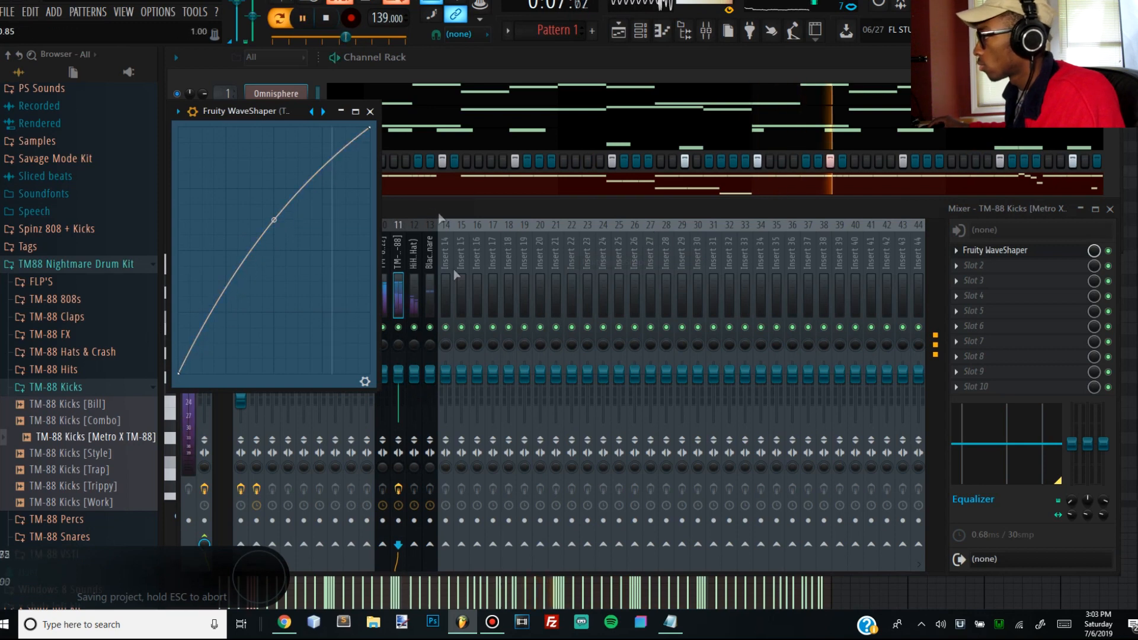
click(315, 474)
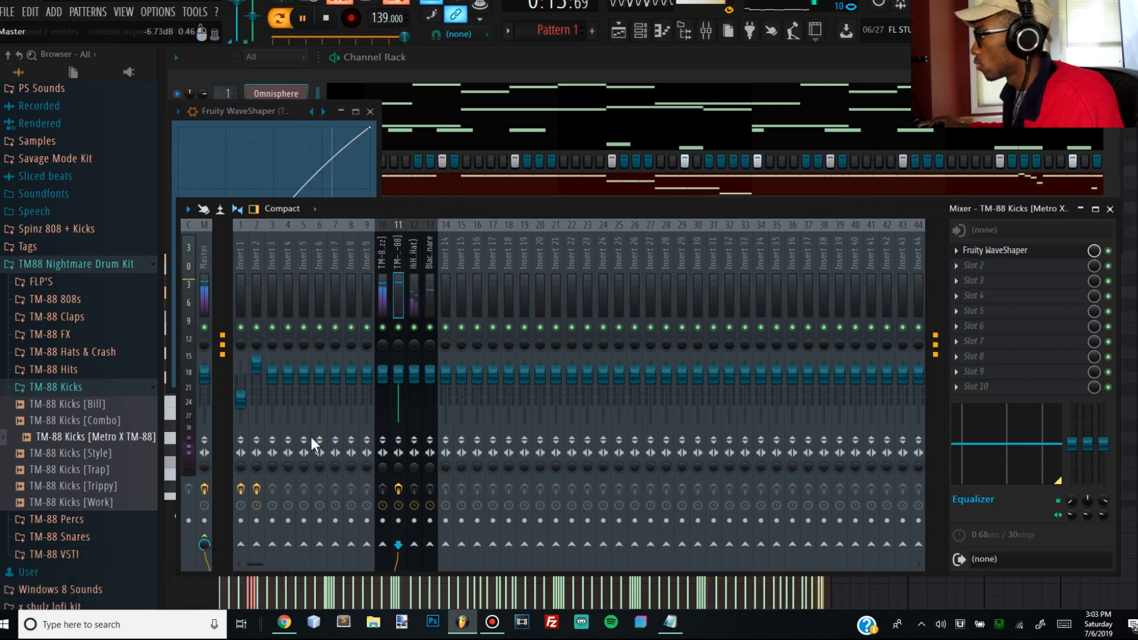
Replace the Fruity Limiter in slot 10 of the Master track with Fruity Soft Clipper
click(204, 302)
click(956, 387)
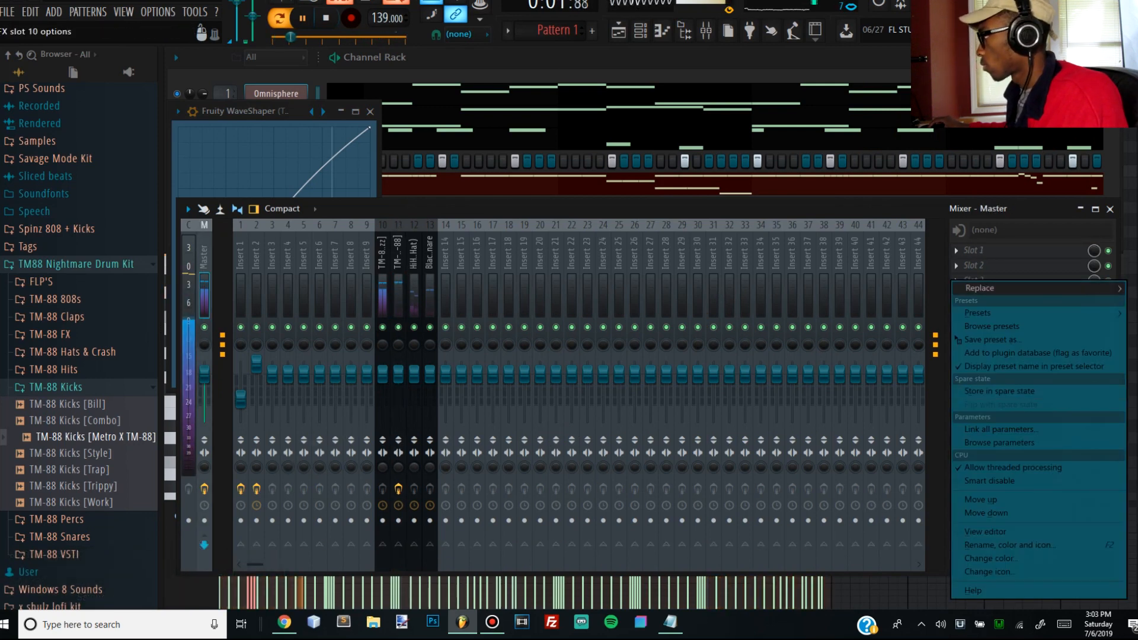
mouse_move(980, 288)
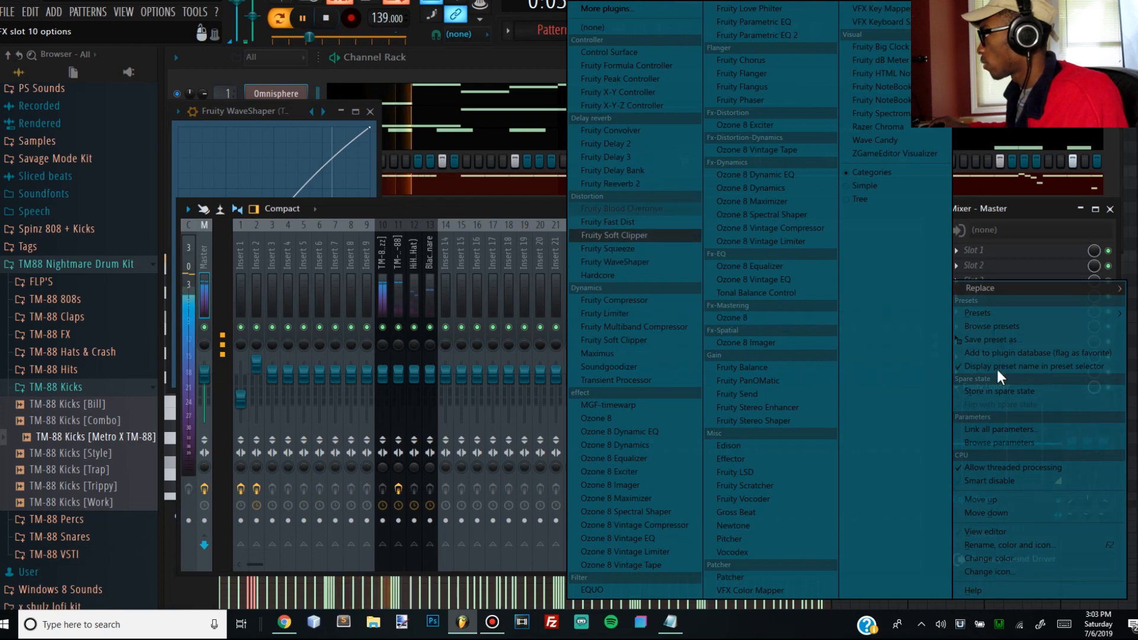
click(615, 236)
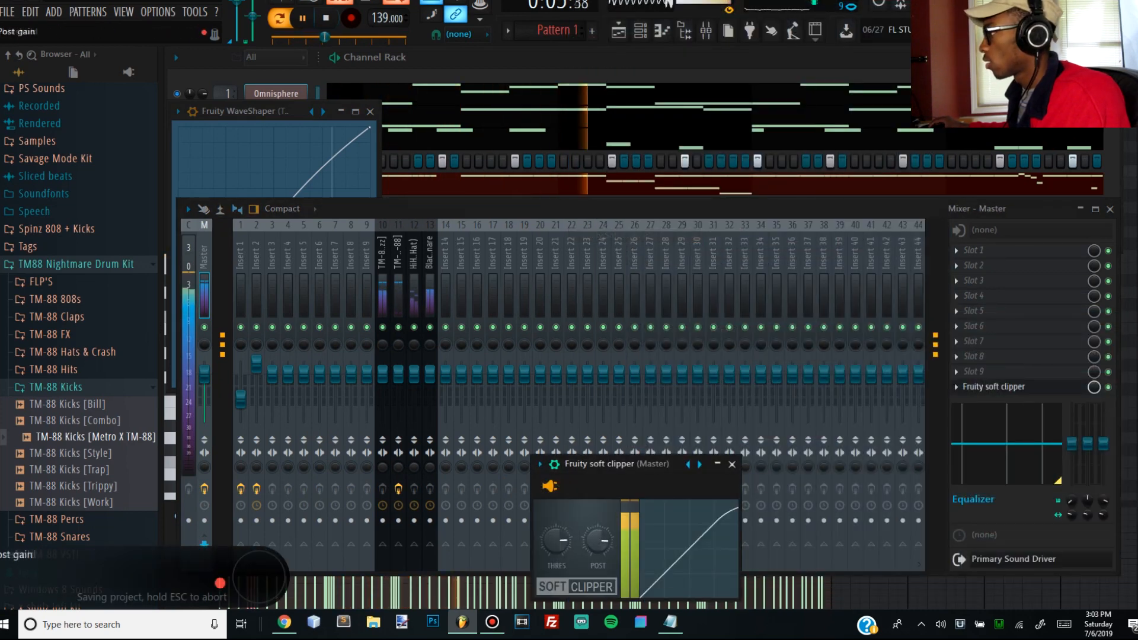